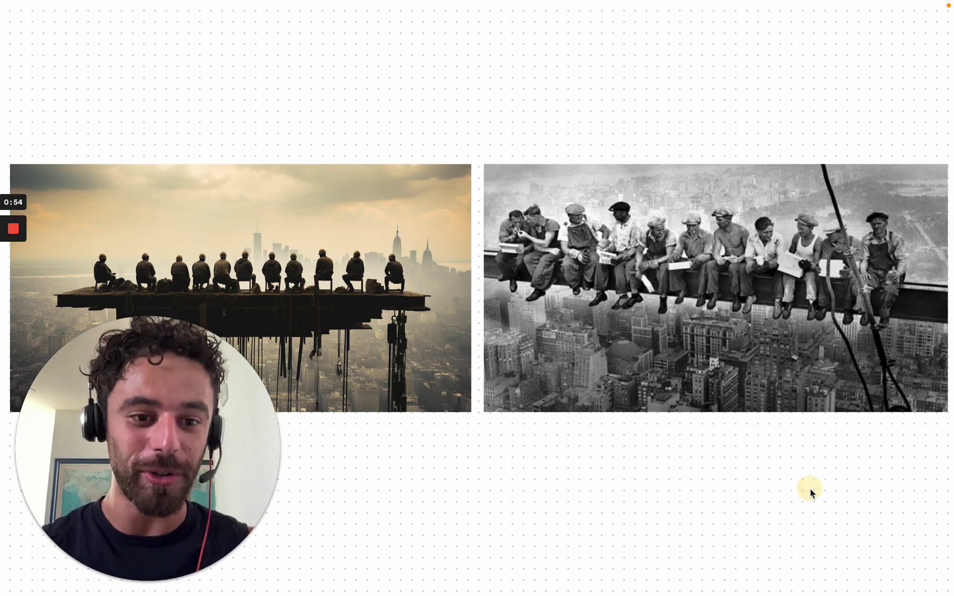
Leave the full-screen whiteboard and search Google Images for "most famous photo in the world".
mouse_move(810, 469)
click(928, 579)
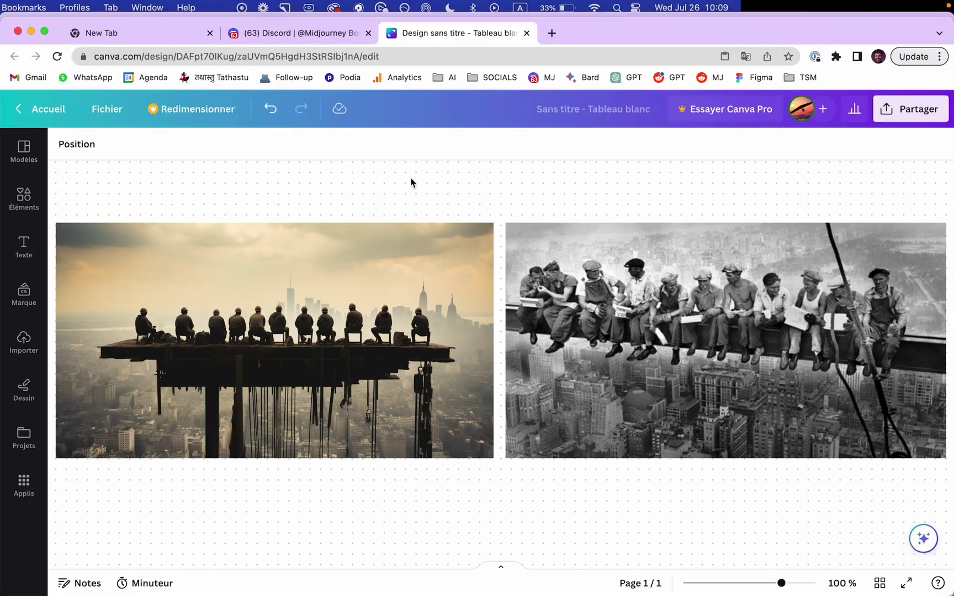
click(44, 30)
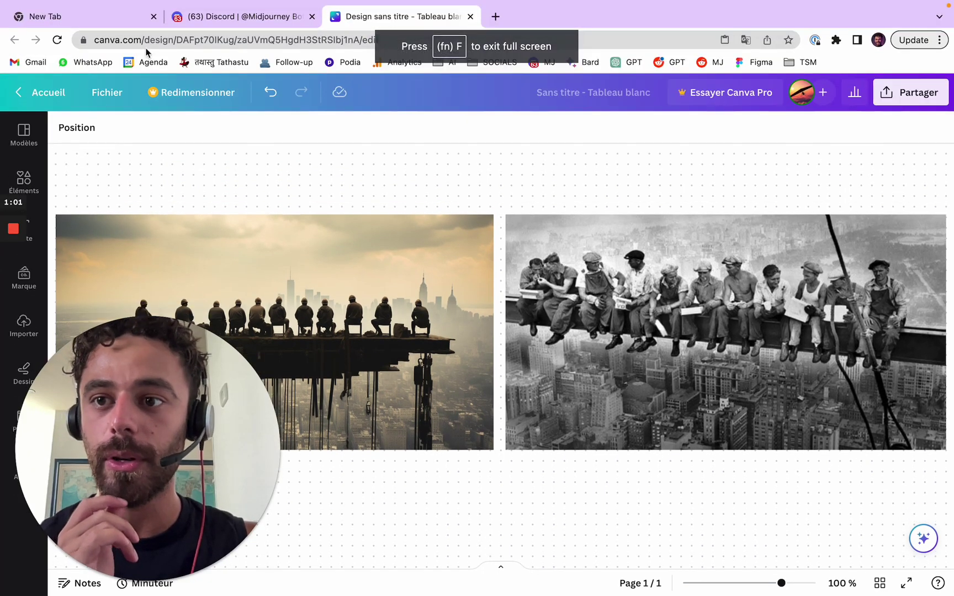
click(127, 24)
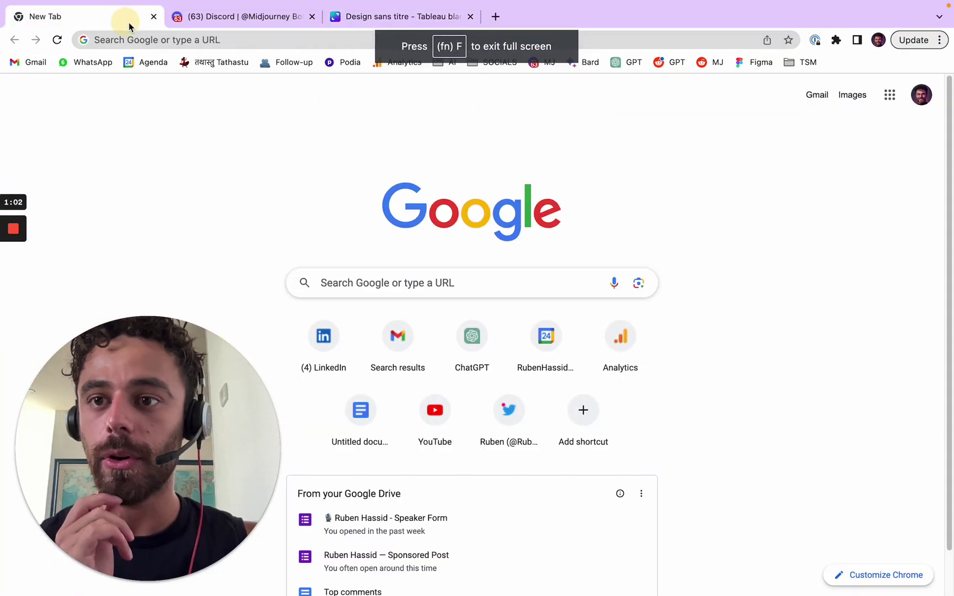
click(338, 285)
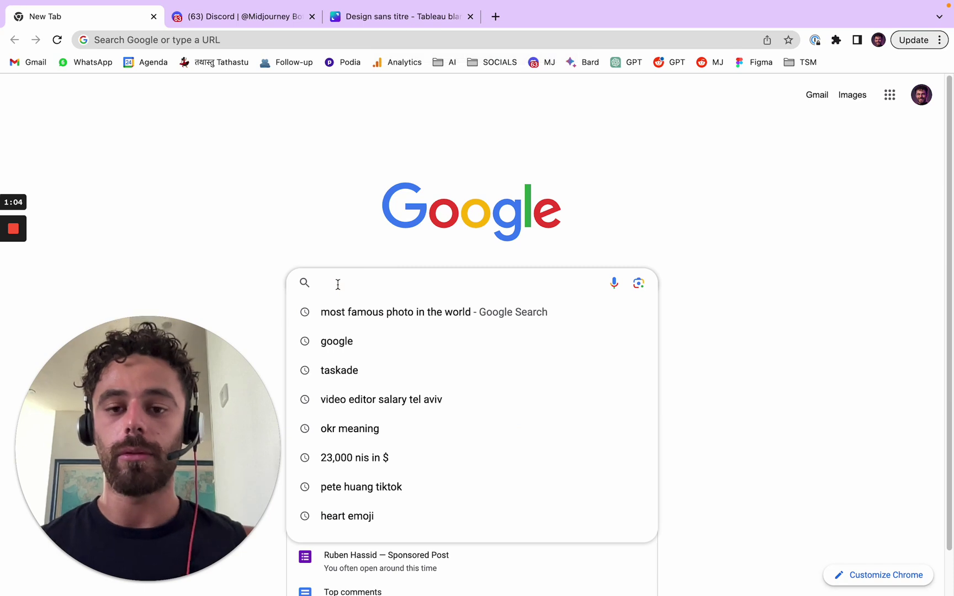
click(384, 313)
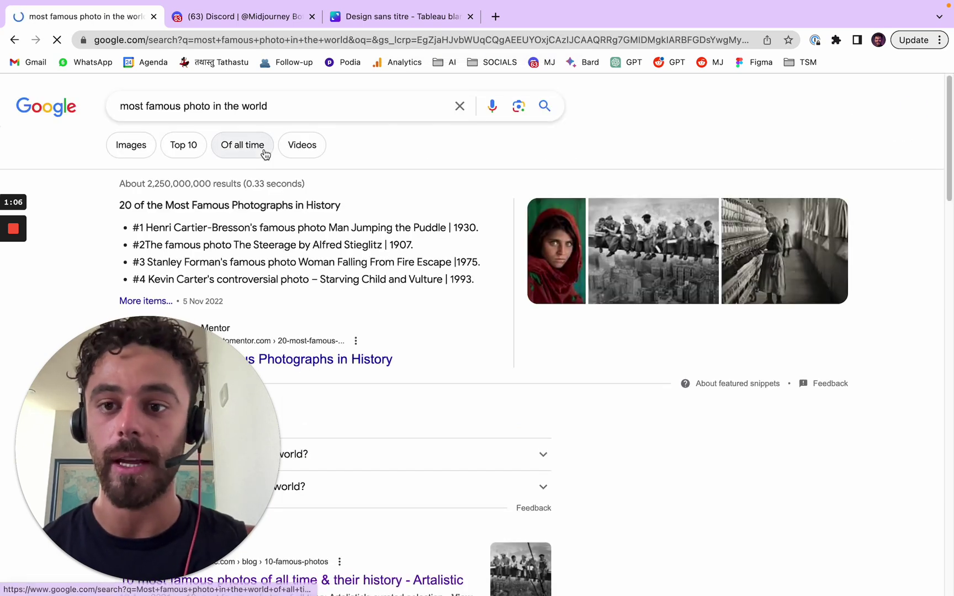
click(132, 146)
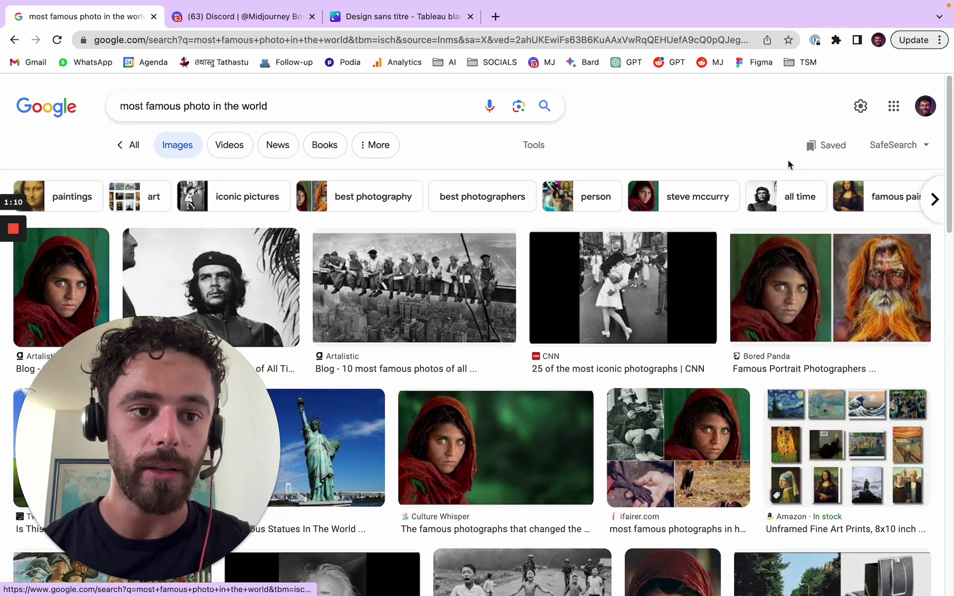
Find the American Gothic painting from Luxury Columnist in the image results and save it to the Downloads folder.
scroll(788, 160, down, 4)
scroll(607, 287, down, 6)
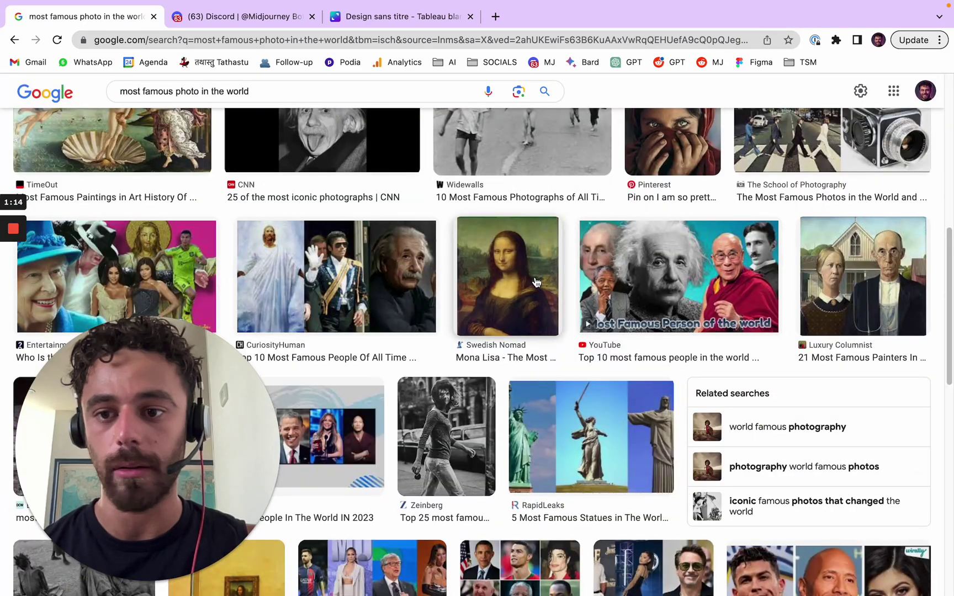
scroll(875, 276, up, 3)
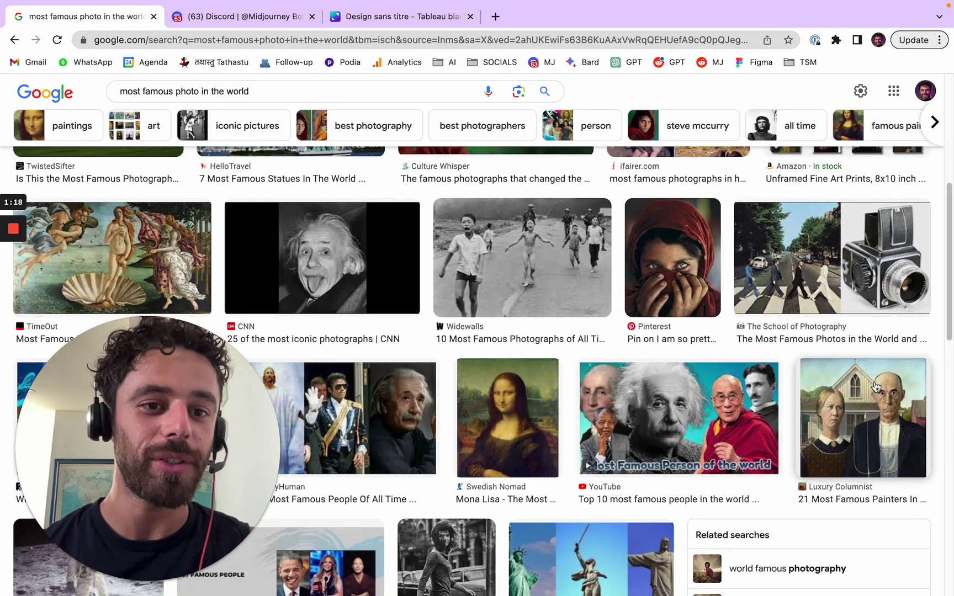
click(875, 386)
right_click(754, 272)
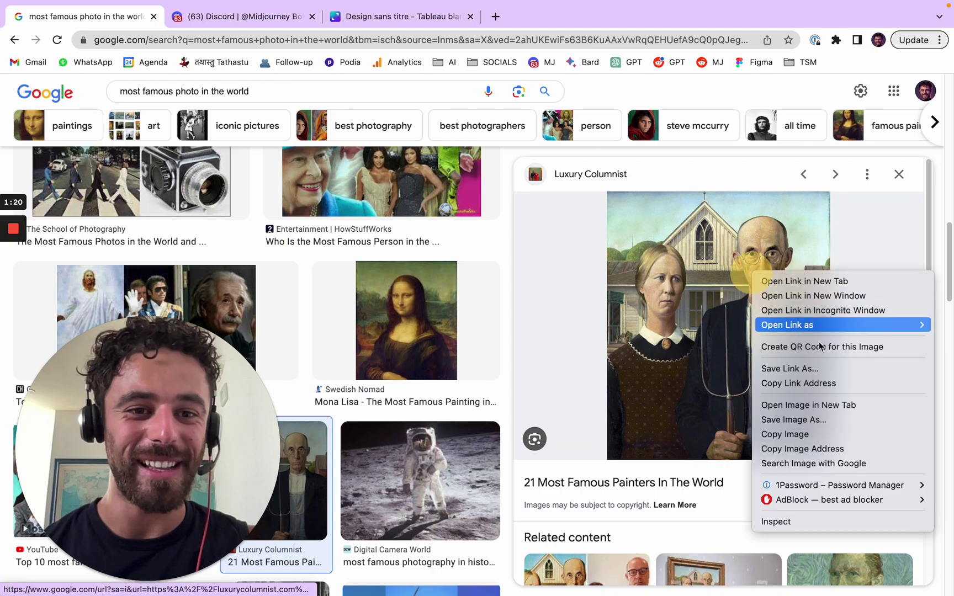
click(821, 421)
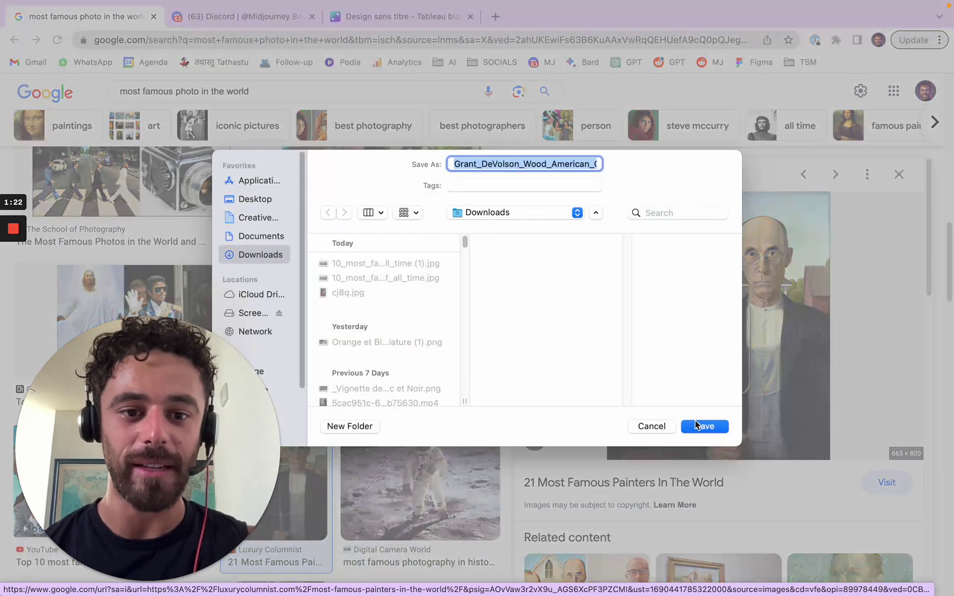
click(696, 425)
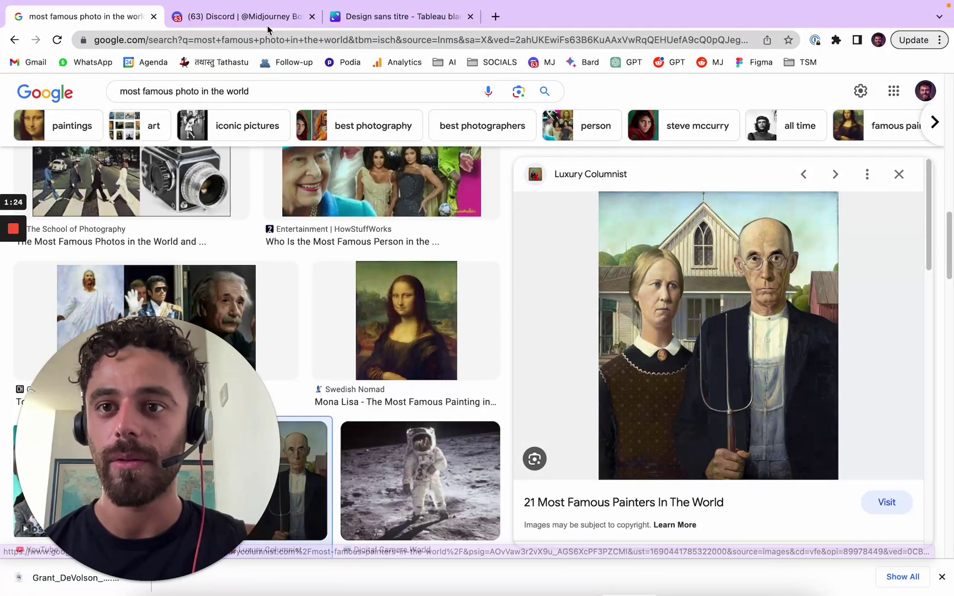
Find the hotcore.info version of the sailor kissing a woman in the street and save it to Downloads as kiss.
click(899, 174)
scroll(816, 333, down, 10)
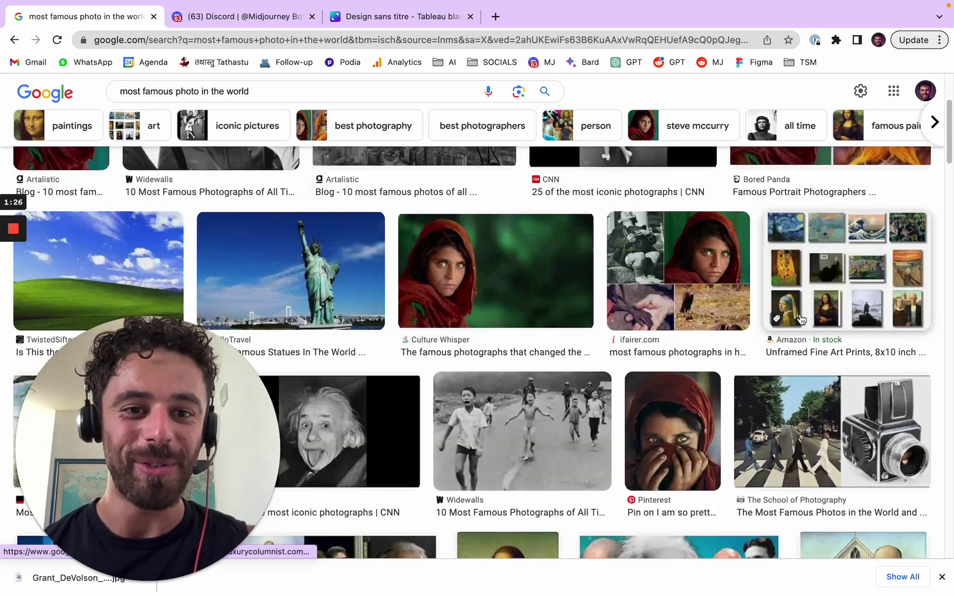
scroll(802, 320, up, 5)
click(697, 291)
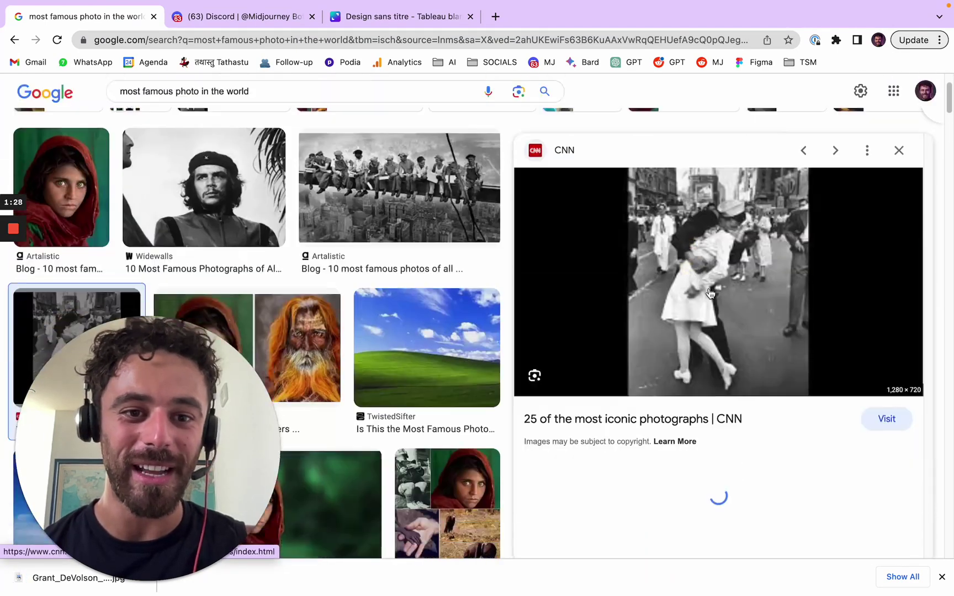
scroll(746, 266, down, 3)
click(588, 452)
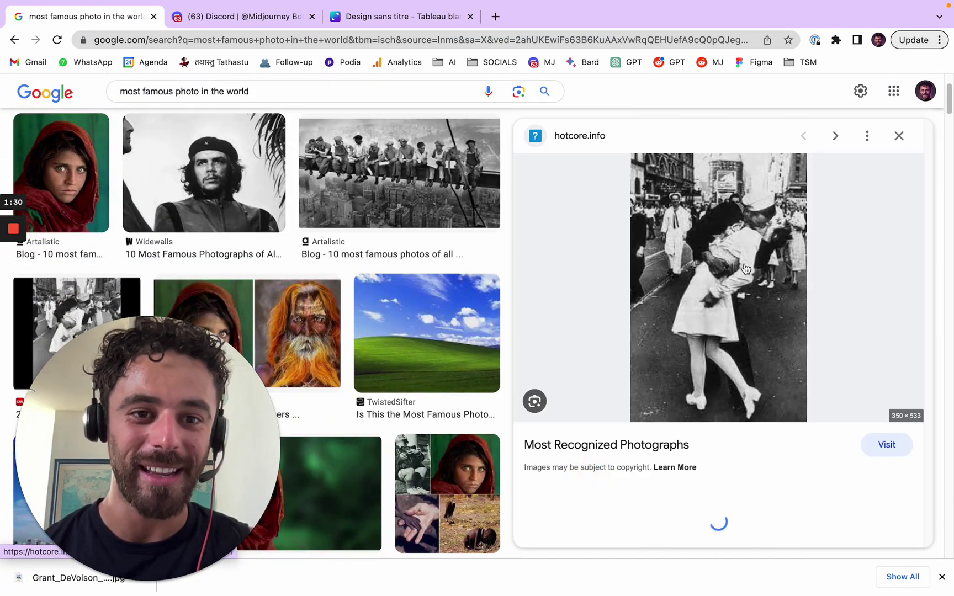
right_click(736, 239)
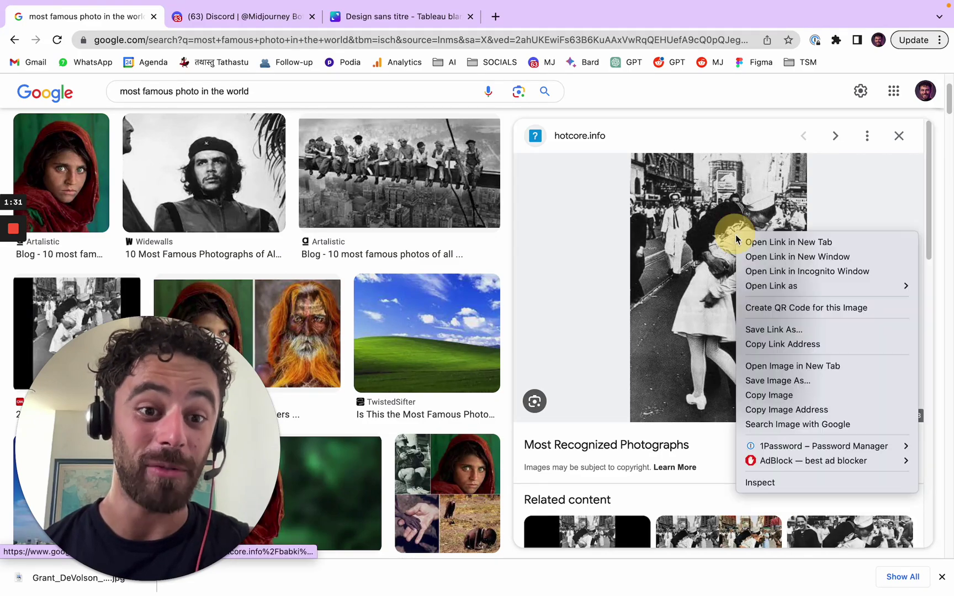
click(796, 381)
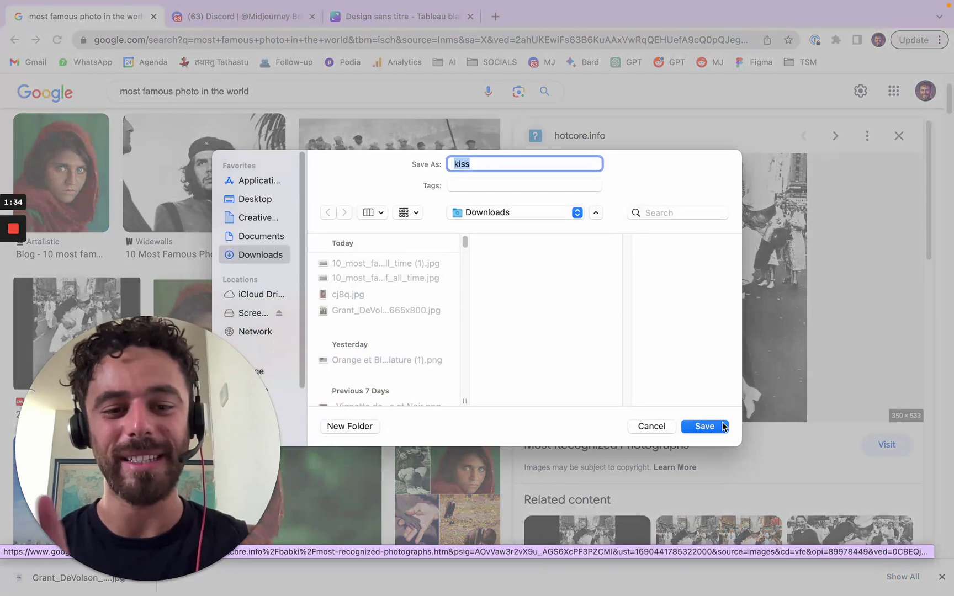
click(705, 424)
Search Google Images for "couple kissing street", refining the query to "couple kissing street photo" and "couple kissing street photo known".
triple_click(275, 93)
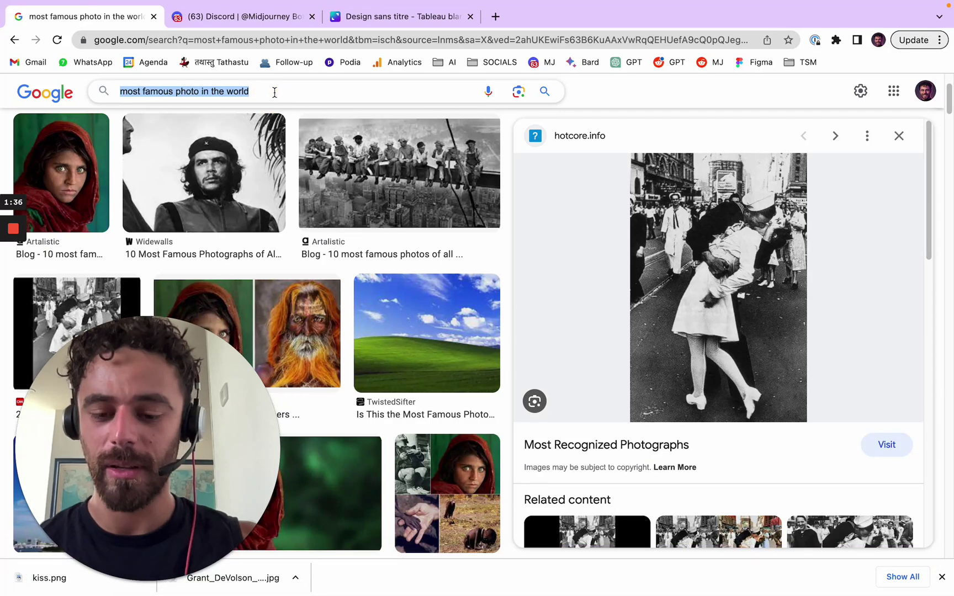
text(couple kissing )
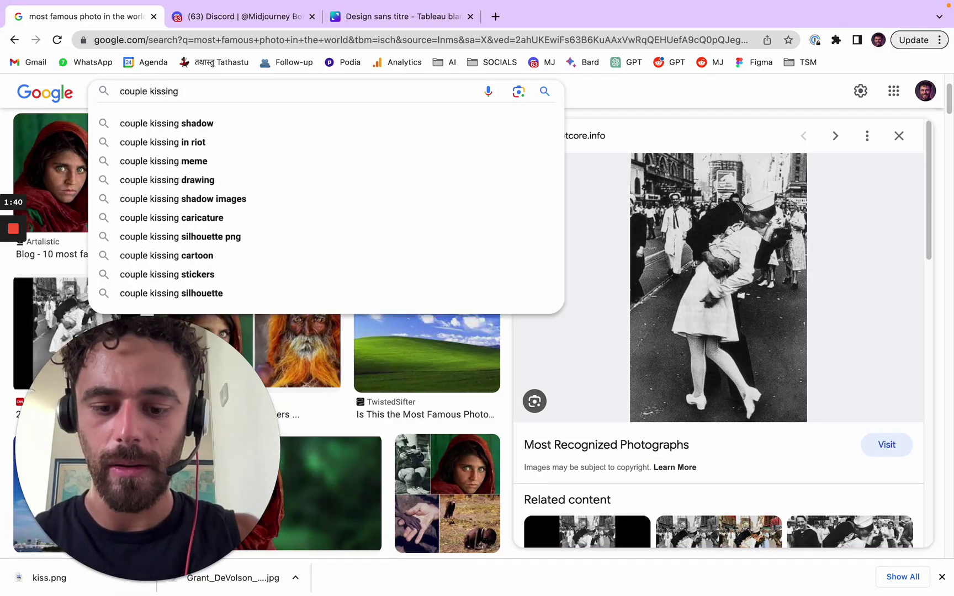
text(street)
key(Return)
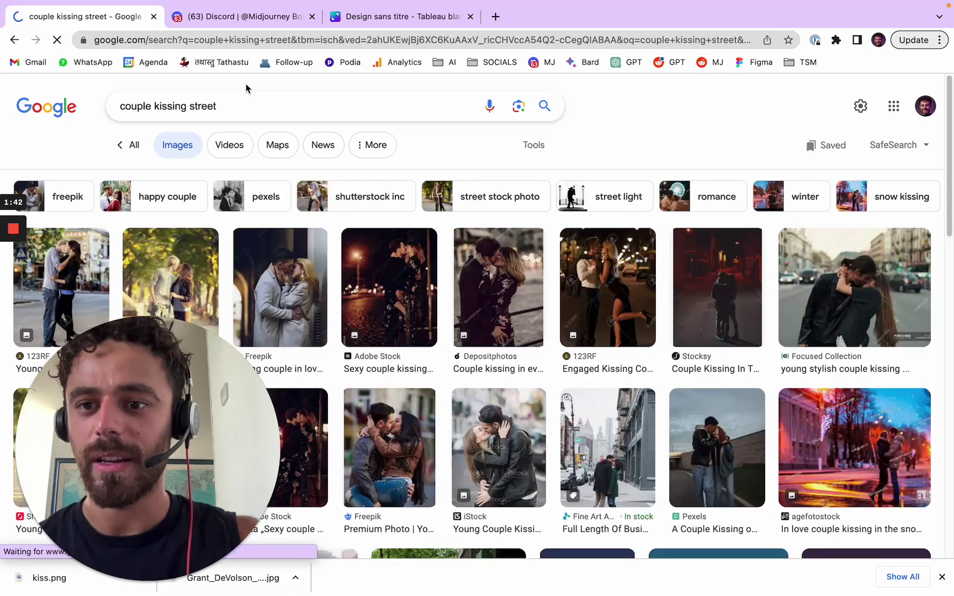
click(368, 111)
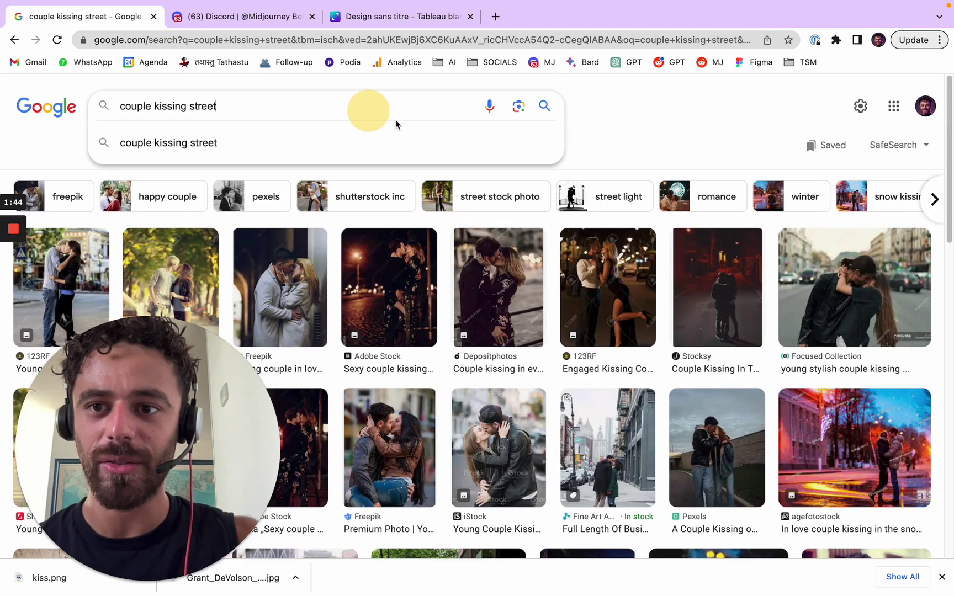
text(photo)
key(Return)
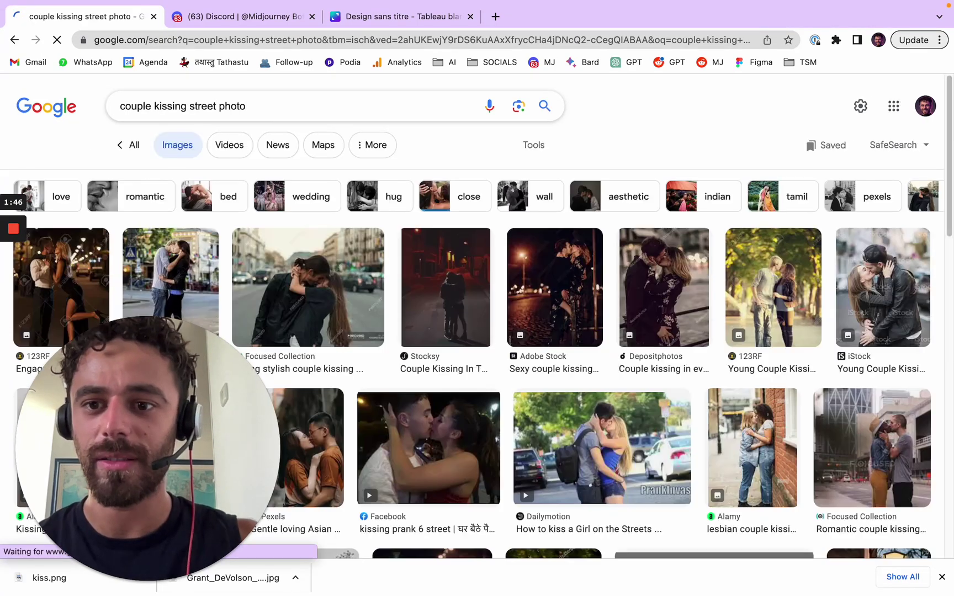
click(404, 109)
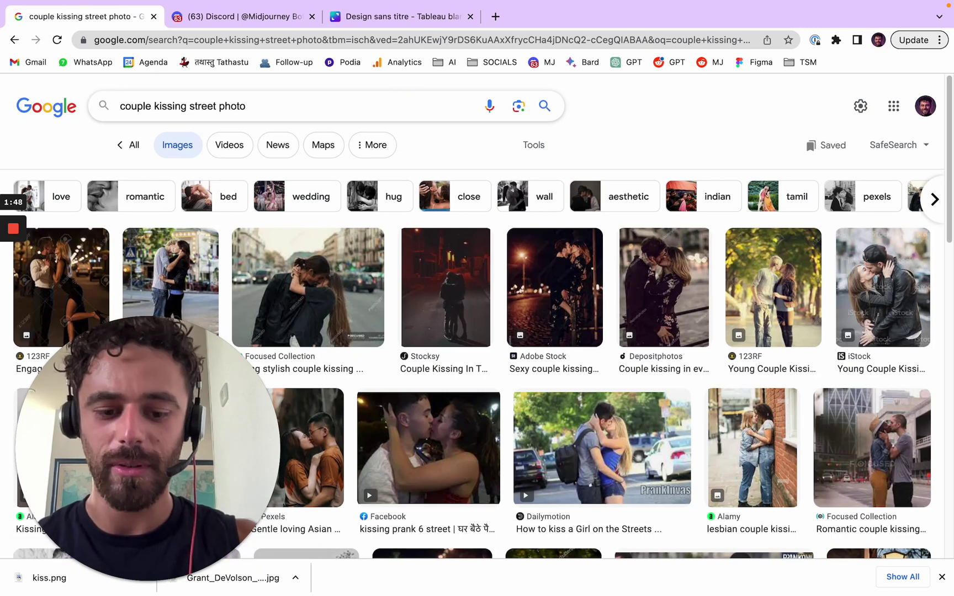
key(Return)
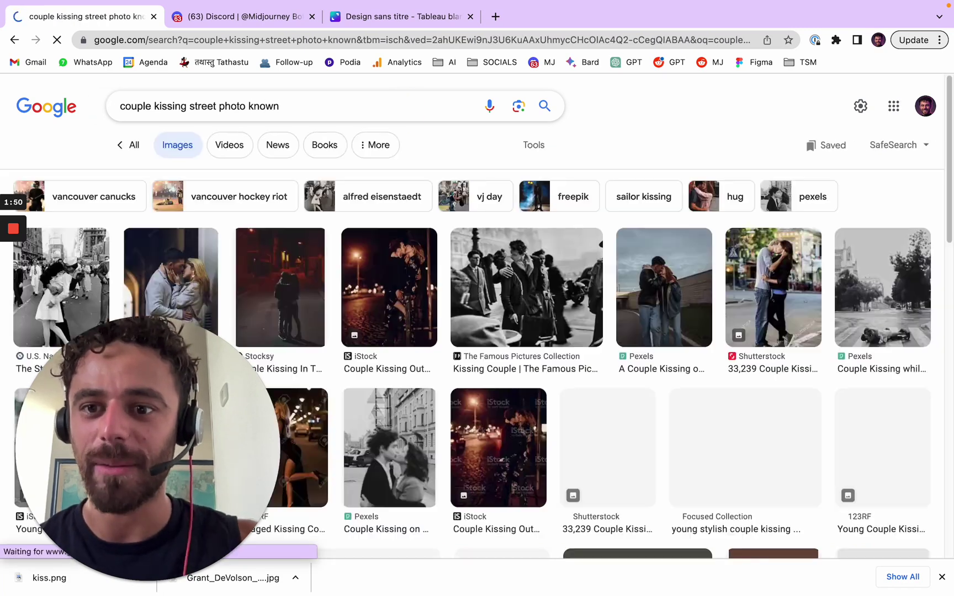
Save the black-and-white Kissing Couple photo from The Famous Pictures Collection to Downloads under its suggested file name.
click(542, 303)
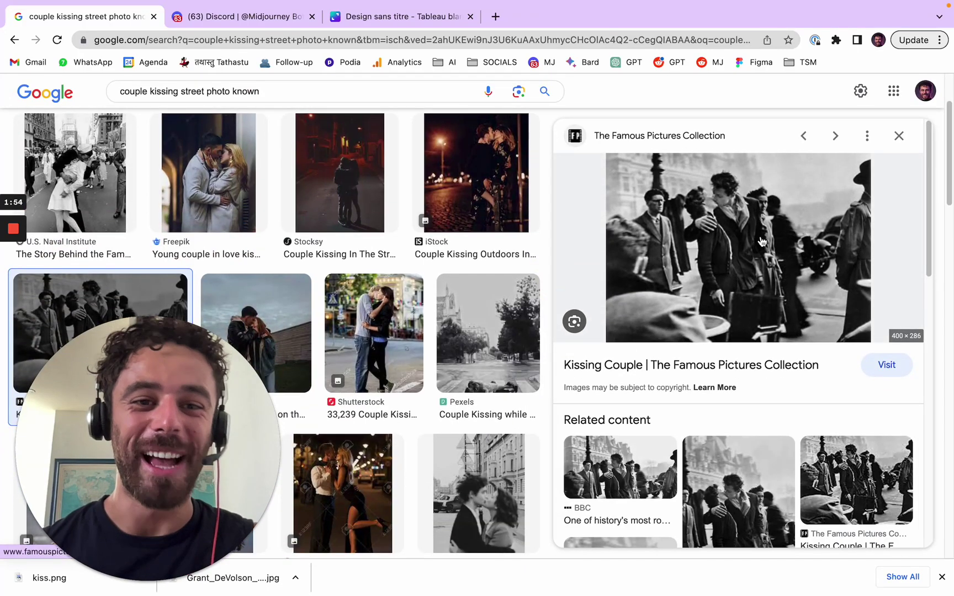
right_click(761, 225)
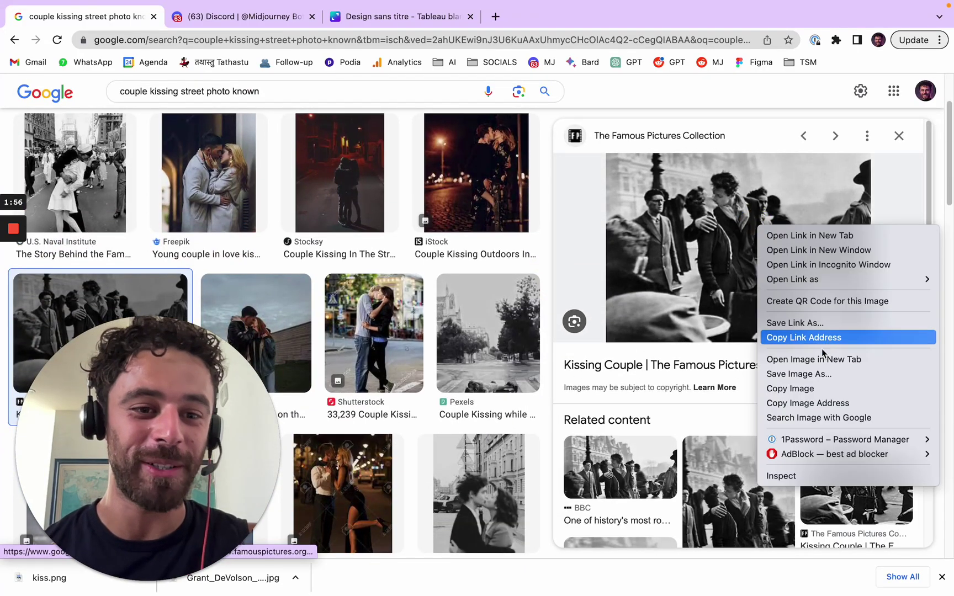
click(822, 374)
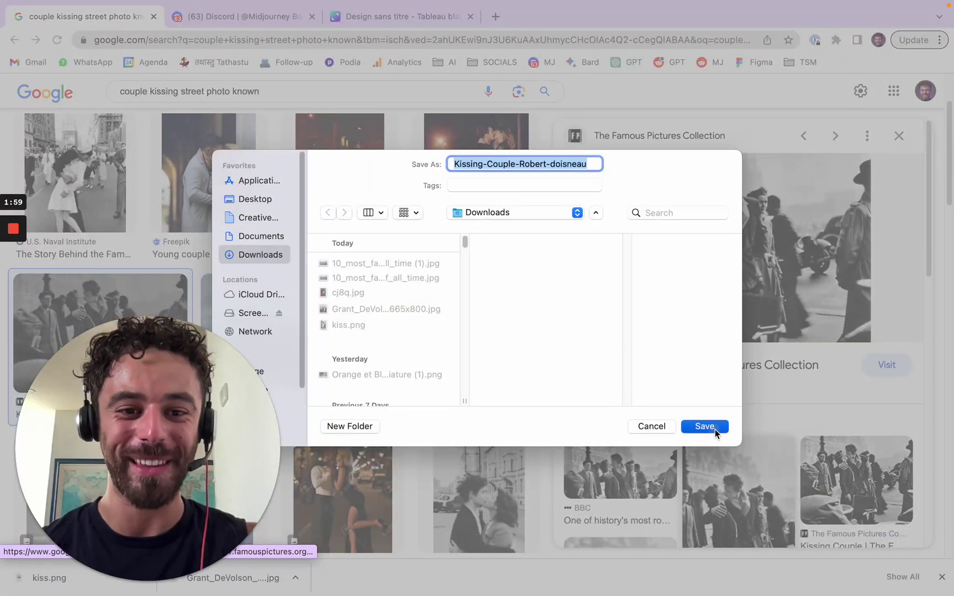
click(715, 430)
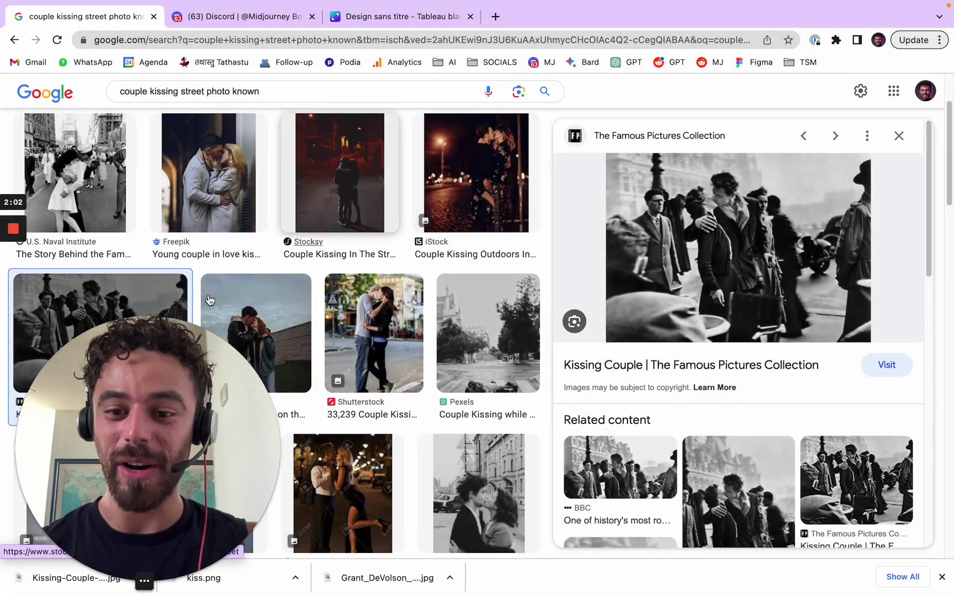
Switch to the Midjourney Bot chat in Discord and run /describe on the downloaded American Gothic image.
click(233, 16)
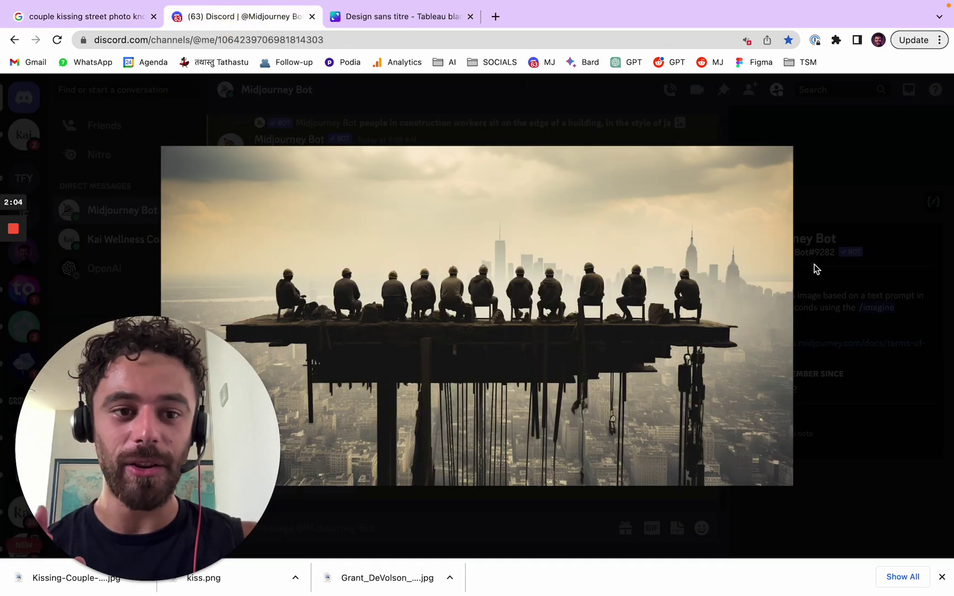
click(813, 268)
click(468, 525)
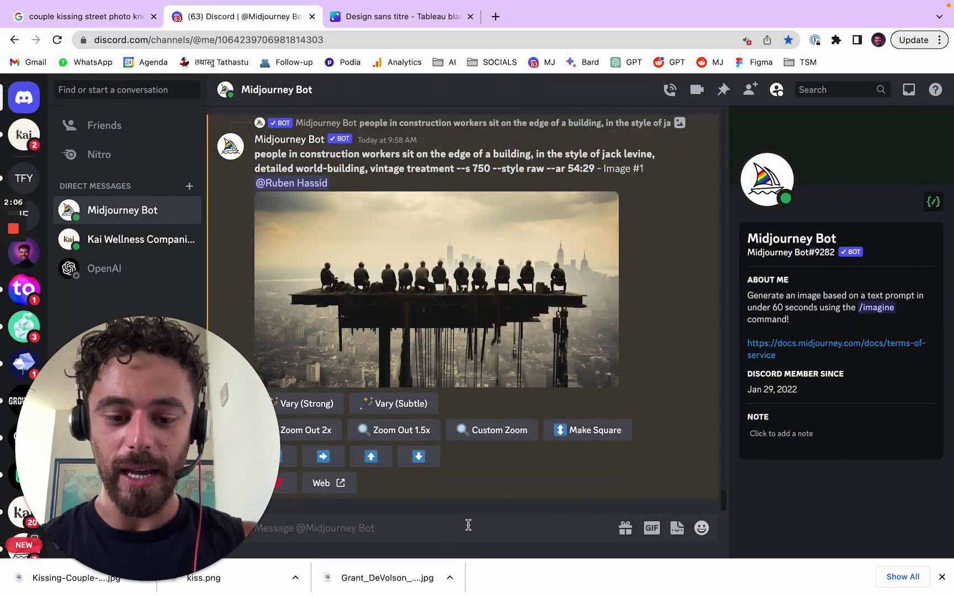
text(/descr)
key(Tab)
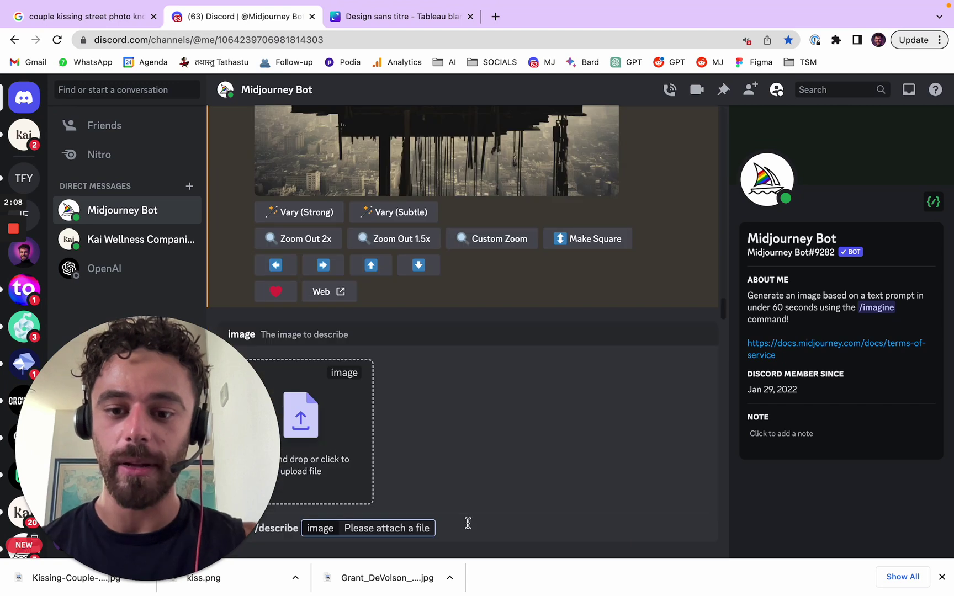
drag(373, 577, 354, 390)
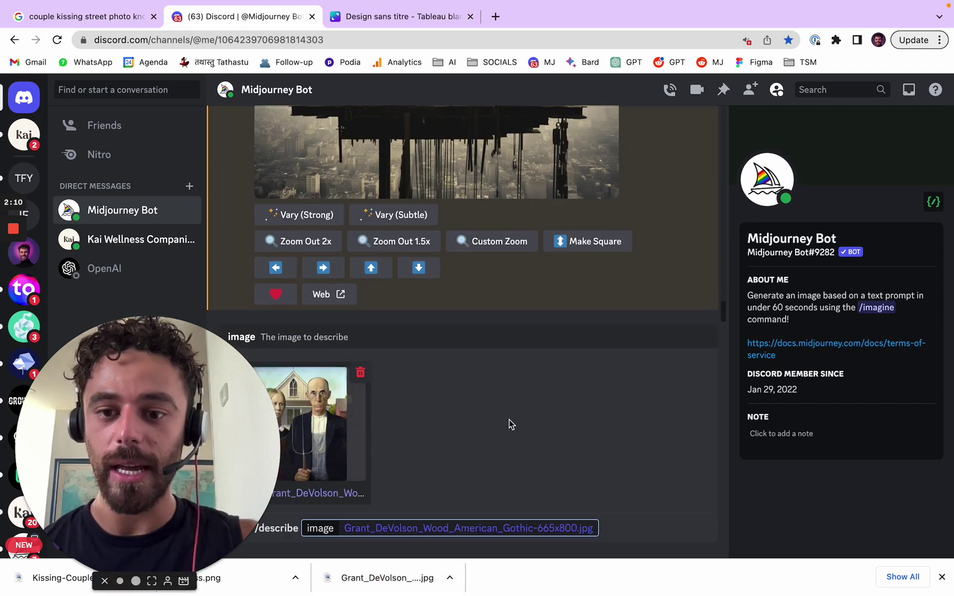
key(Return)
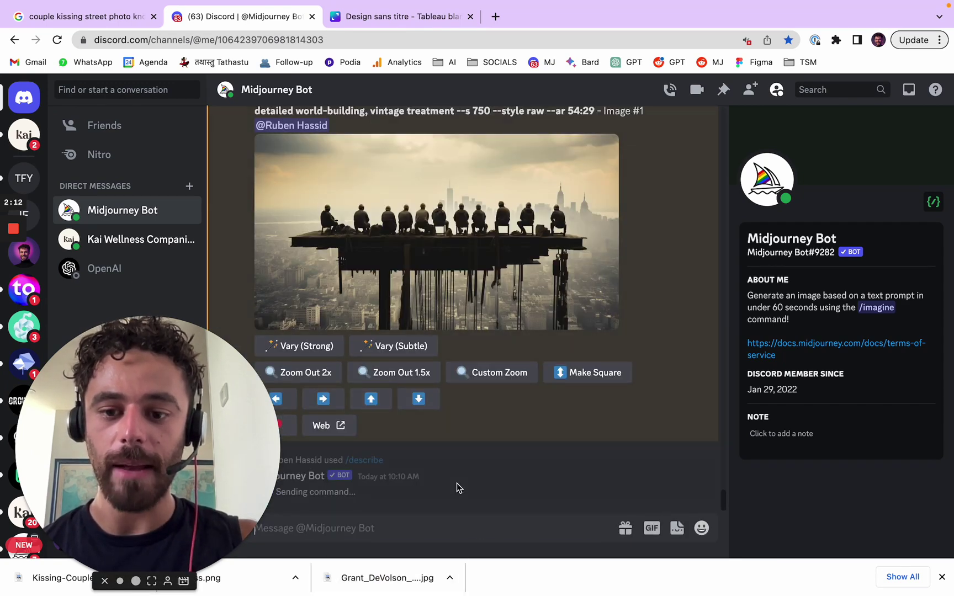
Run /describe on the downloaded kiss.png image in the Midjourney Bot chat.
text(/descr)
key(Tab)
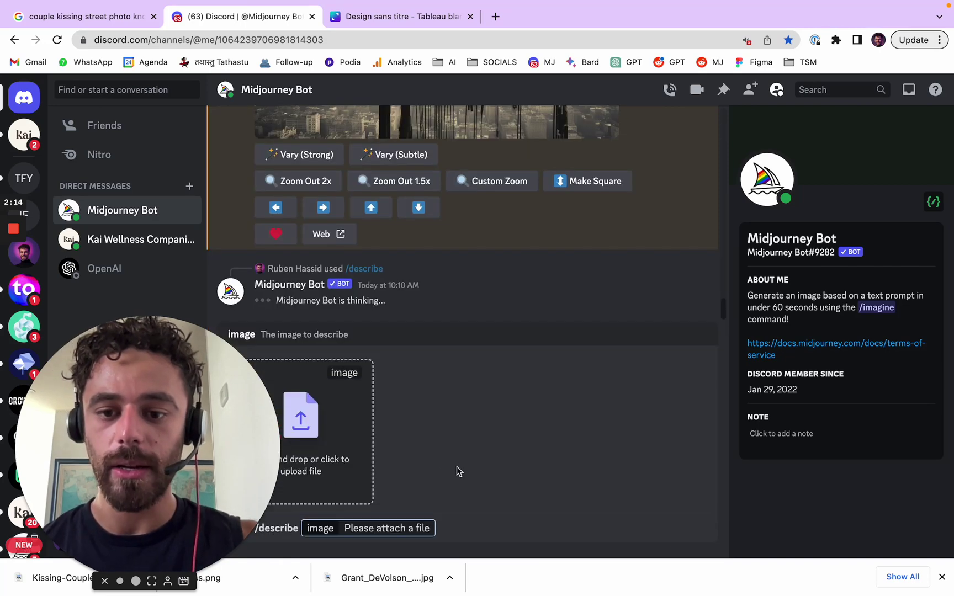
drag(188, 458, 197, 213)
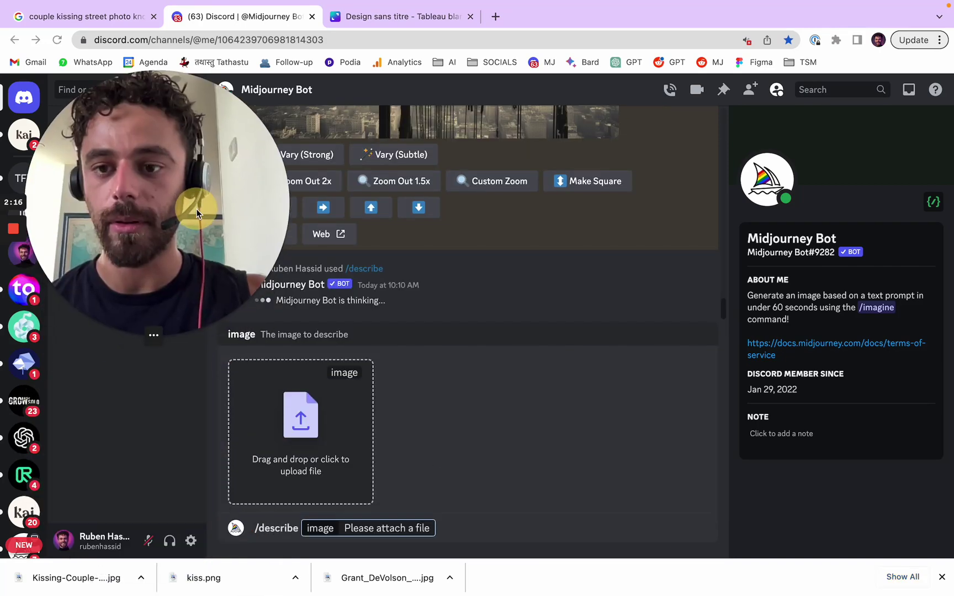
drag(250, 586, 302, 442)
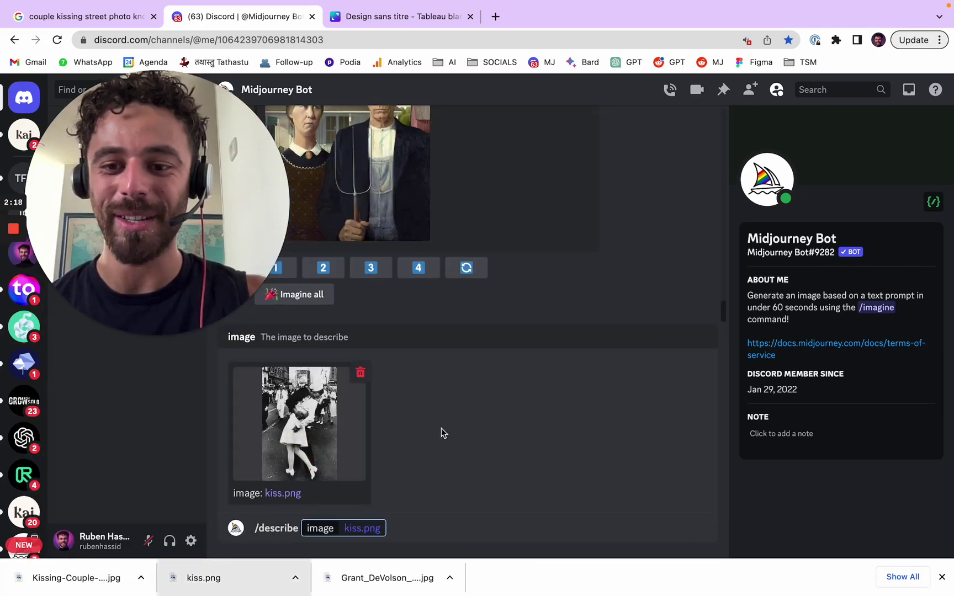
key(Return)
Run /describe on the downloaded Kissing-Couple image and dismiss the browser's list of downloads.
text(/des)
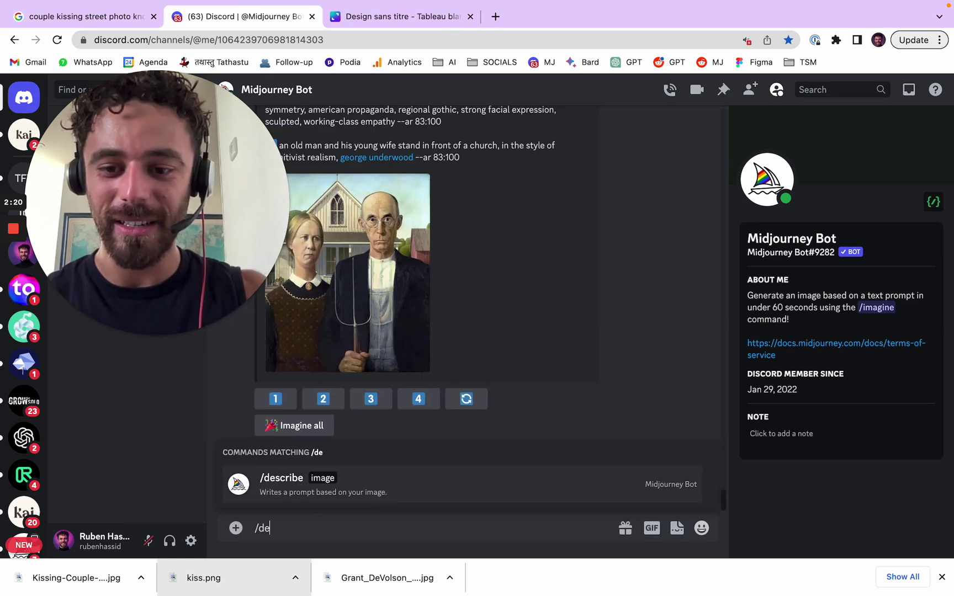
key(Return)
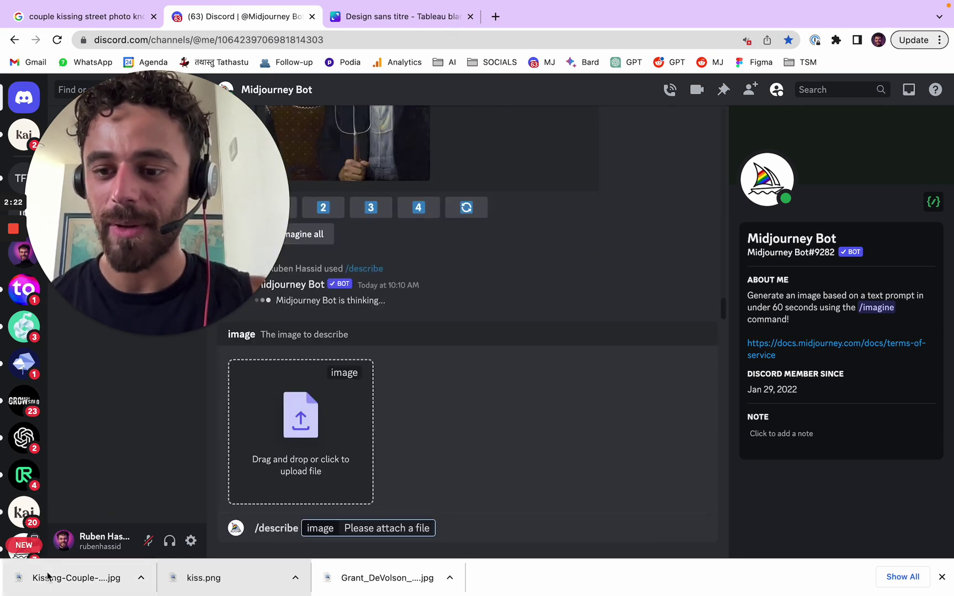
drag(44, 578, 279, 424)
key(Return)
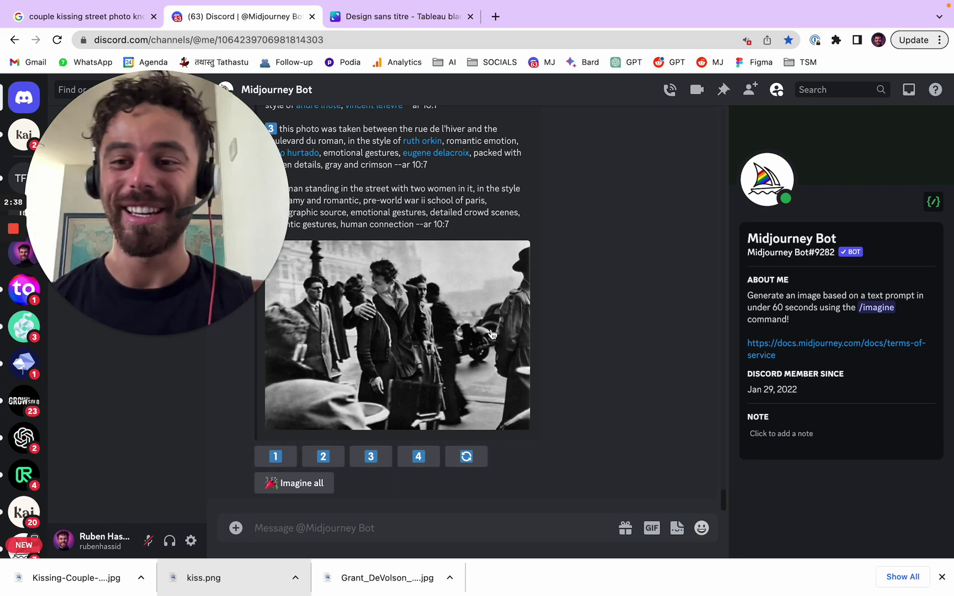
drag(272, 197, 243, 430)
click(943, 578)
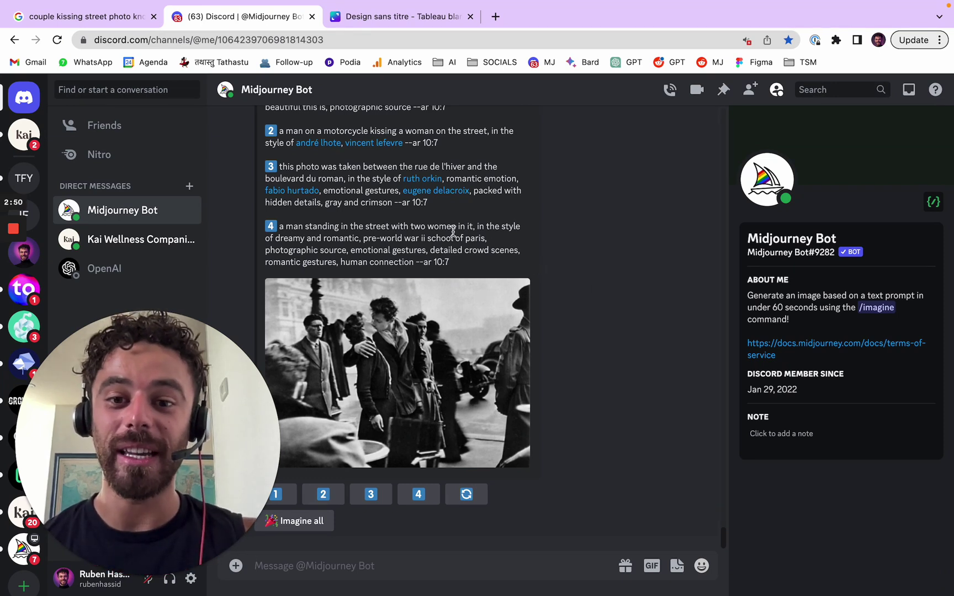
Read the described prompts for the Kissing Couple photo, including "pre-world war ii school of paris", and those for the American Gothic painting.
drag(365, 238, 486, 238)
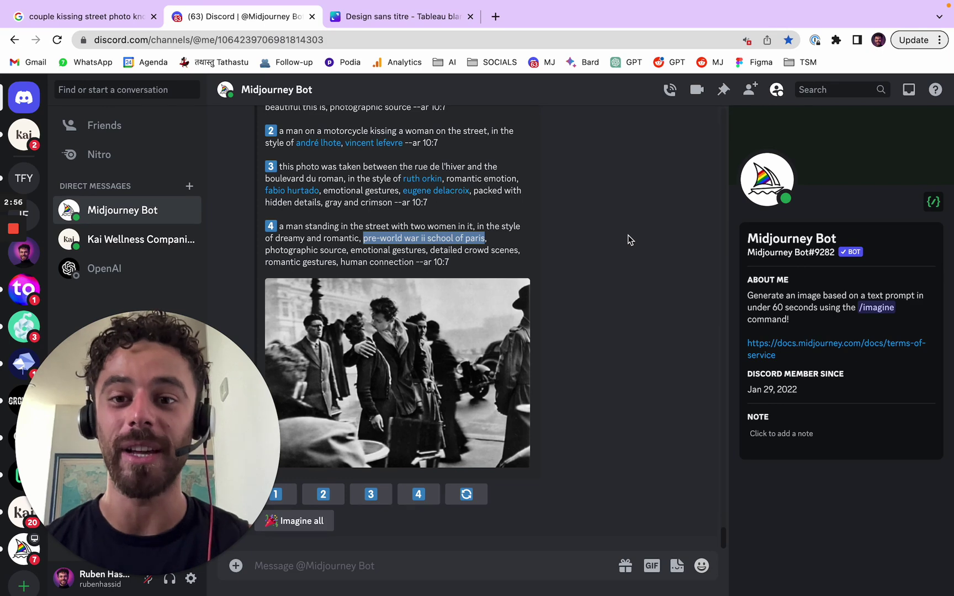
click(630, 240)
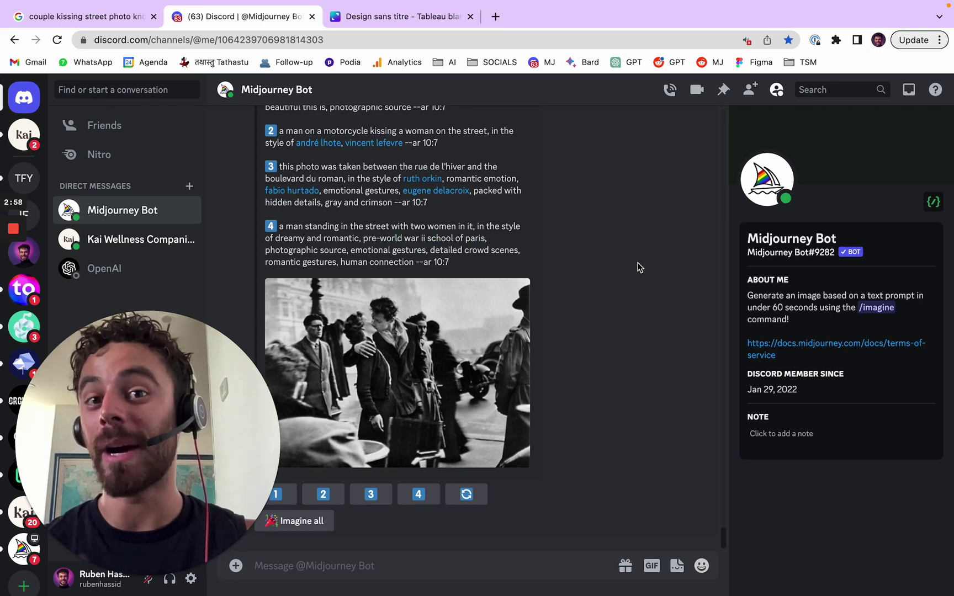
scroll(638, 267, down, 10)
scroll(637, 267, up, 5)
scroll(638, 268, up, 3)
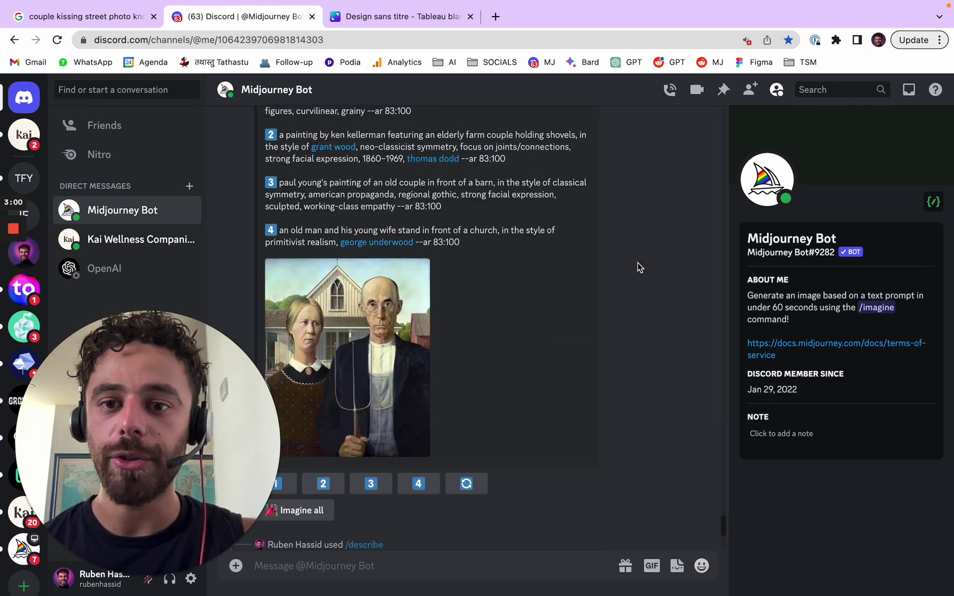
scroll(360, 320, up, 2)
scroll(288, 301, down, 5)
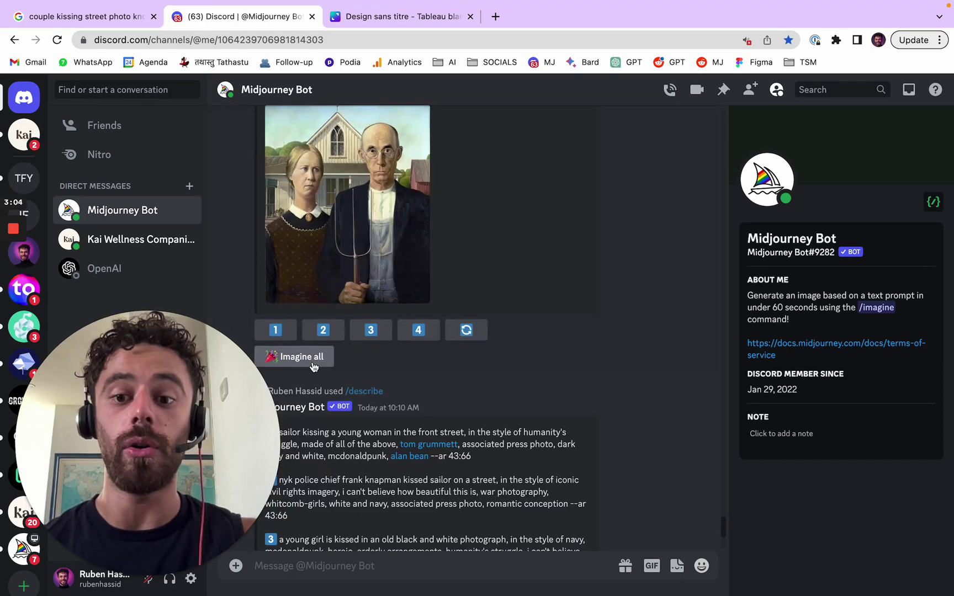
scroll(449, 296, up, 5)
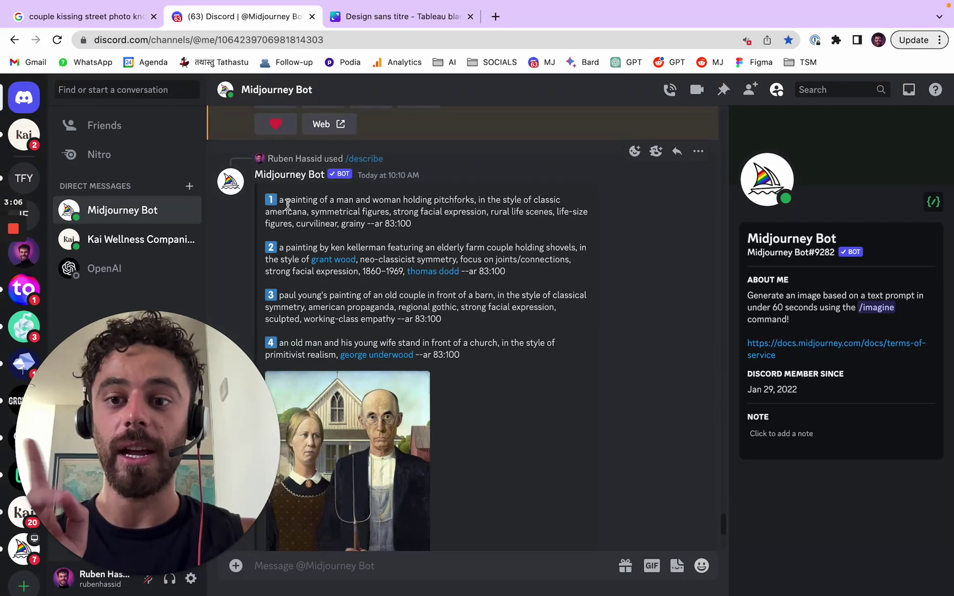
drag(288, 205, 432, 221)
click(411, 240)
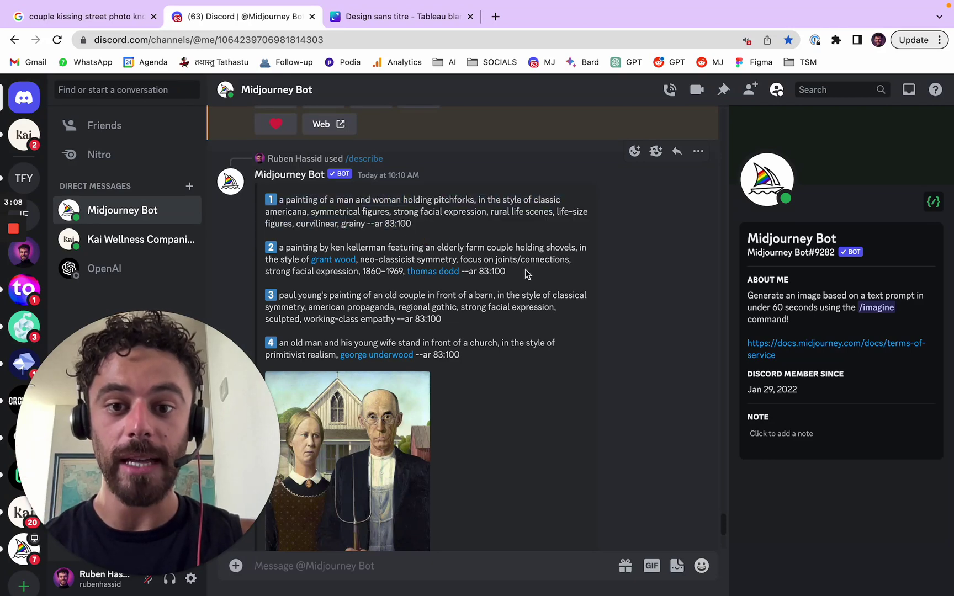
Imagine all described prompts for the American Gothic painting, the sailor kiss photo and the Kissing Couple photo.
scroll(500, 354, down, 3)
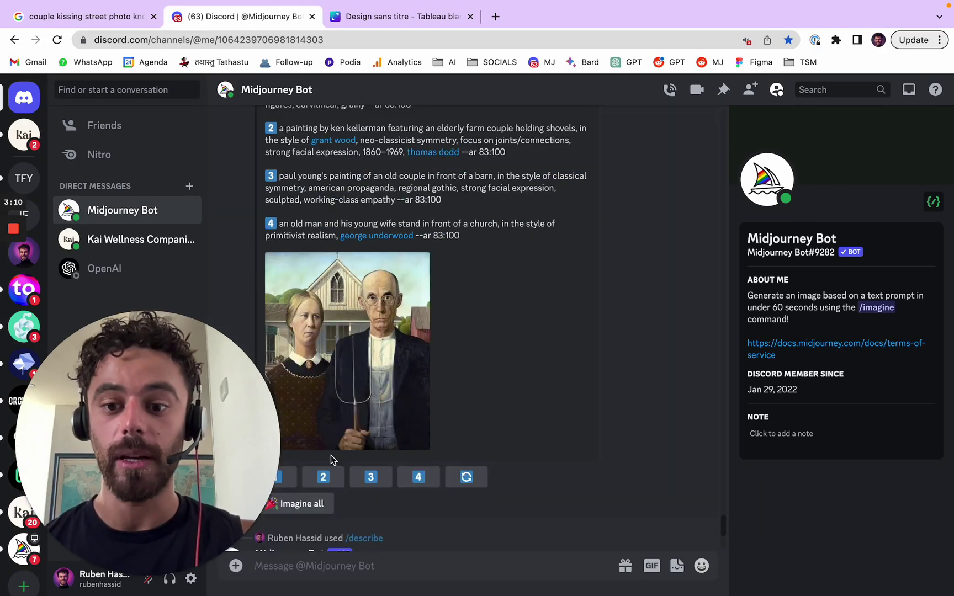
click(315, 504)
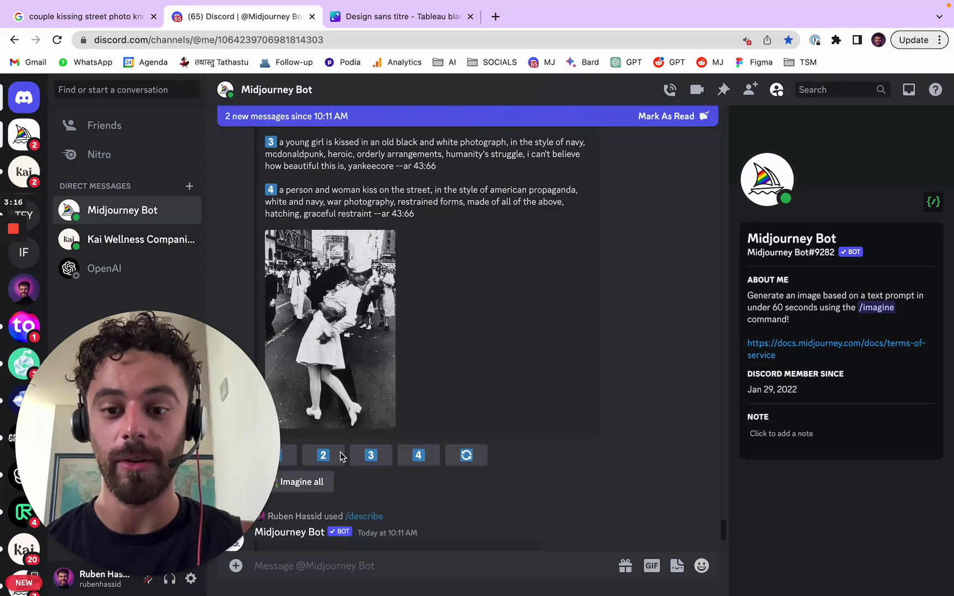
click(309, 482)
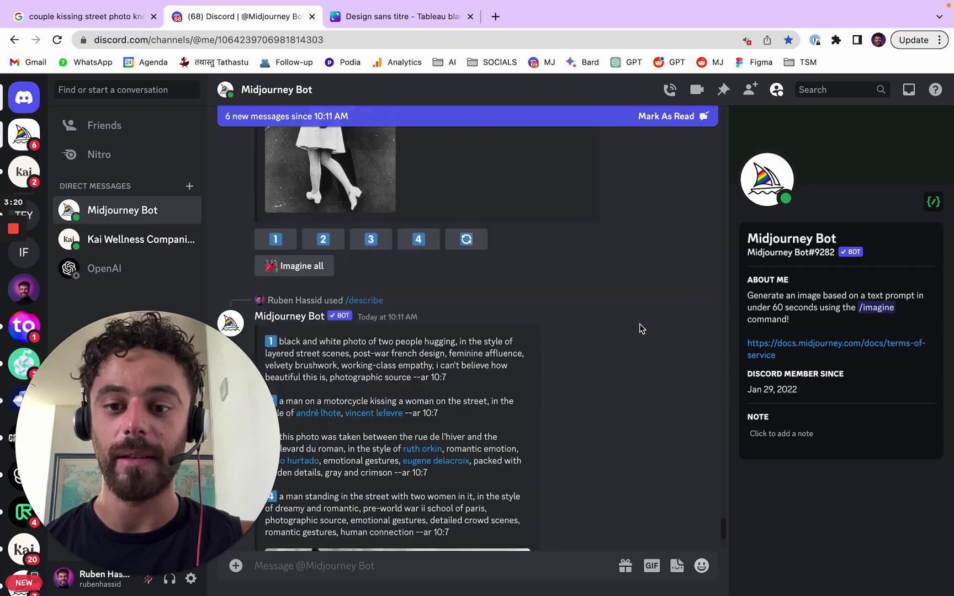
click(302, 477)
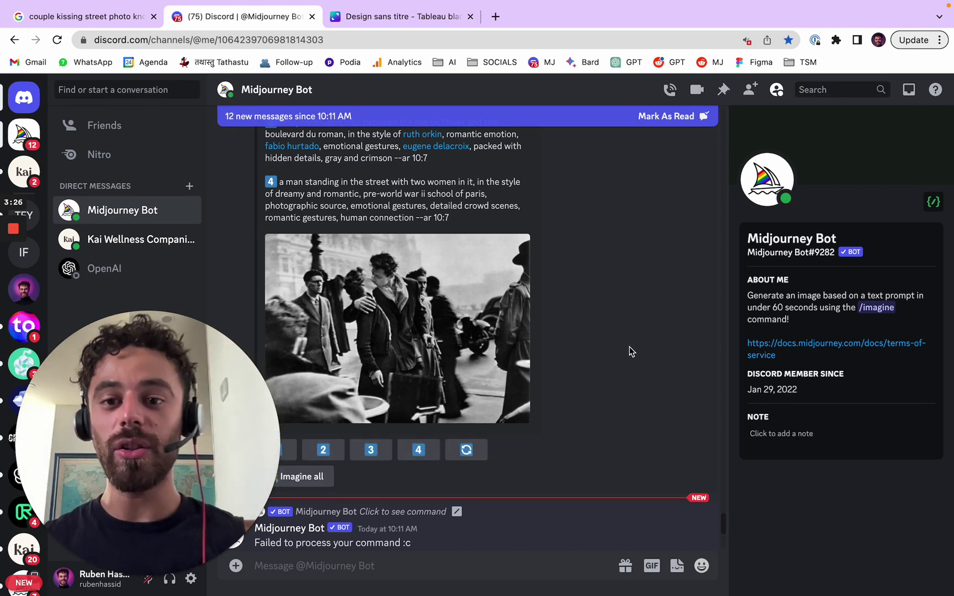
Examine the Kissing Couple photo's prompts, marking the full third prompt and the full second prompt while reading.
scroll(597, 375, up, 3)
drag(464, 379, 564, 343)
click(579, 345)
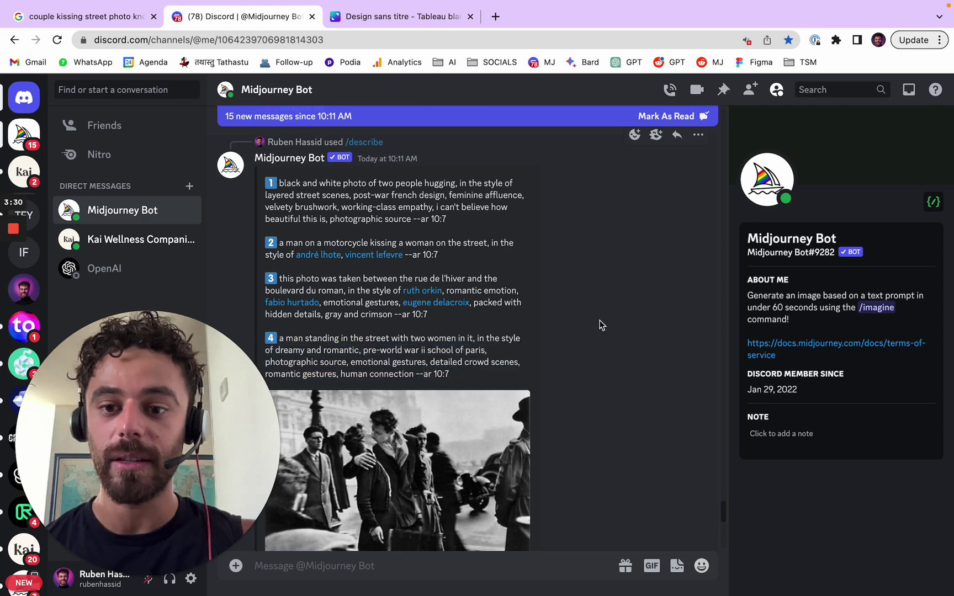
scroll(601, 324, up, 1)
drag(437, 332, 277, 295)
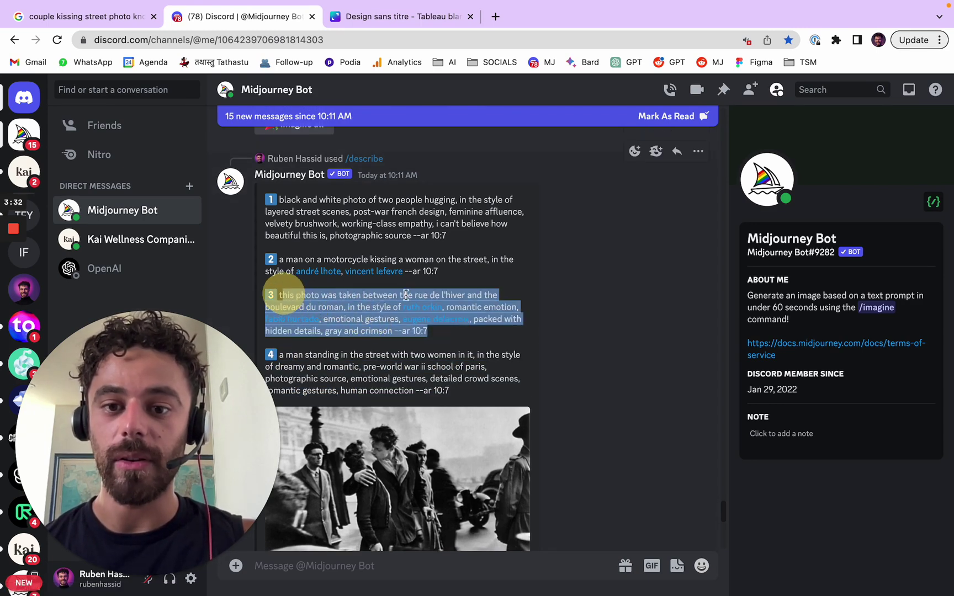
click(581, 291)
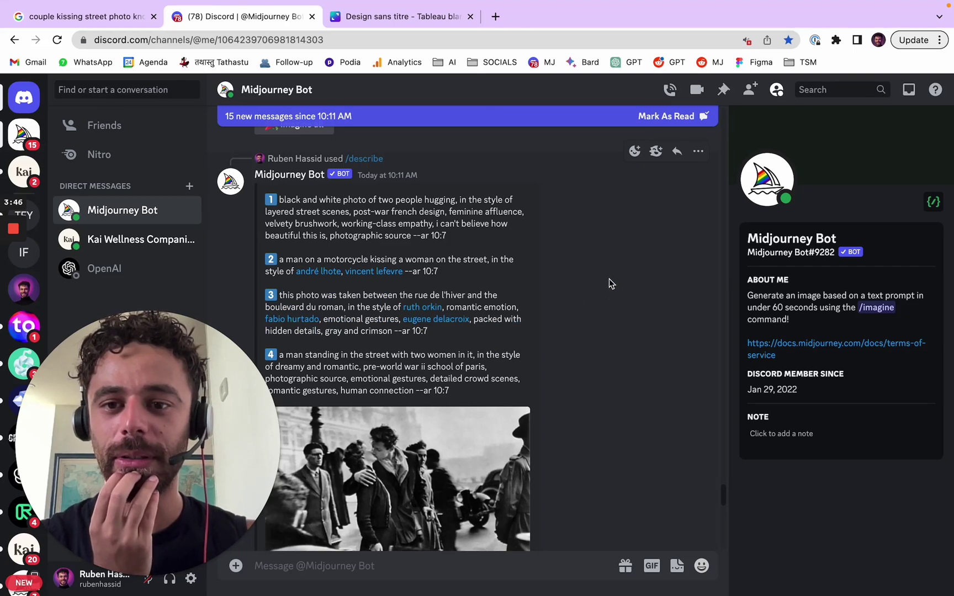
scroll(609, 279, up, 1)
click(450, 283)
drag(436, 287, 272, 266)
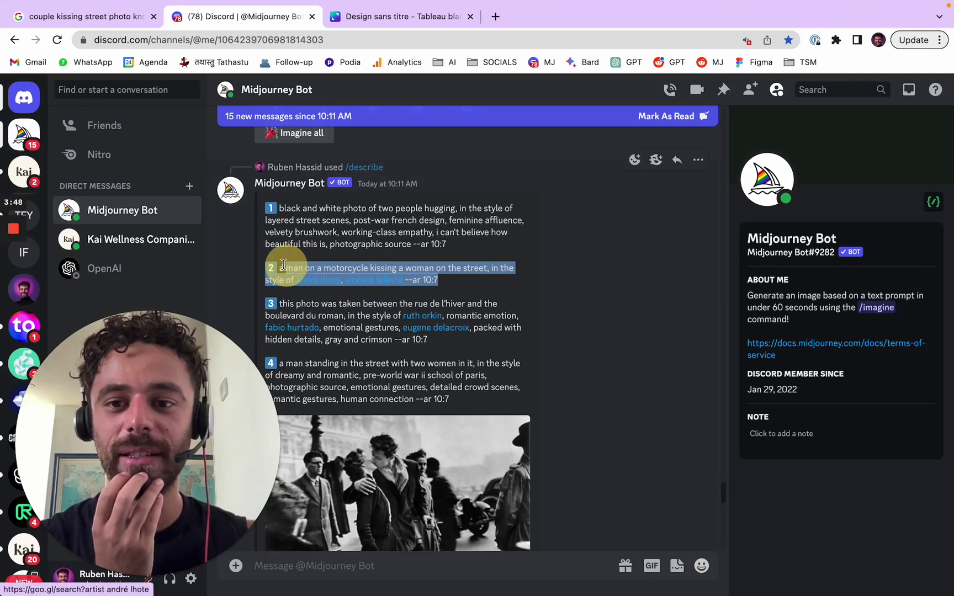
click(639, 269)
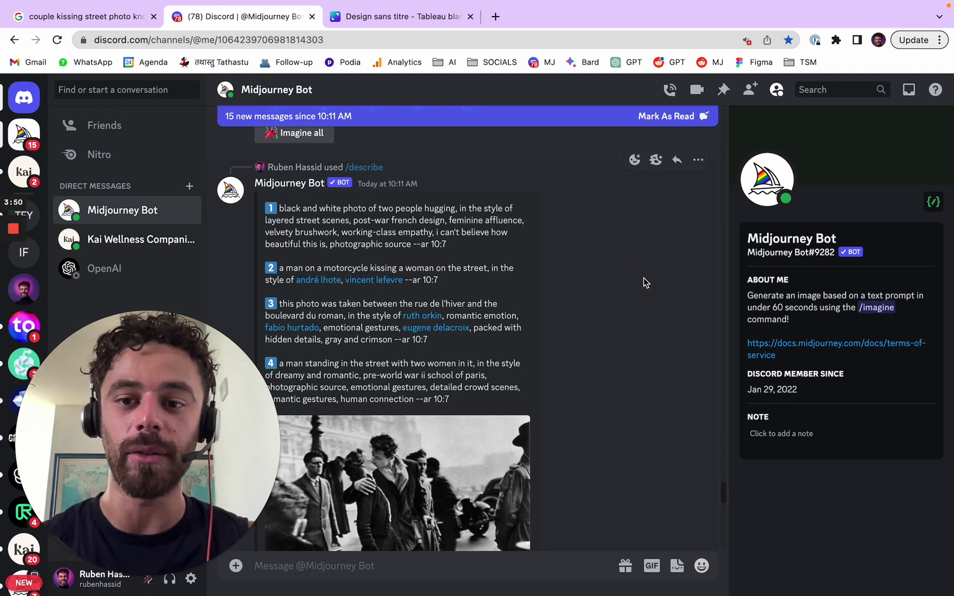
Examine the sailor kiss photo's prompts for unusual style terms, marking "humanity's struggle" and "mcdonaldpunk".
scroll(601, 294, up, 10)
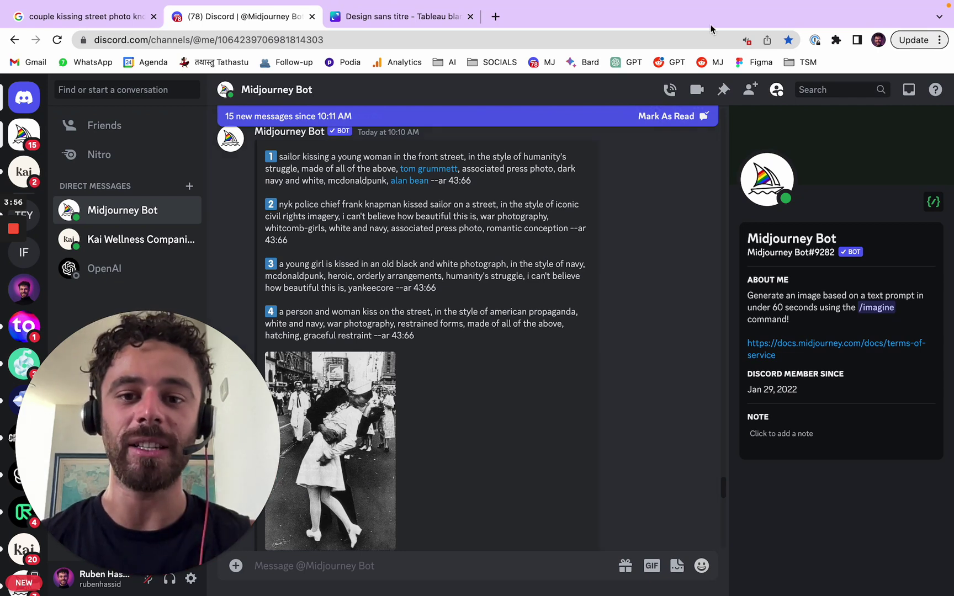
drag(446, 275, 523, 276)
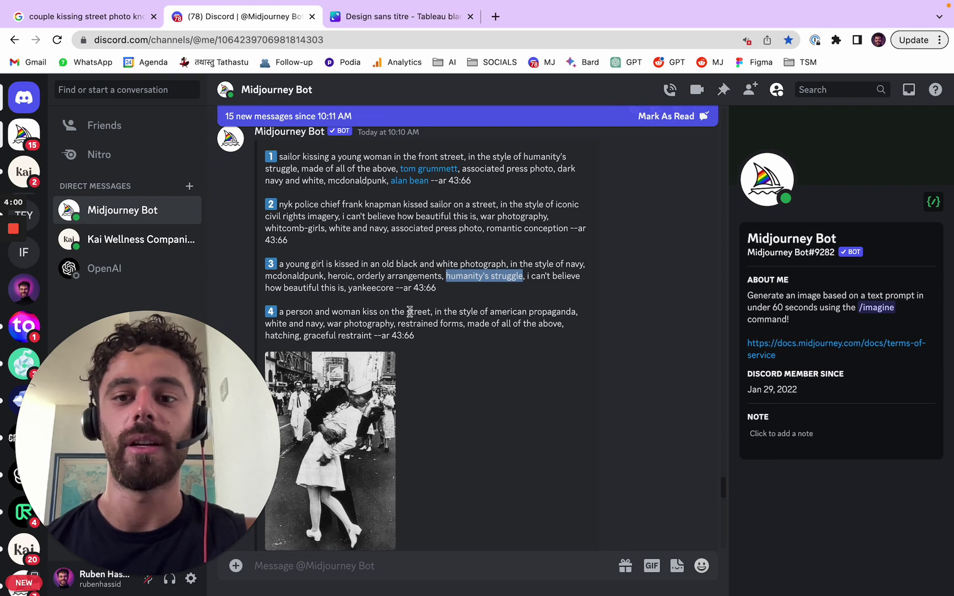
drag(345, 288, 551, 276)
click(379, 288)
click(508, 332)
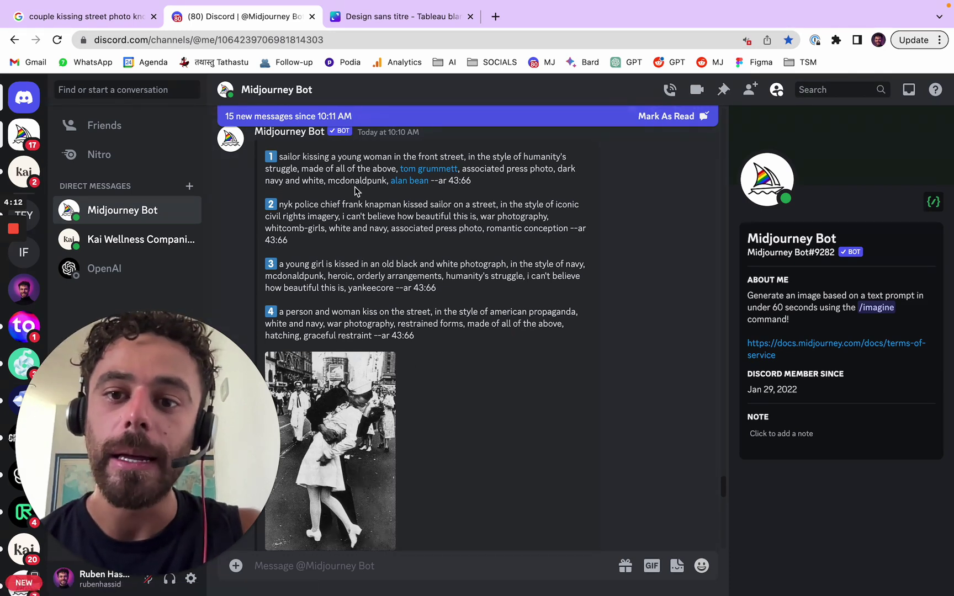
drag(331, 181, 386, 182)
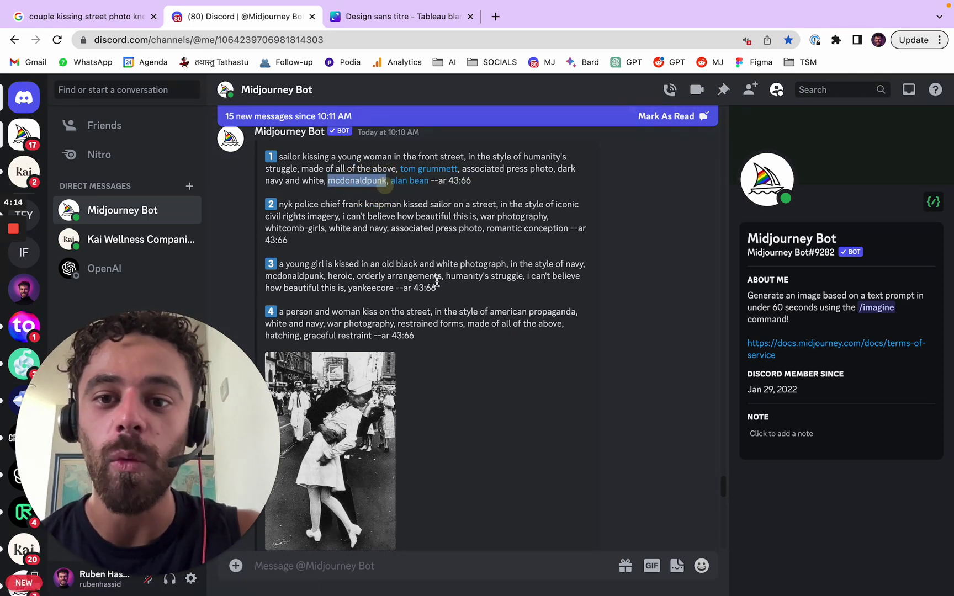
click(607, 283)
Go back over the four prompts described for the American Gothic painting.
scroll(619, 310, up, 7)
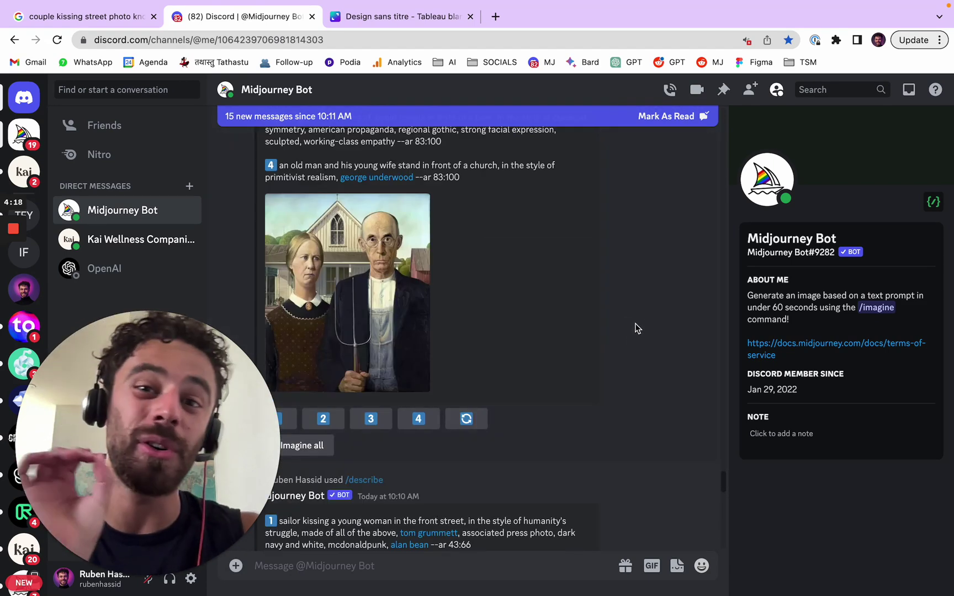
scroll(642, 331, up, 3)
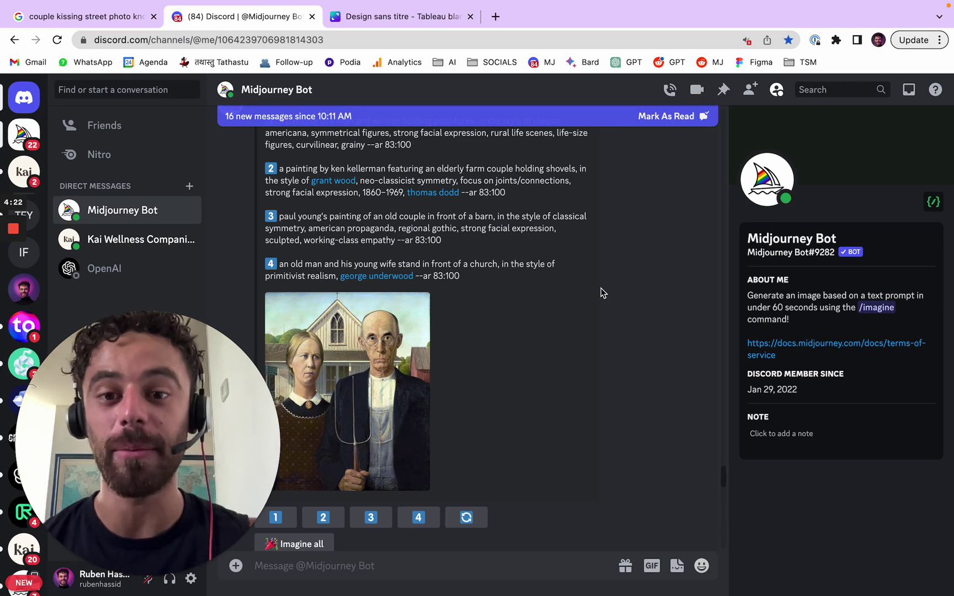
scroll(566, 346, up, 1)
scroll(567, 350, up, 2)
Browse the generated image grids and view the "black and white photo of two people hugging" grid enlarged.
scroll(642, 305, down, 20)
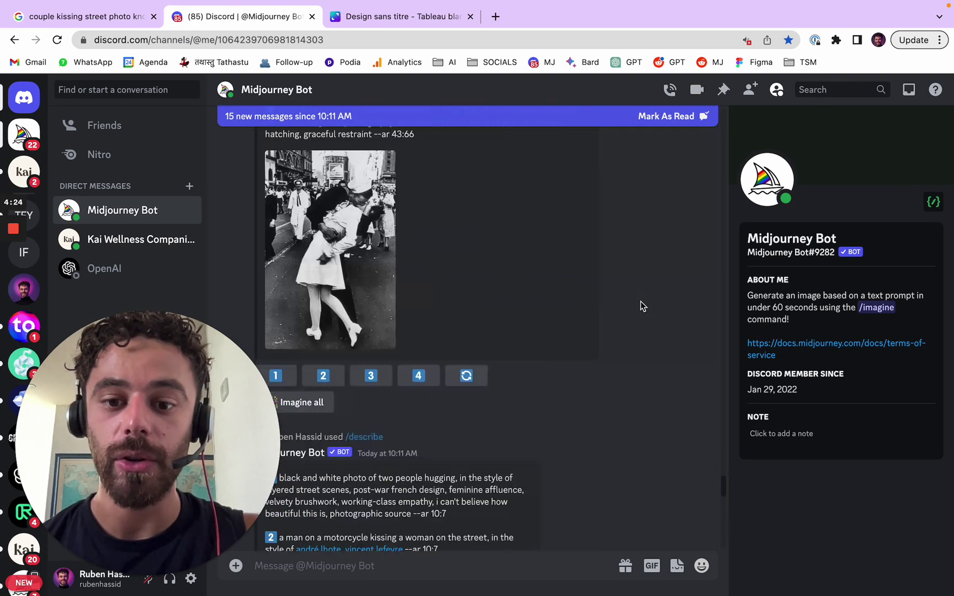
scroll(641, 305, down, 15)
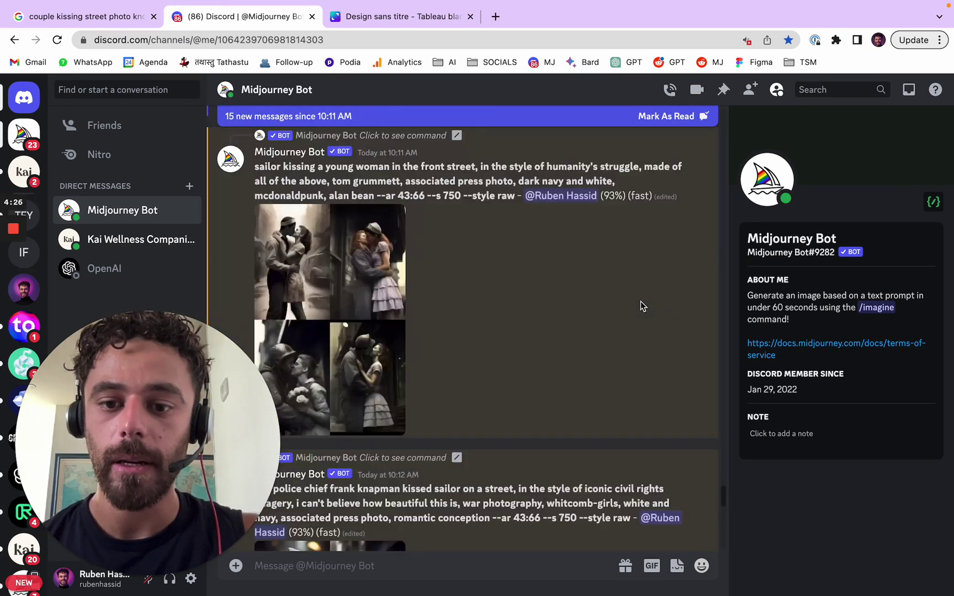
scroll(641, 305, down, 8)
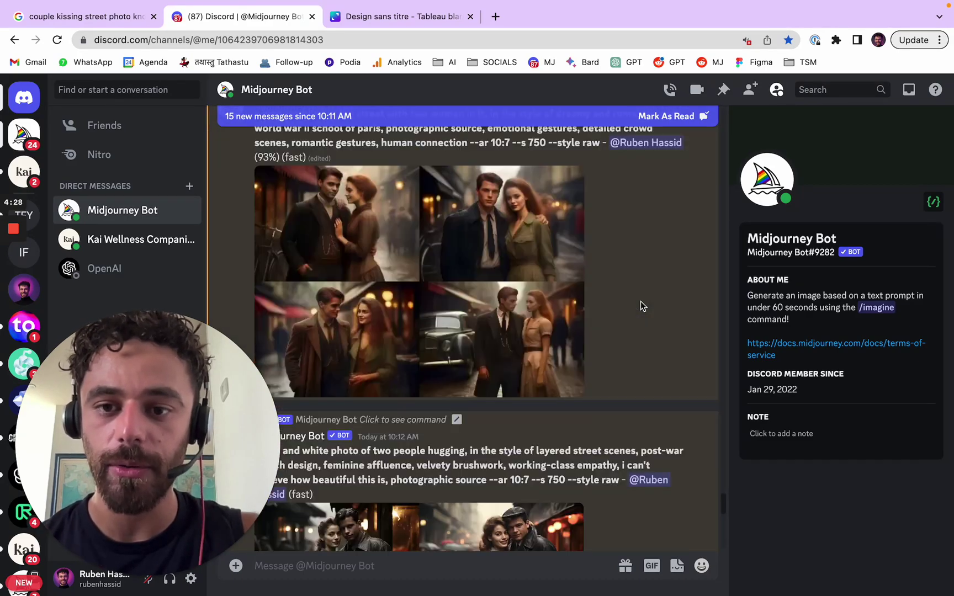
scroll(642, 305, up, 5)
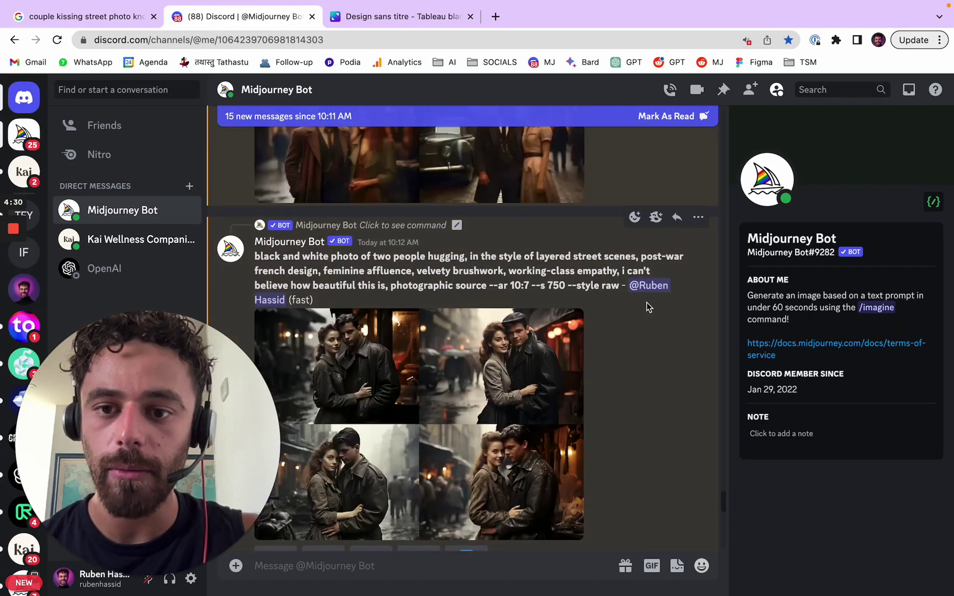
scroll(649, 308, down, 3)
click(524, 294)
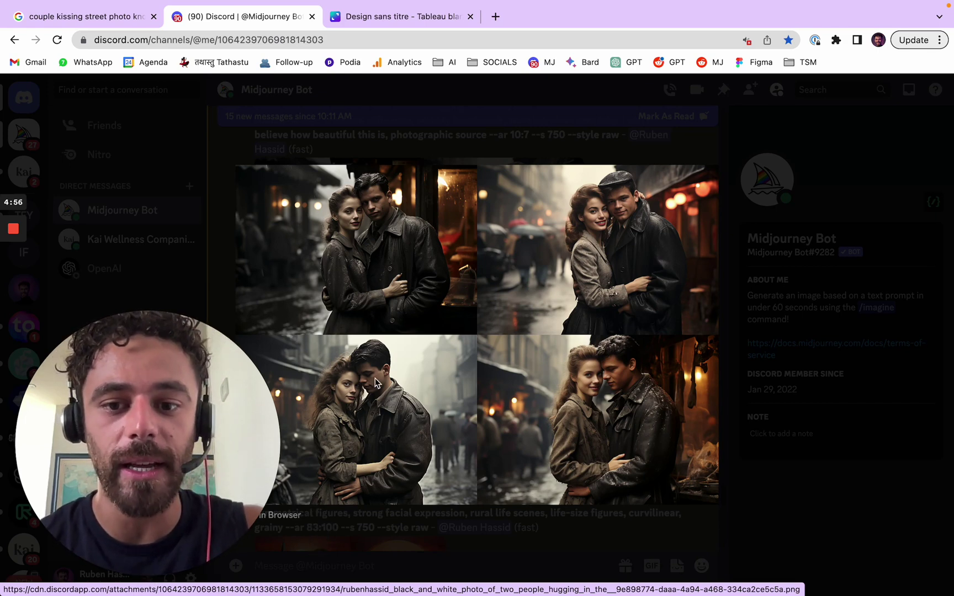
click(171, 288)
Open an enlarged view of the grid generated from the "a painting of a man and woman holding pitchforks" prompt.
scroll(433, 285, down, 5)
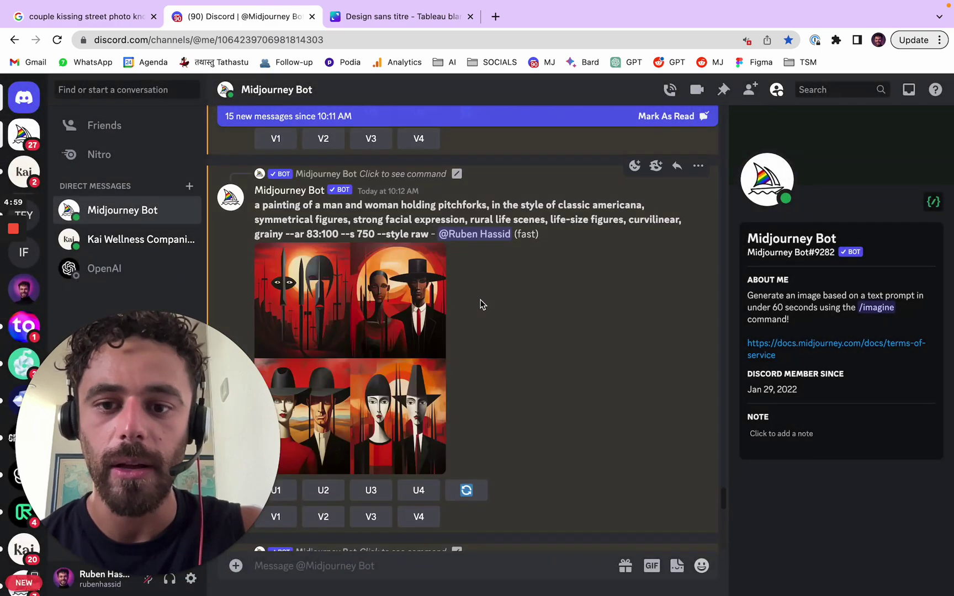
click(420, 316)
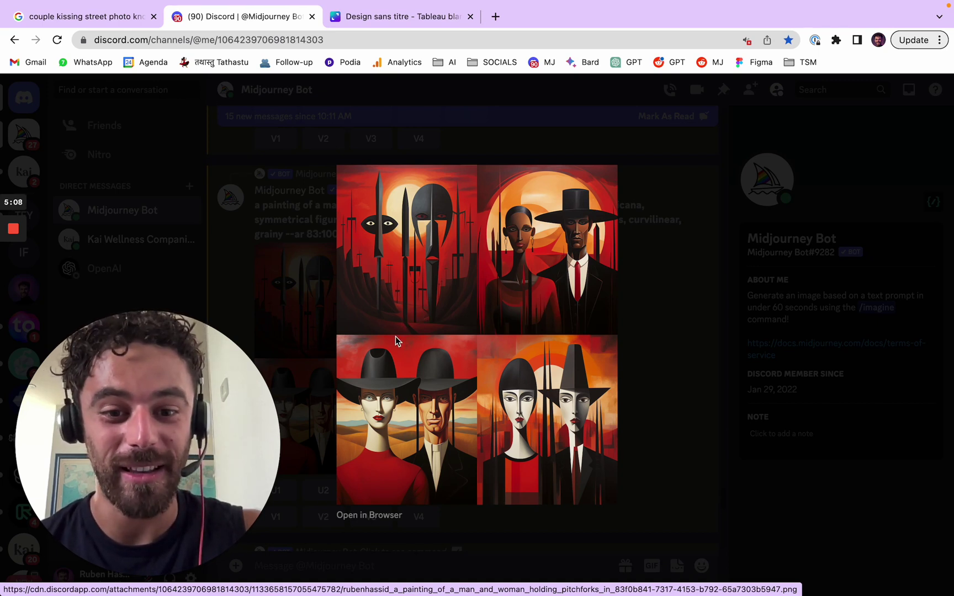
Upscale the first and third images of the pitchforks grid, and view that grid enlarged once more.
click(320, 325)
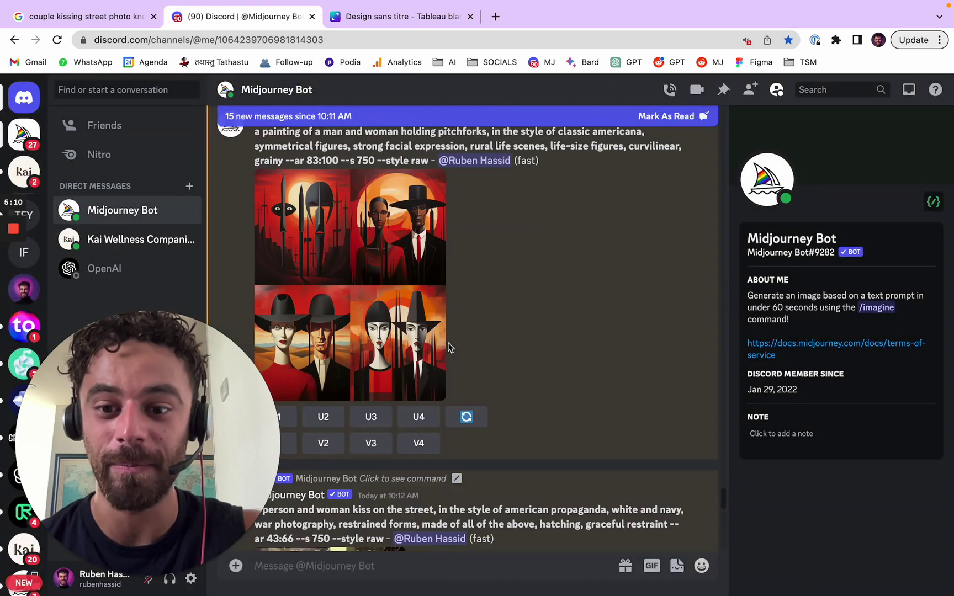
click(370, 416)
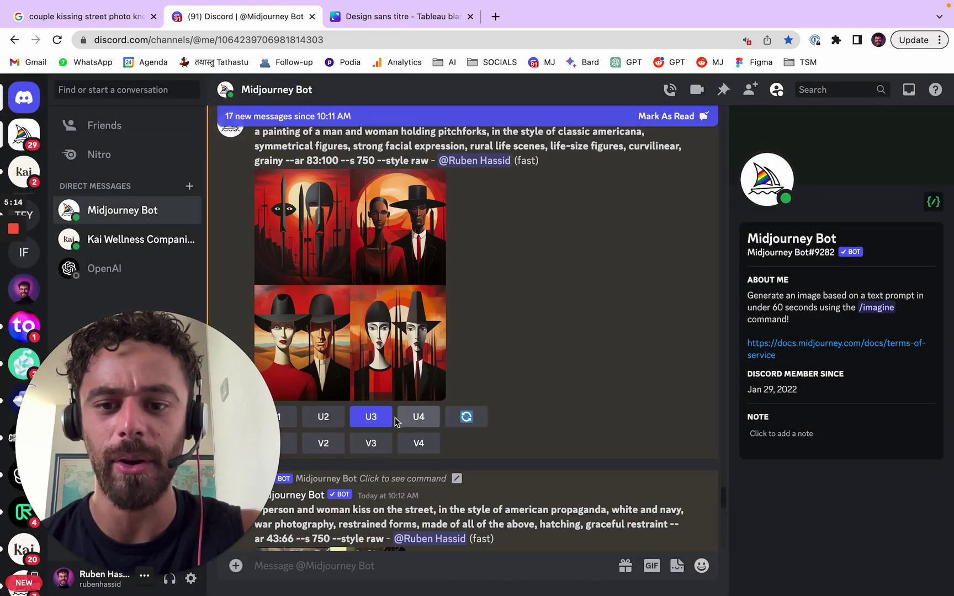
click(385, 272)
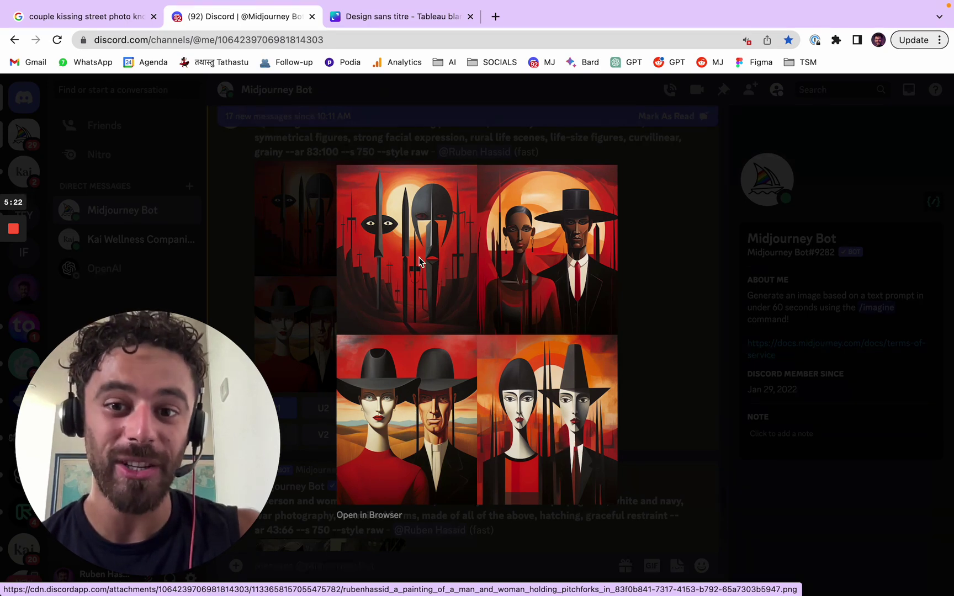
click(644, 313)
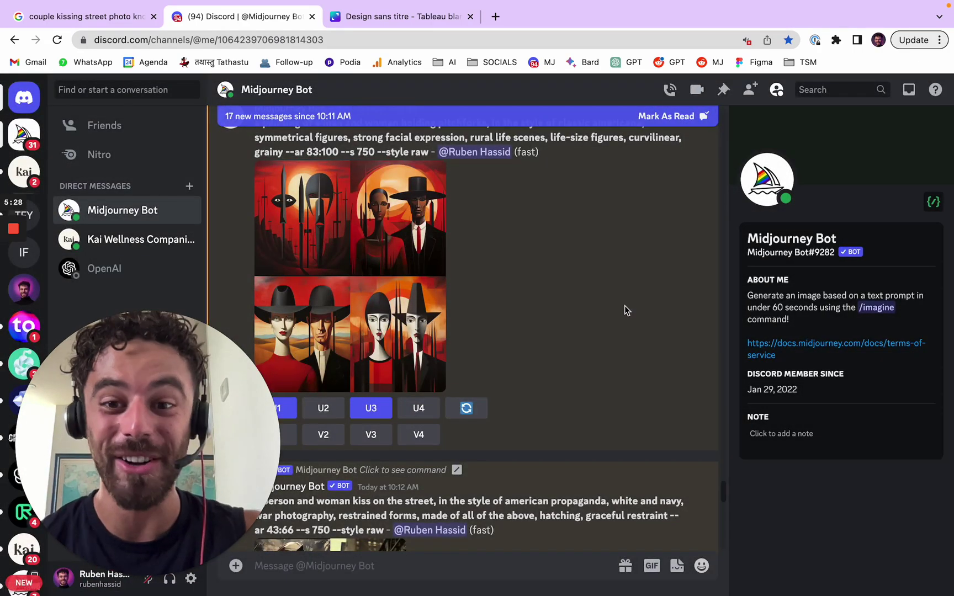
Open the grid from the "a person and woman kiss on the street" prompt in the browser at full size.
scroll(624, 308, down, 5)
scroll(626, 308, down, 5)
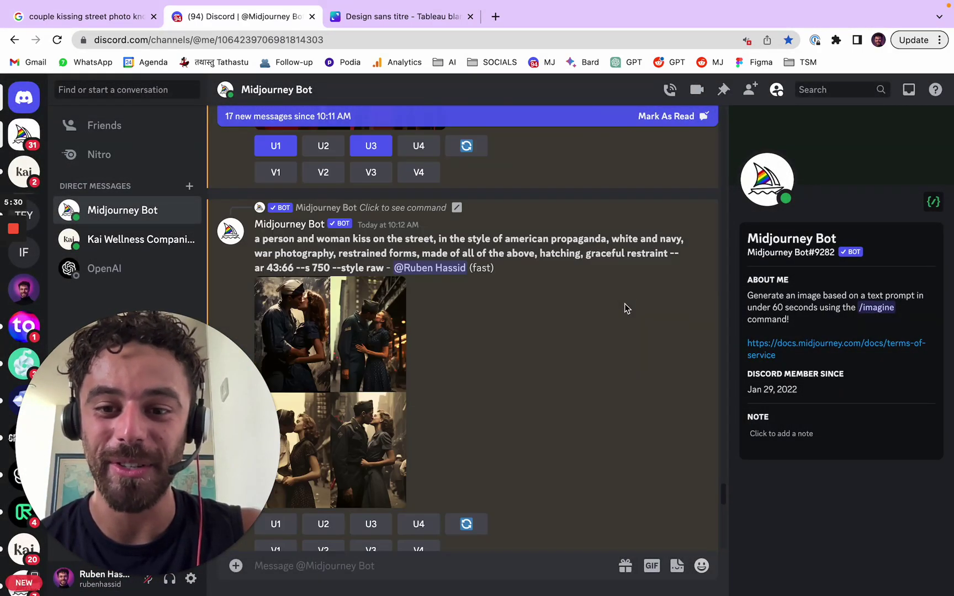
click(328, 325)
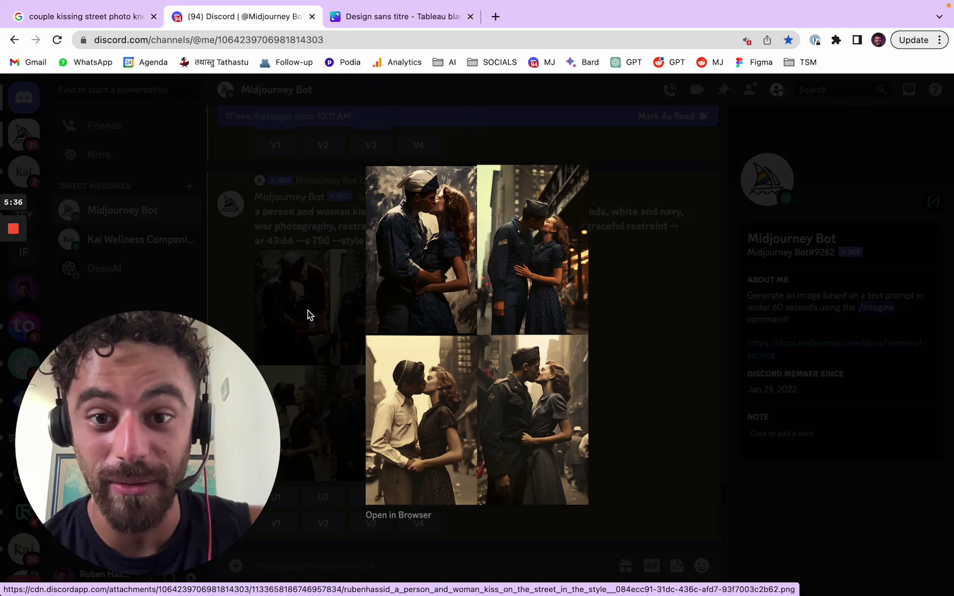
click(412, 514)
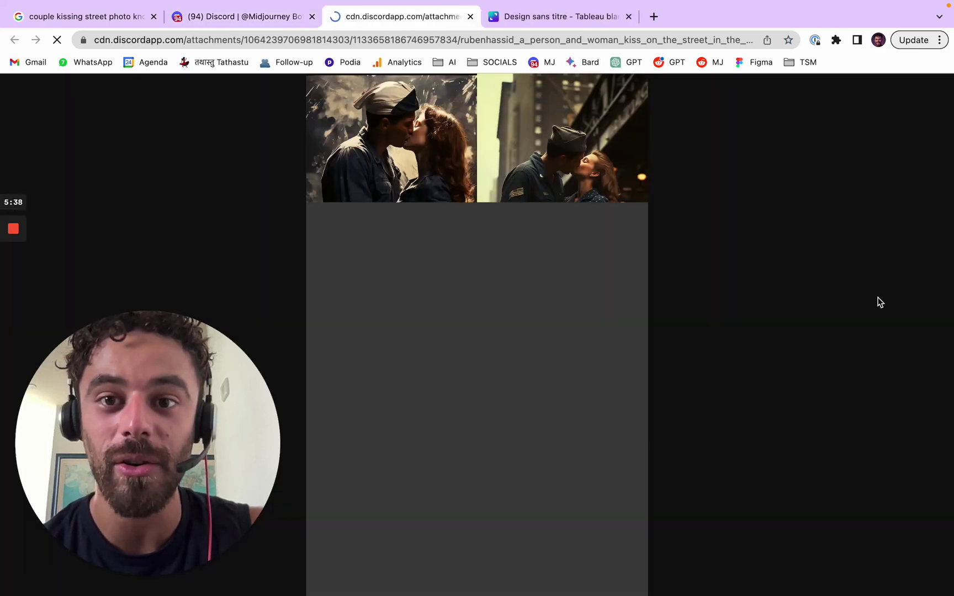
Examine the upper two kissing couples of the grid at full zoom, checking faces, hands and clothing.
click(413, 157)
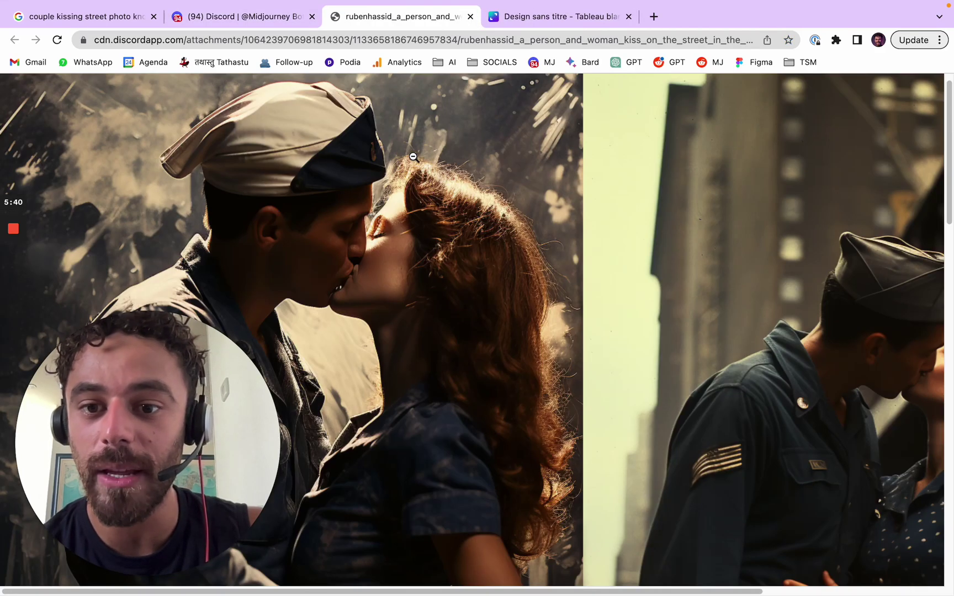
click(413, 157)
click(580, 203)
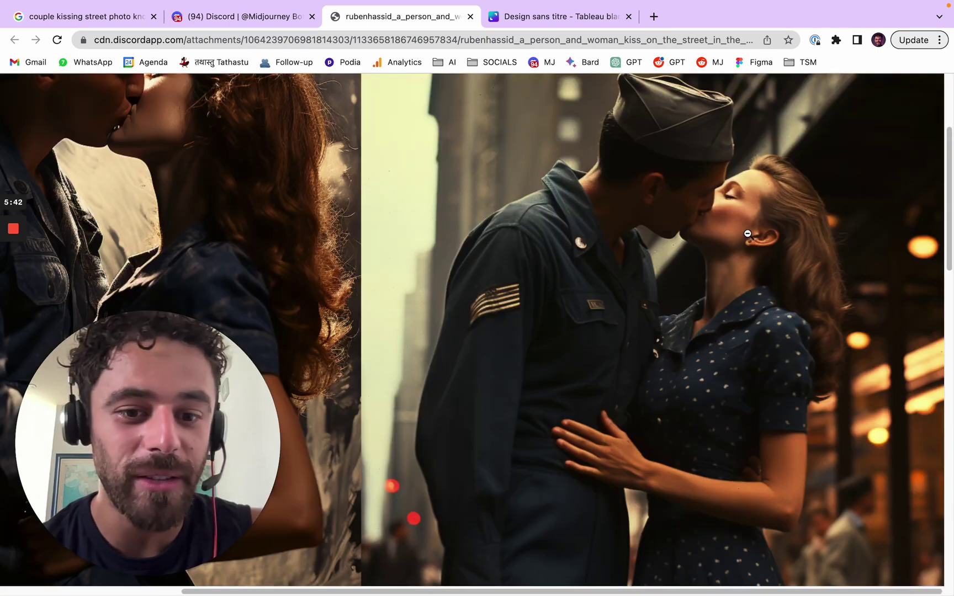
scroll(746, 248, down, 4)
scroll(584, 327, up, 3)
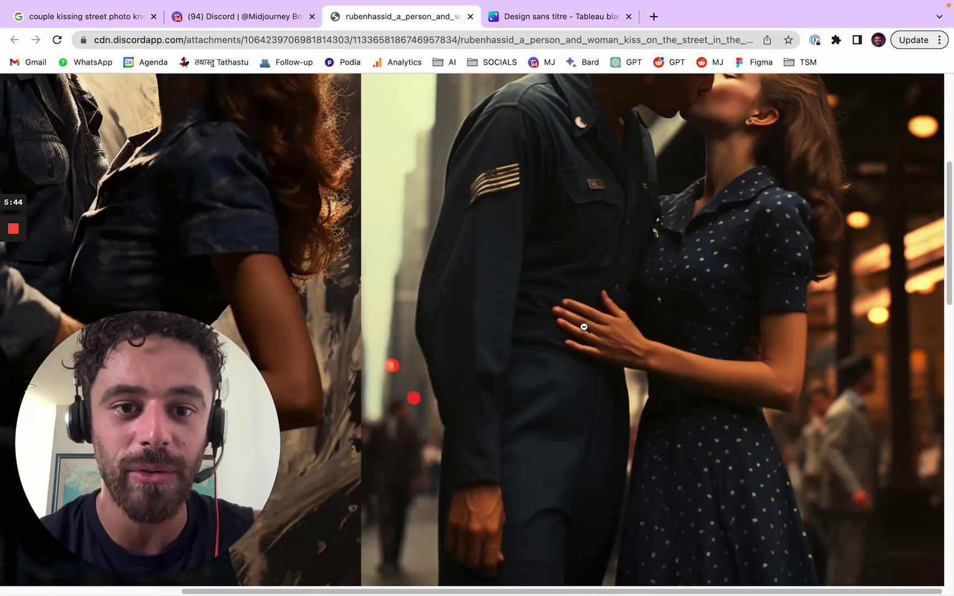
scroll(681, 393, up, 3)
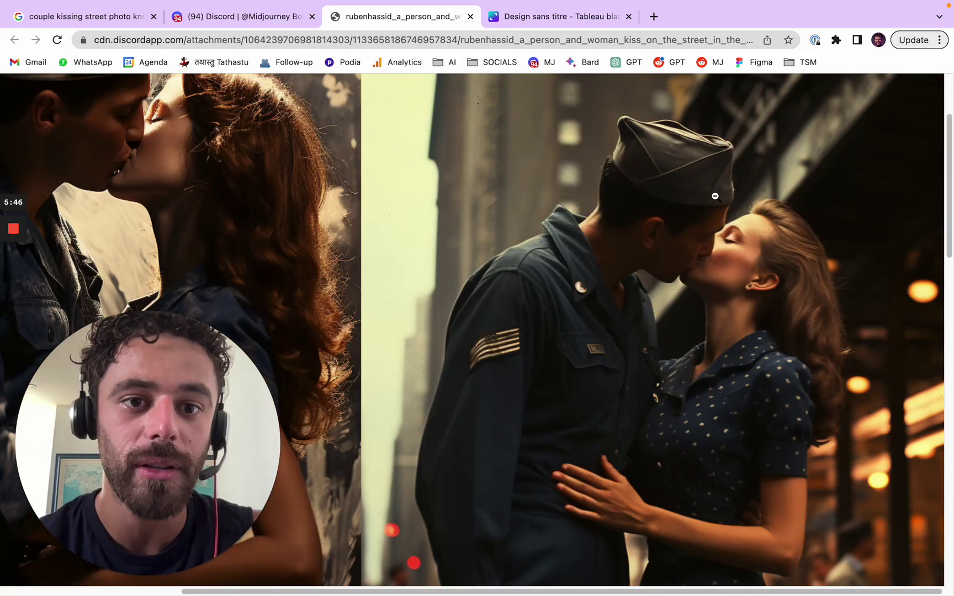
Inspect the uniformed soldier and woman in the fourth kissing image up close, including her hand, and close the full-size grid.
click(574, 248)
click(610, 421)
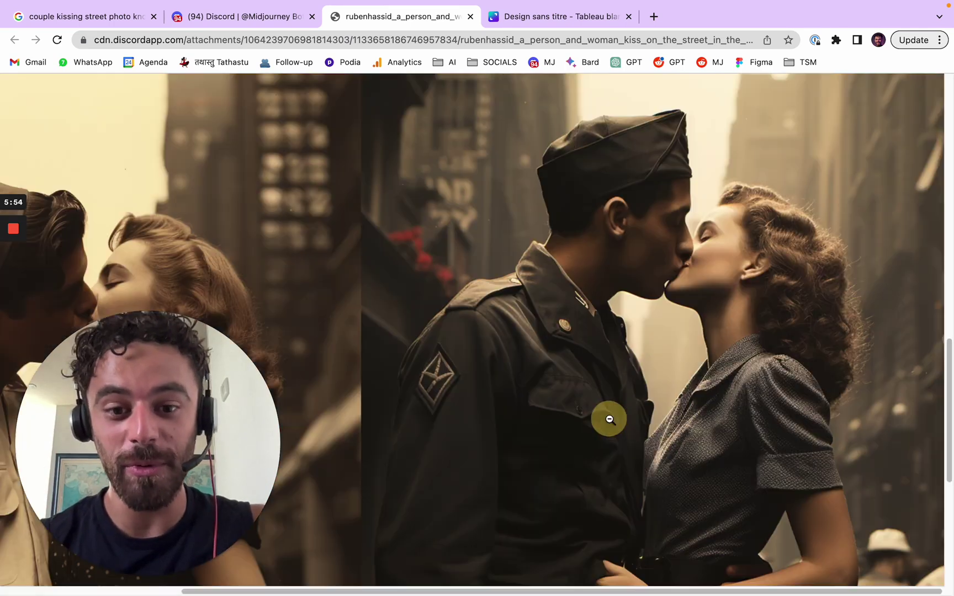
scroll(800, 325, down, 5)
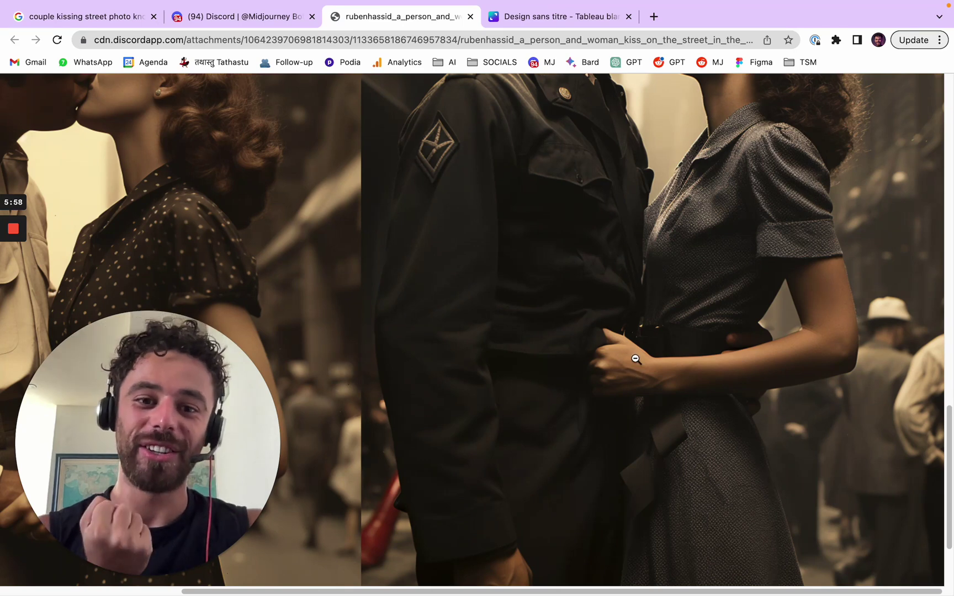
click(635, 364)
click(574, 482)
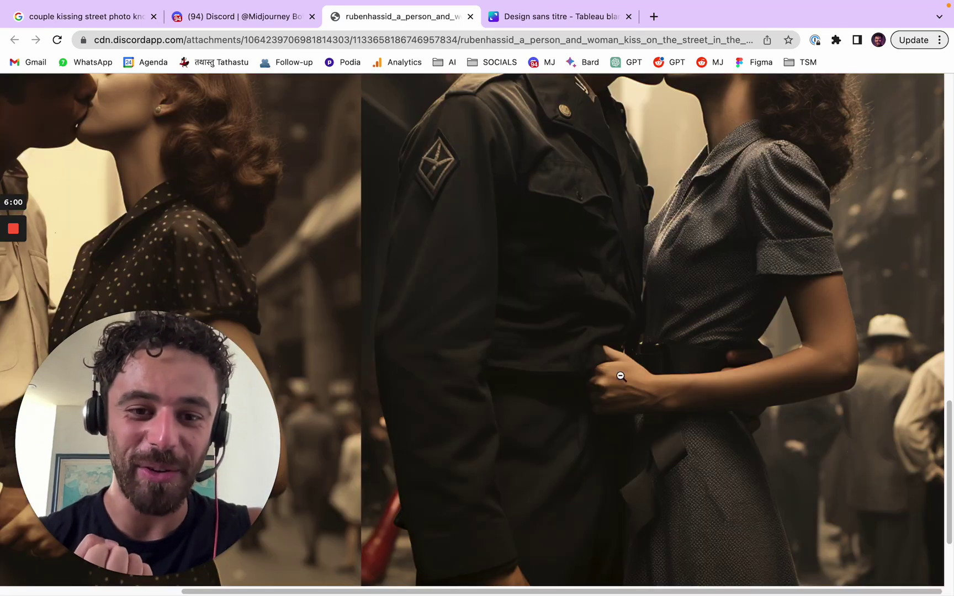
scroll(606, 398, down, 3)
click(624, 379)
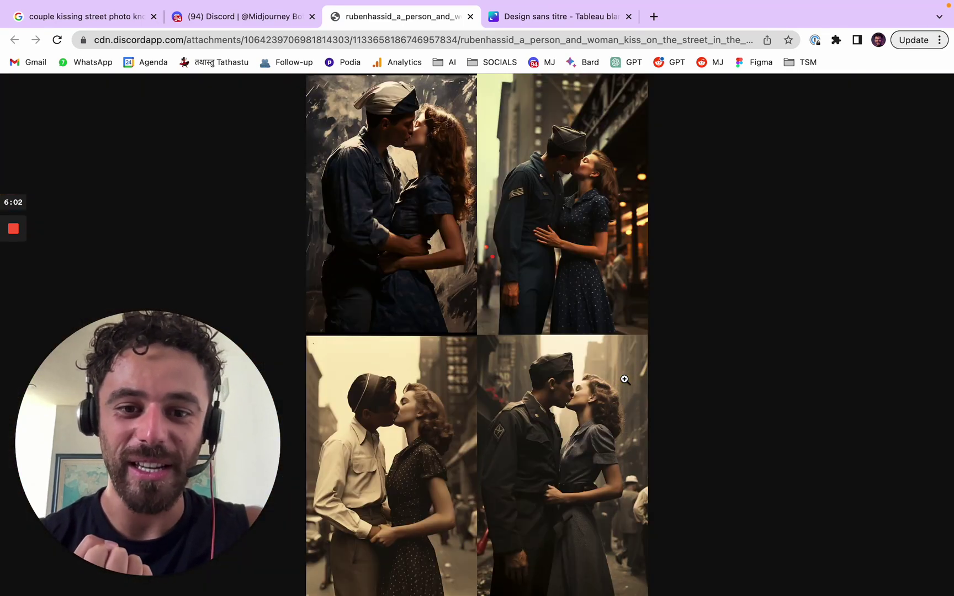
click(590, 438)
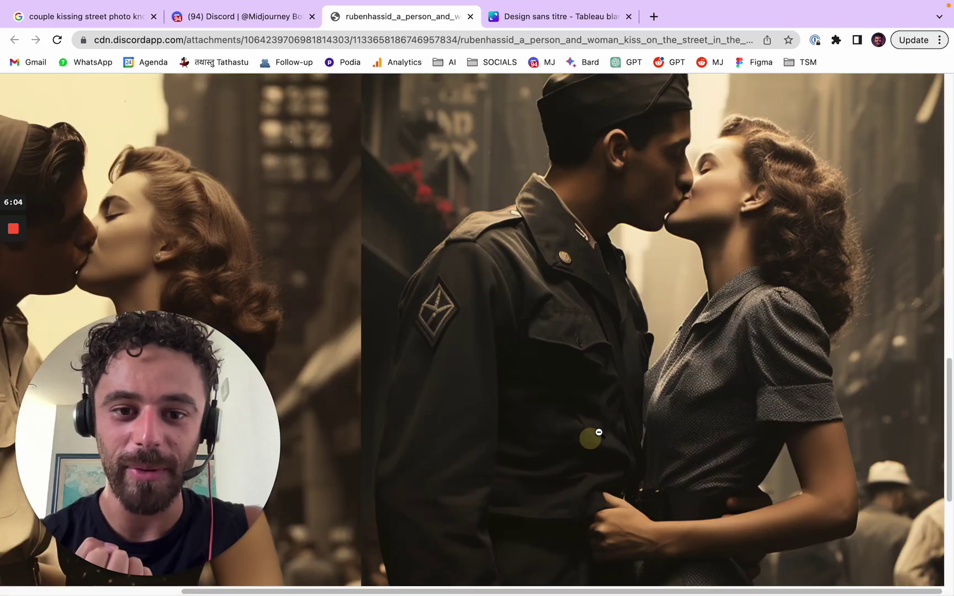
click(639, 353)
click(471, 17)
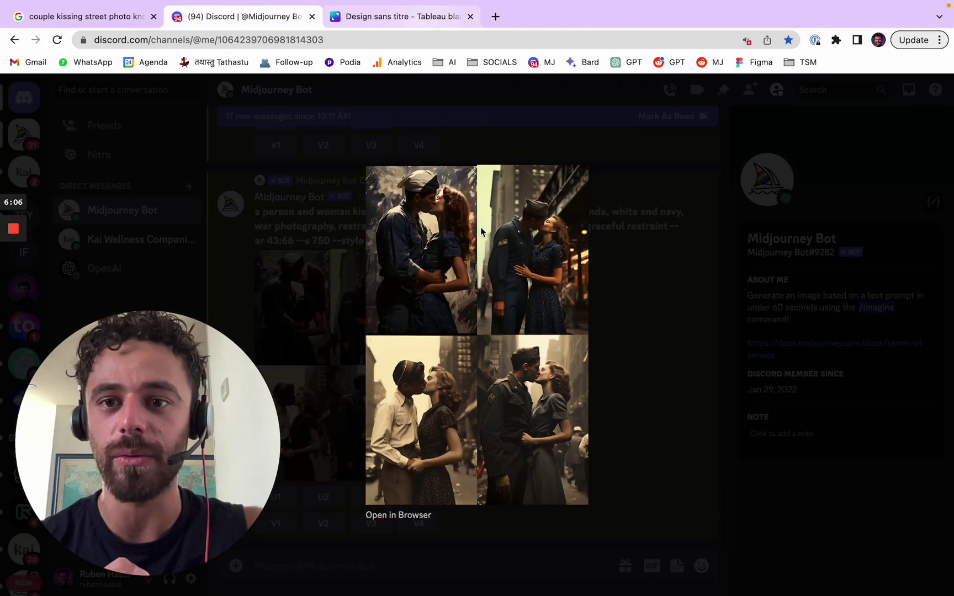
Upscale the fourth image of the "a person and woman kiss on the street" grid.
click(359, 298)
scroll(386, 331, down, 2)
click(418, 402)
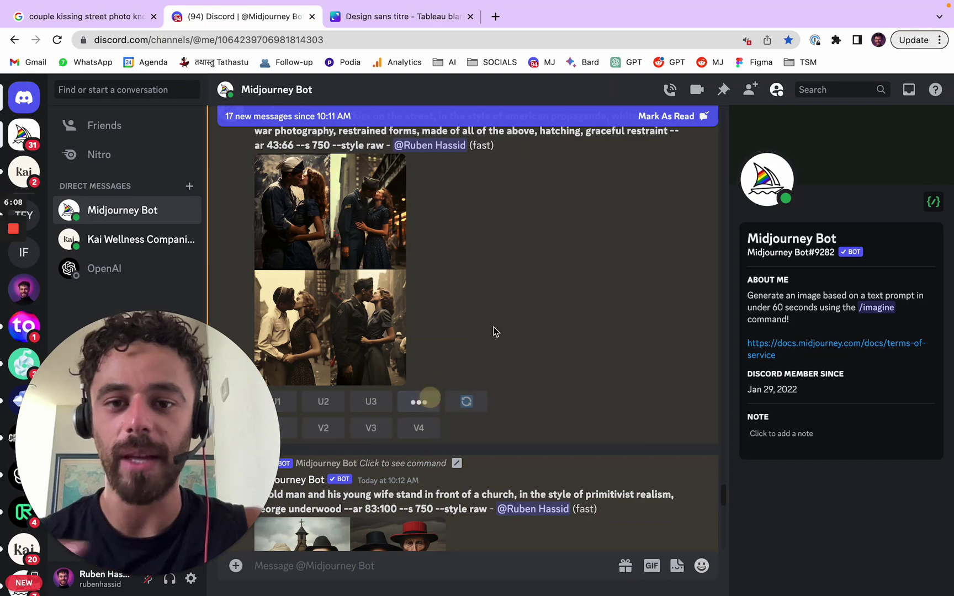
Open the grid from the "an old man and his young wife stand in front of a church" prompt in the browser at full size.
scroll(528, 301, down, 5)
scroll(530, 301, up, 10)
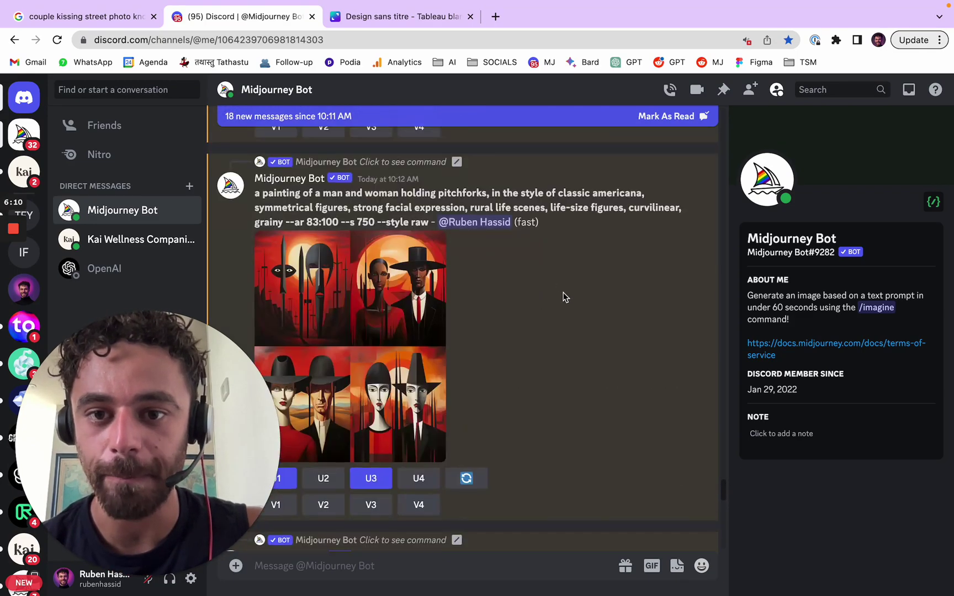
scroll(585, 291, down, 5)
scroll(586, 292, down, 8)
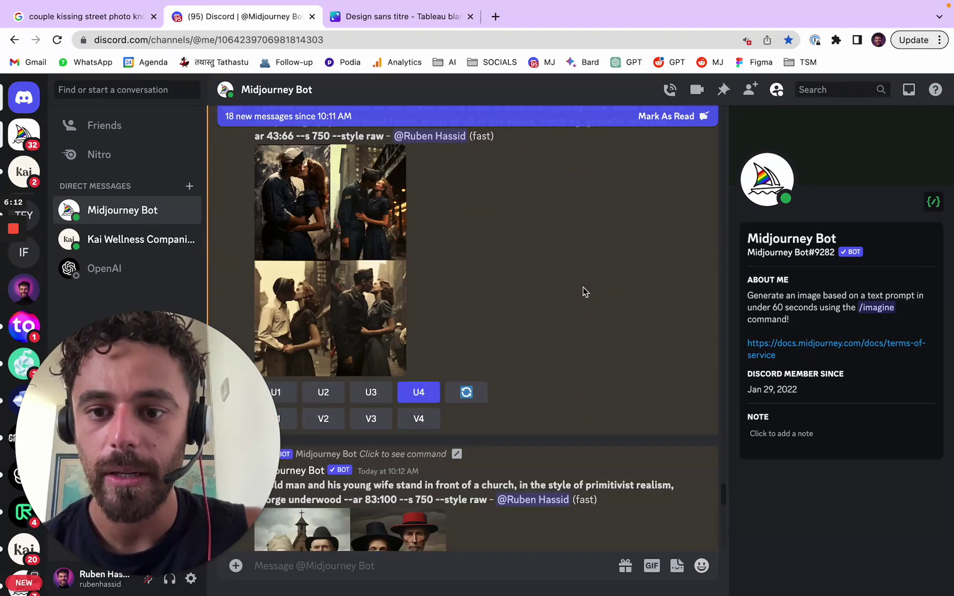
click(418, 313)
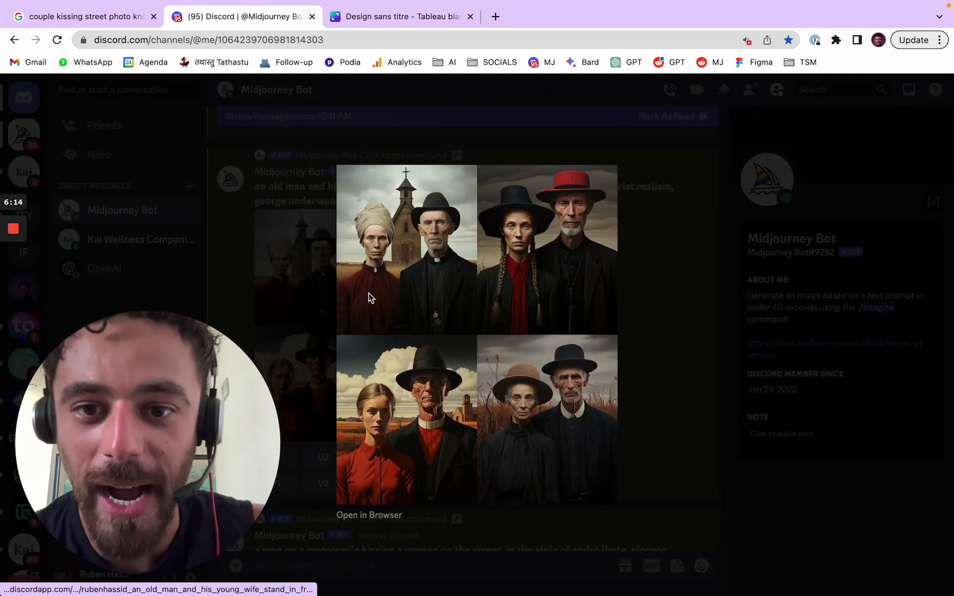
click(367, 516)
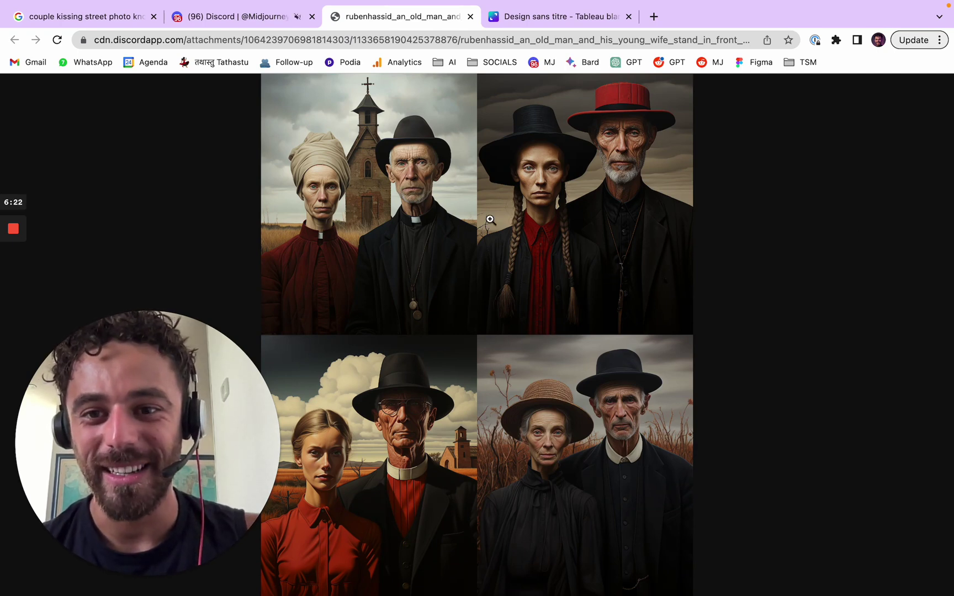
Examine the first image of the grid, the couple in front of the church, at full zoom.
click(356, 162)
scroll(366, 196, up, 2)
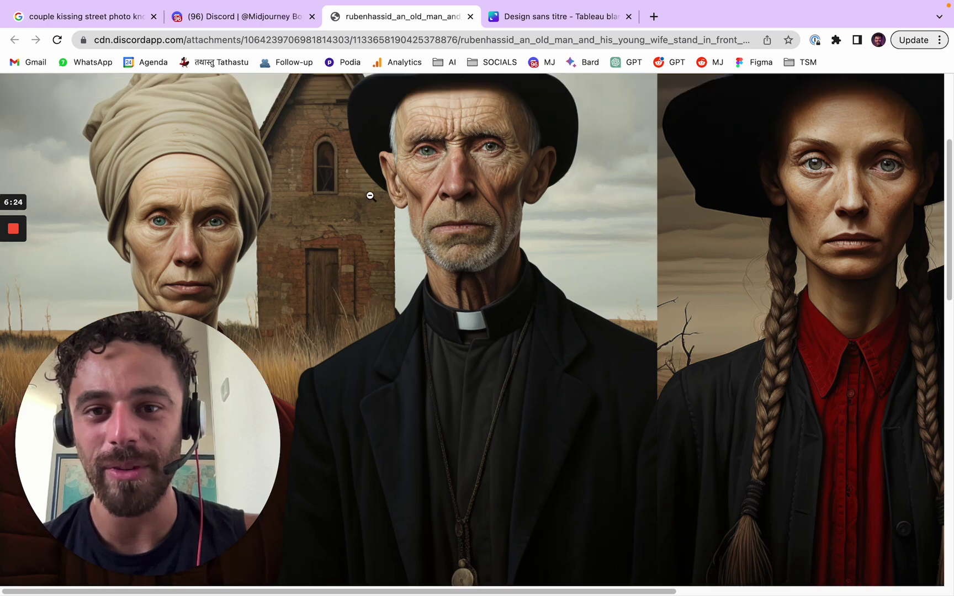
click(362, 209)
click(450, 155)
click(374, 161)
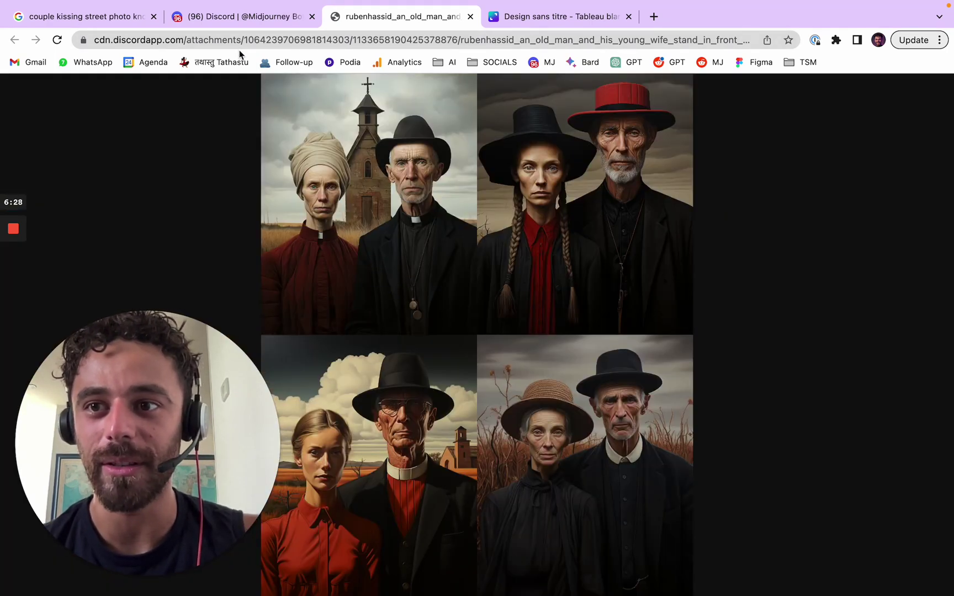
Return to the "most famous photo in the world" image results on Google and view the original American Gothic painting for comparison.
click(83, 17)
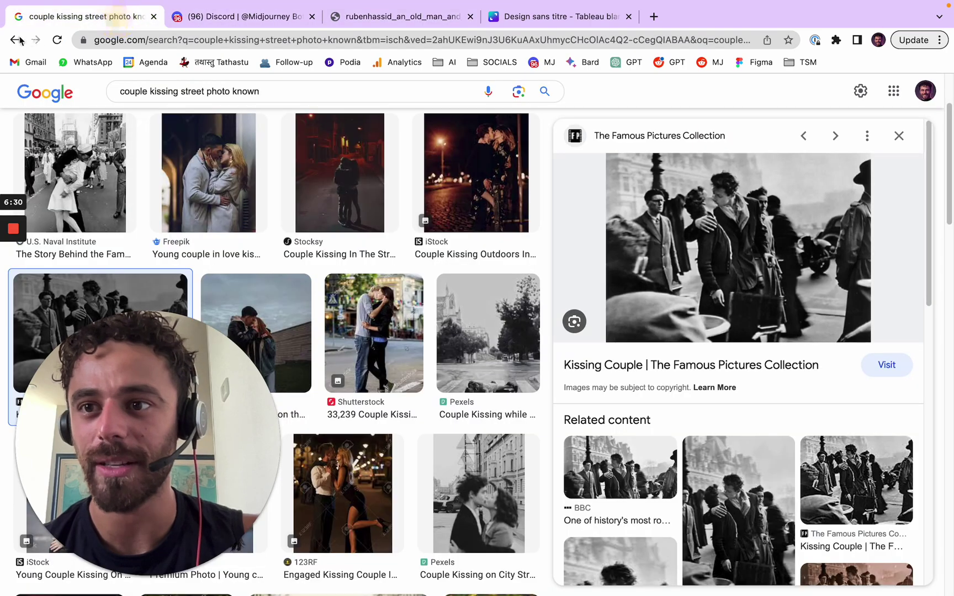
click(15, 41)
click(15, 41)
click(15, 41)
click(16, 41)
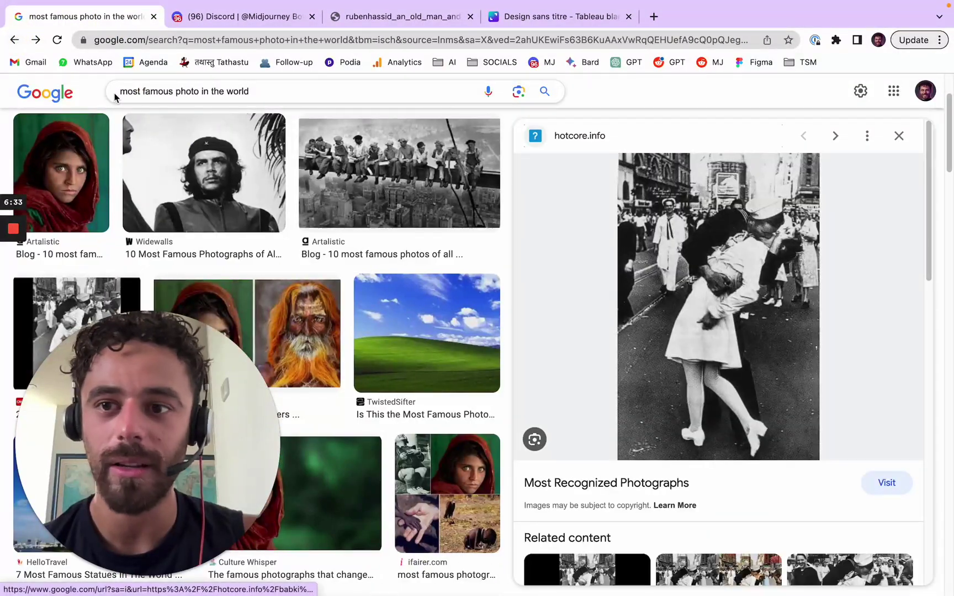
click(899, 136)
scroll(834, 324, down, 4)
click(862, 425)
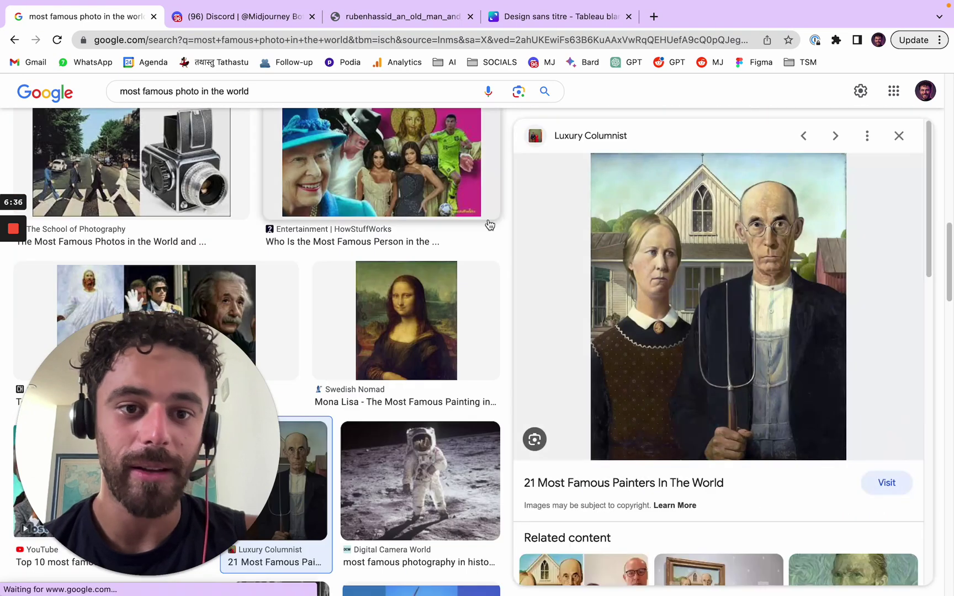
Switch back to the full-size church grid and inspect the second image, the couple with the black and red hats.
click(391, 16)
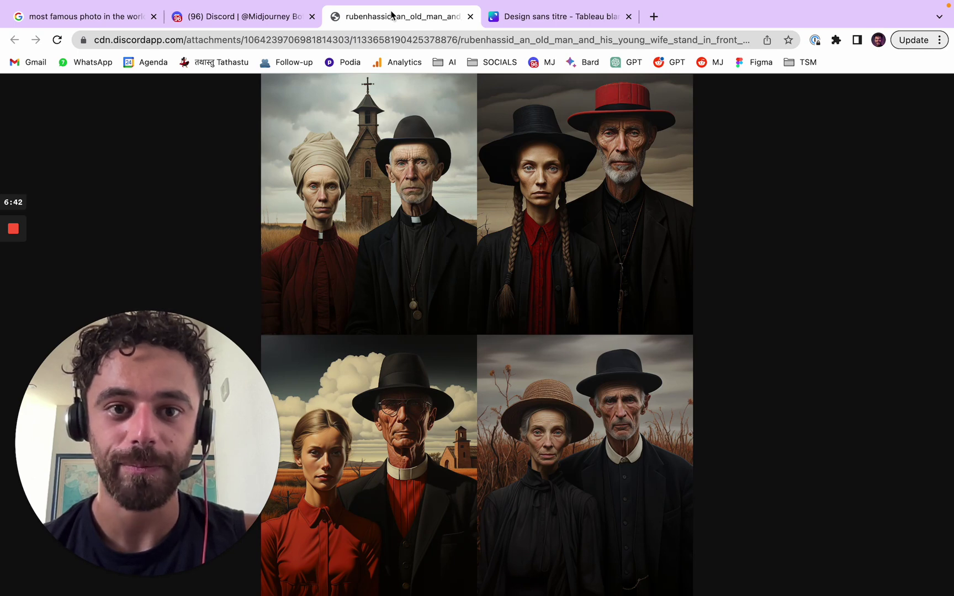
click(663, 154)
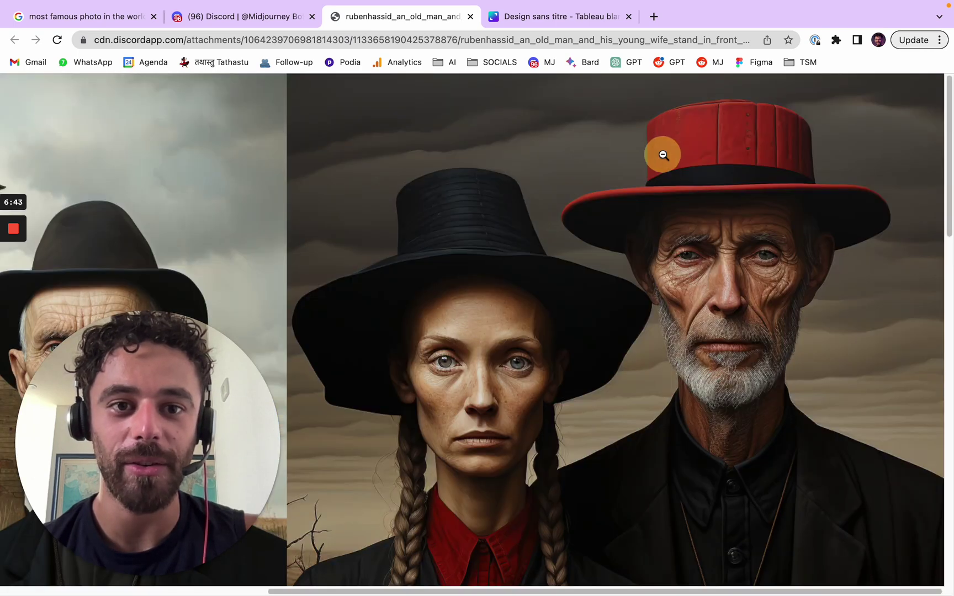
click(609, 251)
Back in Discord, view the old man and young wife grid enlarged and upscale its second image.
click(221, 17)
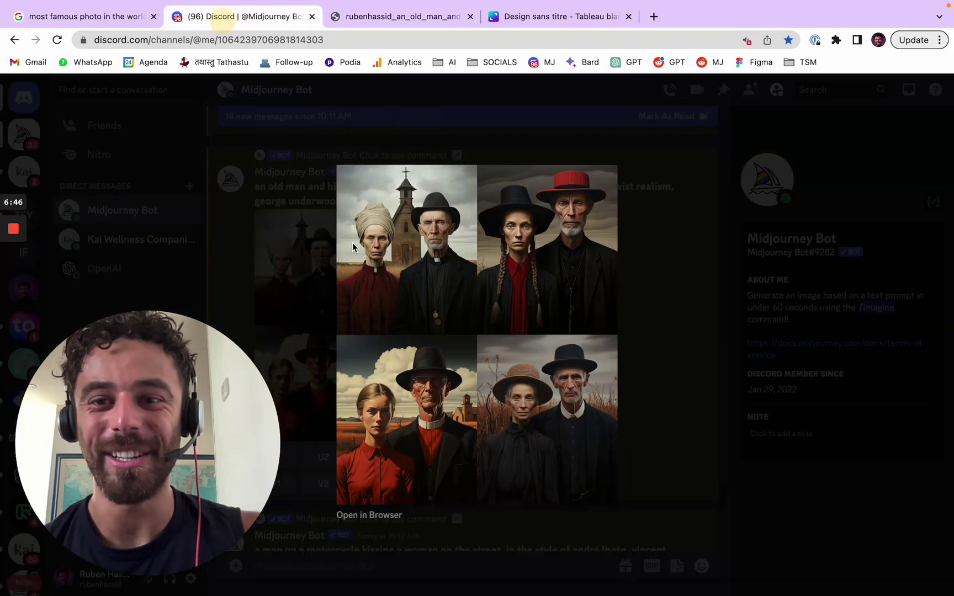
key(Escape)
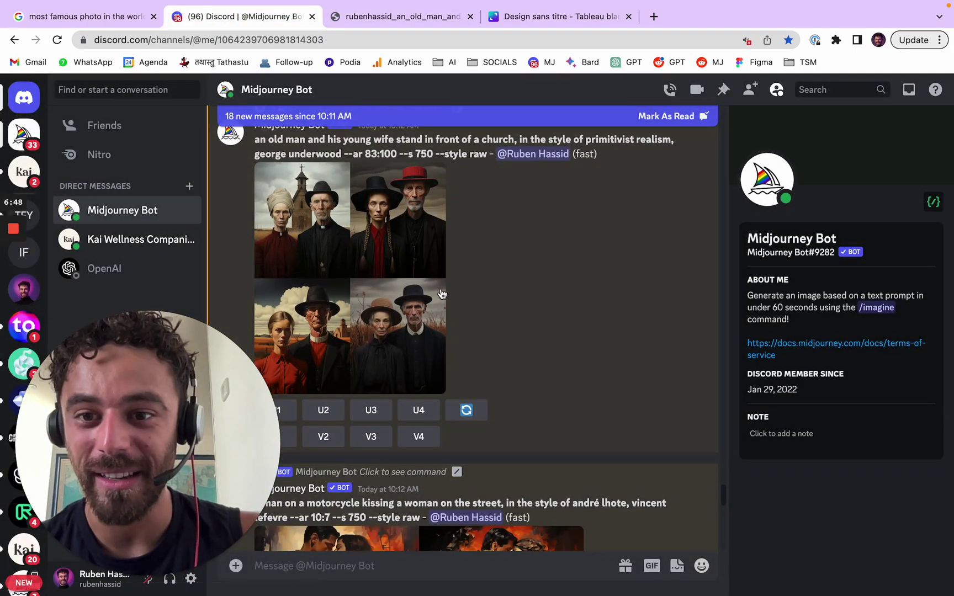
scroll(442, 294, down, 2)
scroll(406, 278, up, 3)
scroll(370, 339, down, 2)
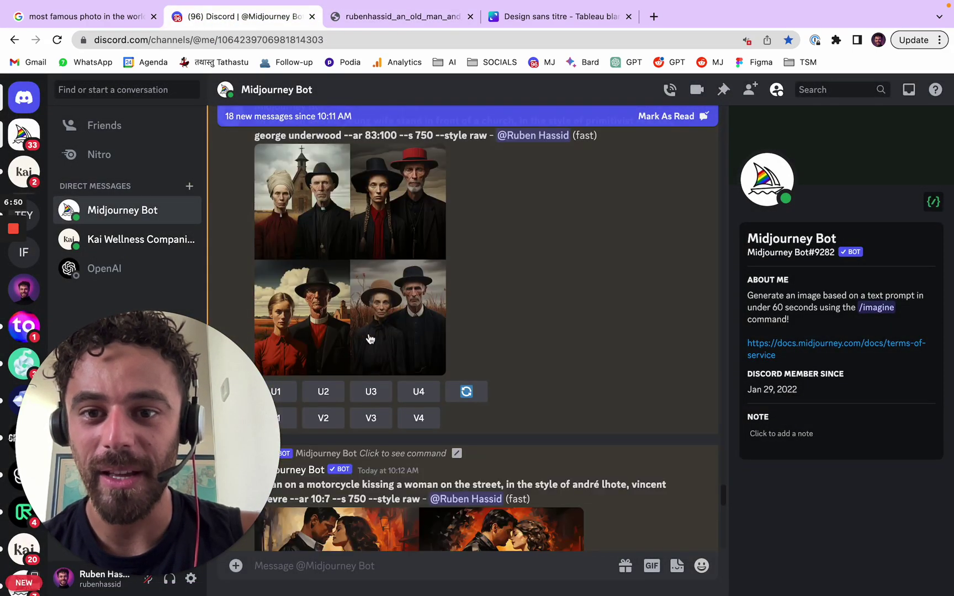
click(413, 225)
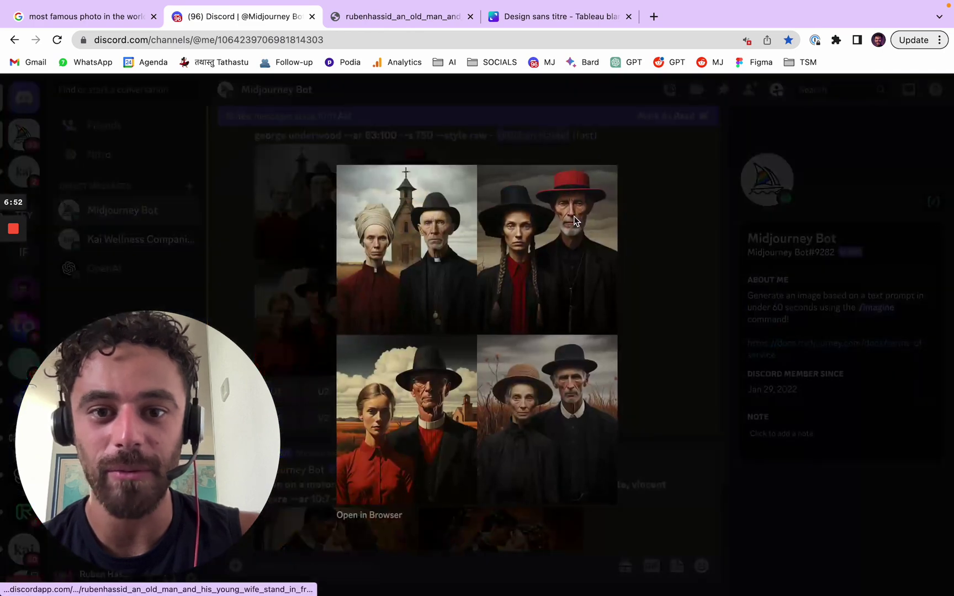
click(649, 273)
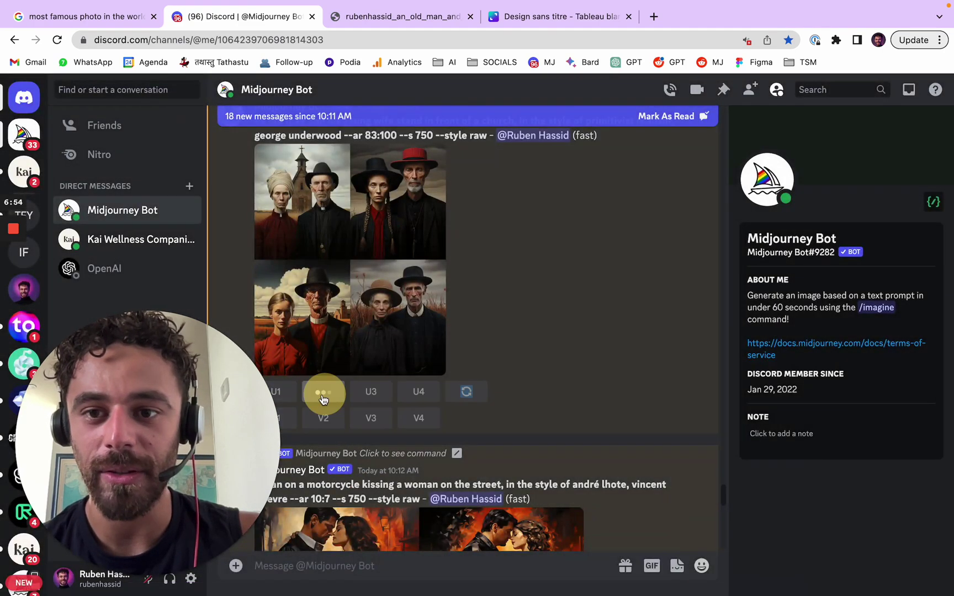
click(316, 392)
scroll(549, 309, down, 5)
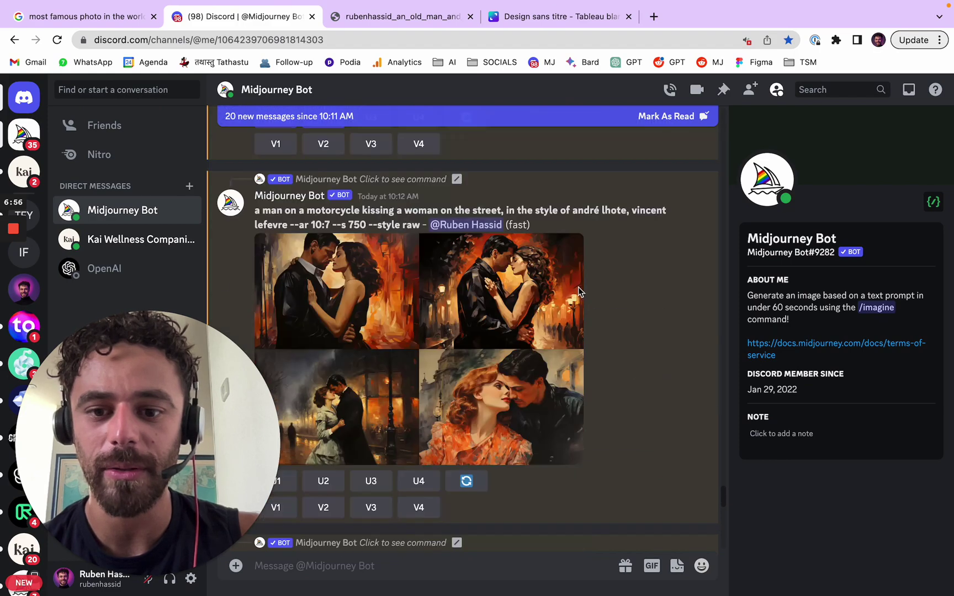
View the motorcycle kissing couple grid enlarged, then open the black-and-white young girl grid at full size in the browser.
click(478, 320)
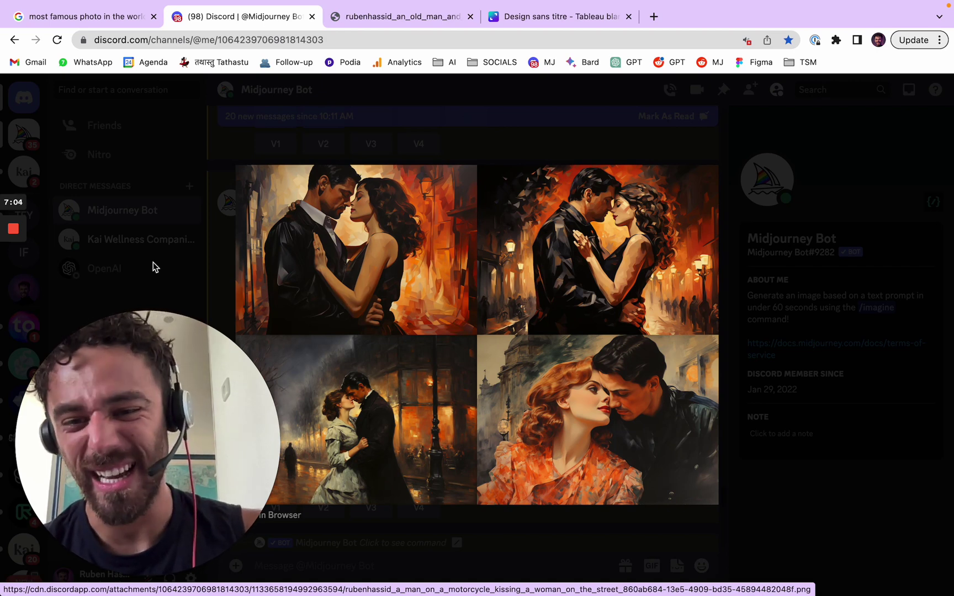
click(230, 223)
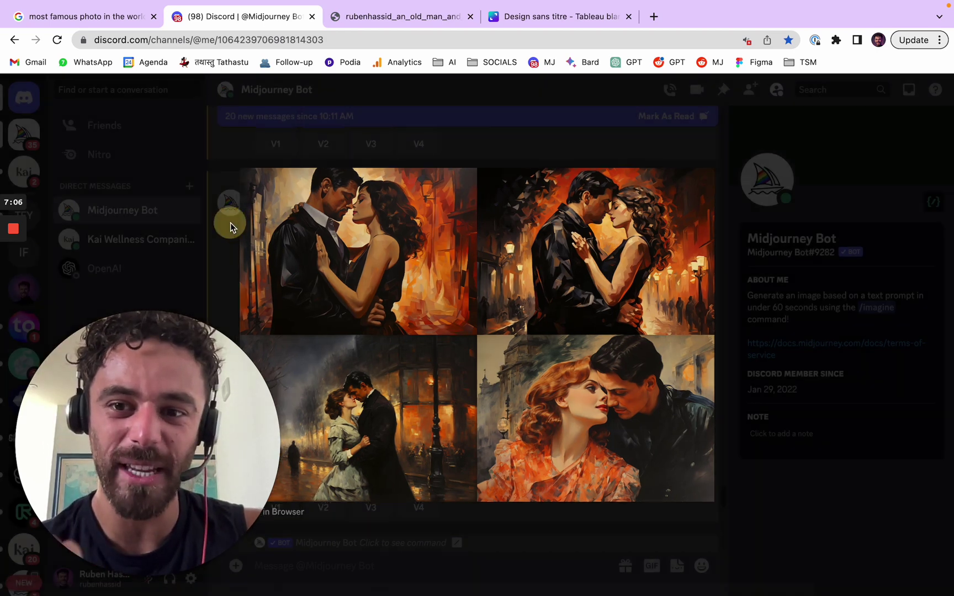
scroll(503, 331, down, 10)
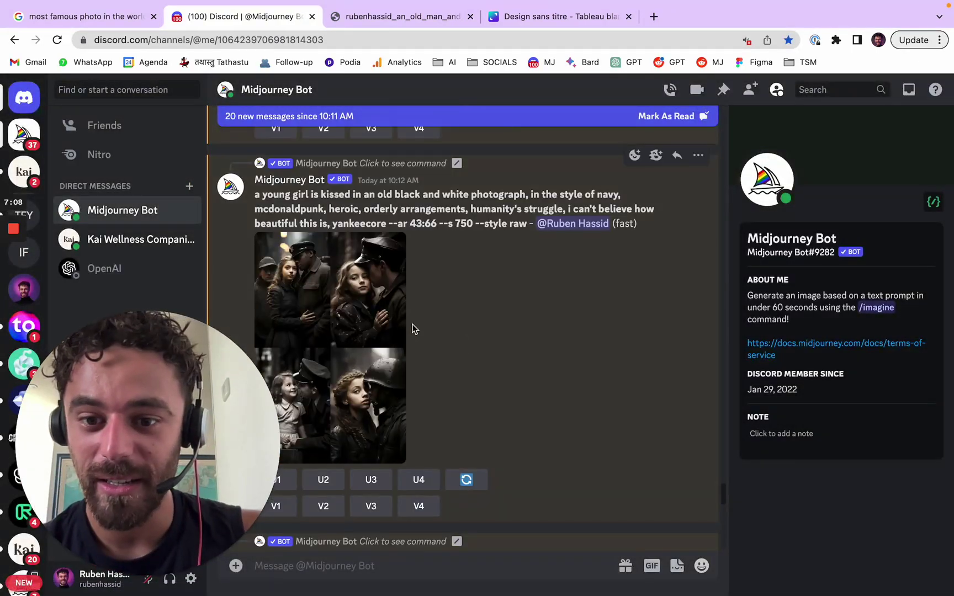
click(343, 311)
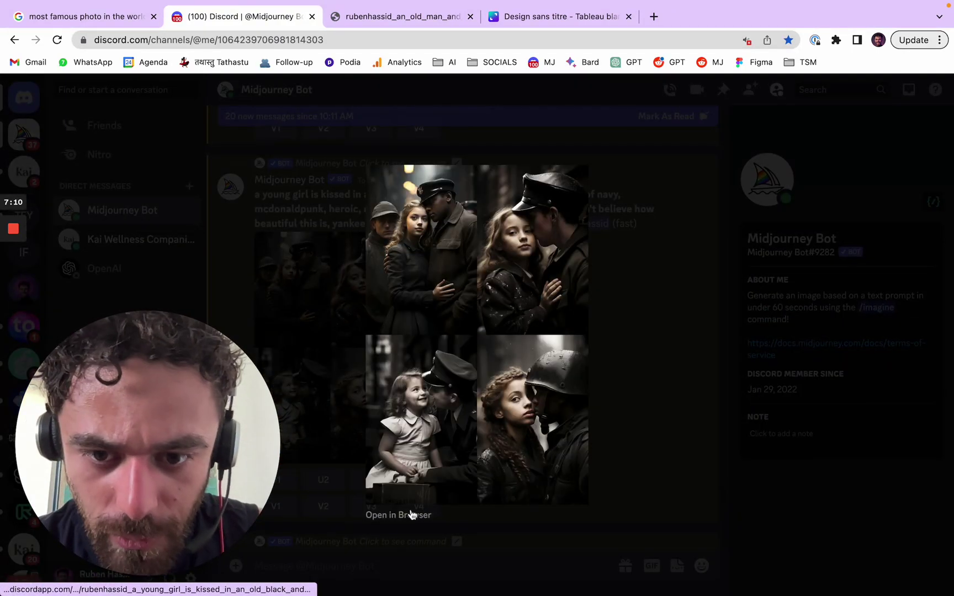
click(411, 514)
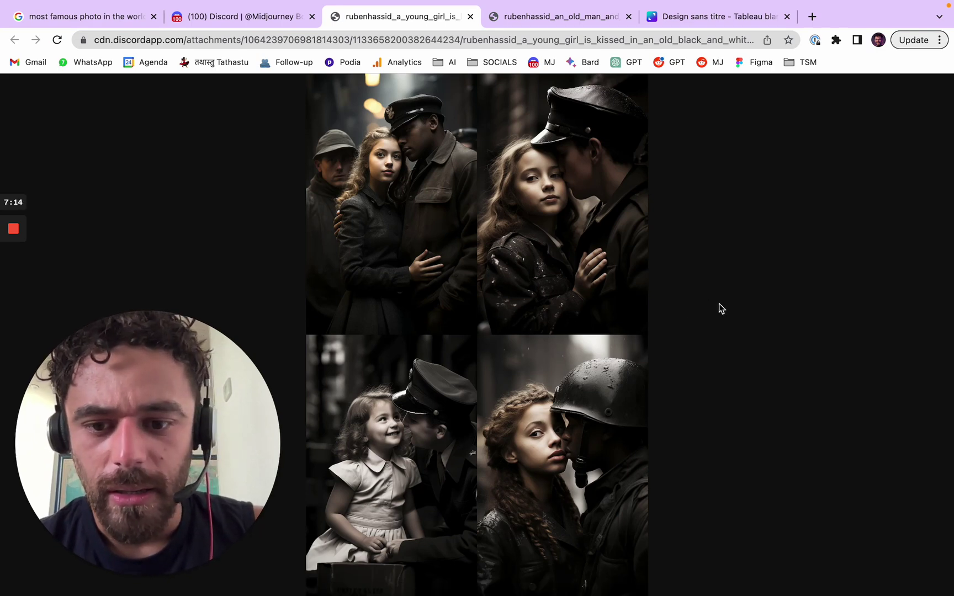
Inspect the third image of the young girl grid, the smiling child with the officer, at full zoom.
click(411, 420)
scroll(381, 397, down, 3)
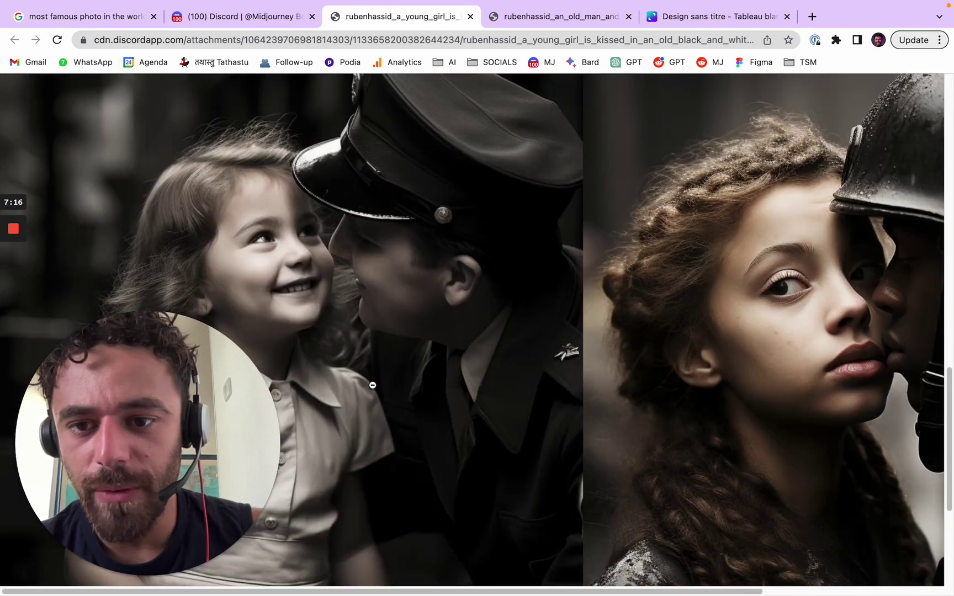
click(366, 310)
click(350, 420)
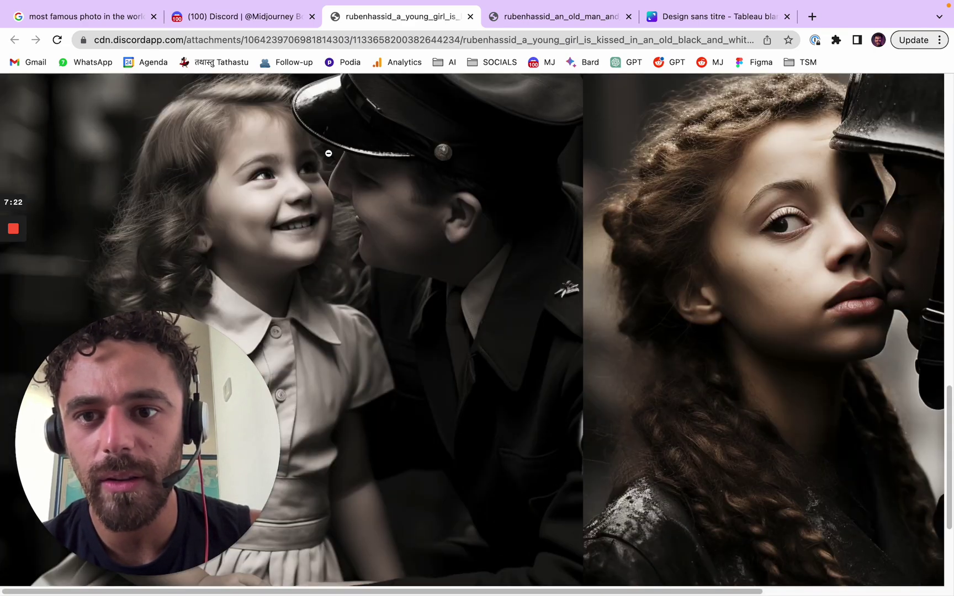
click(522, 123)
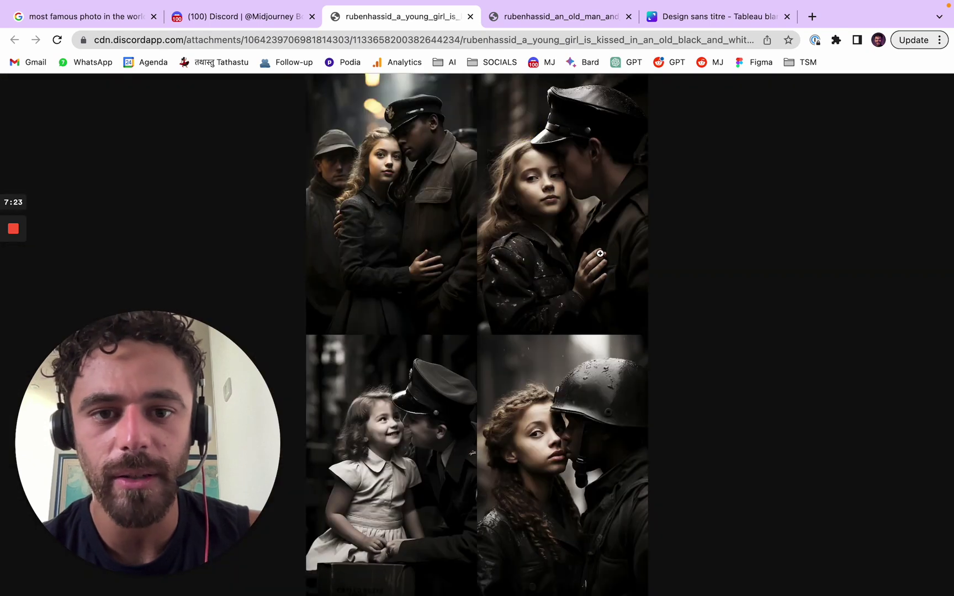
Inspect the fourth and second images of the young girl grid up close and close the full-size view.
click(601, 411)
click(749, 356)
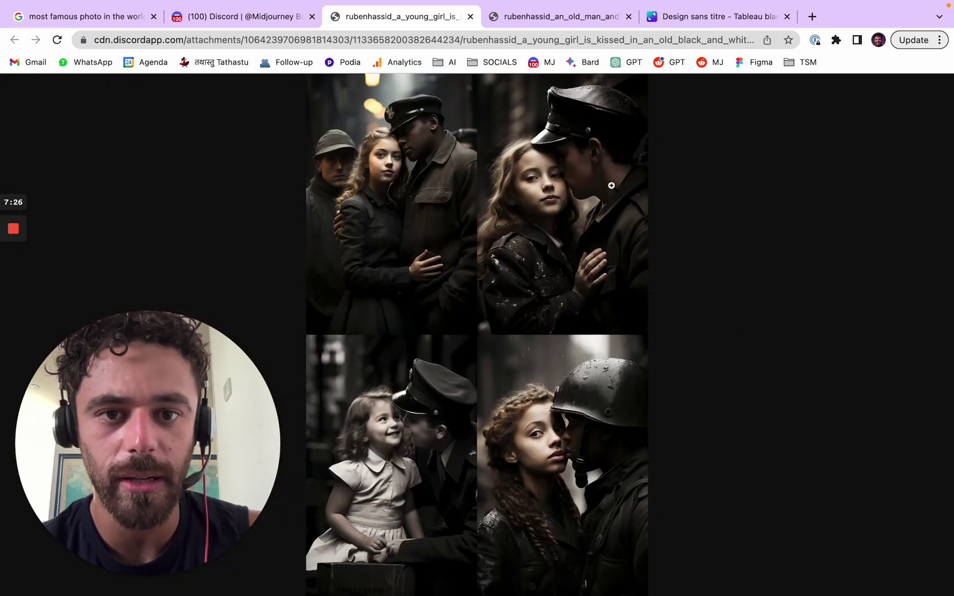
click(593, 158)
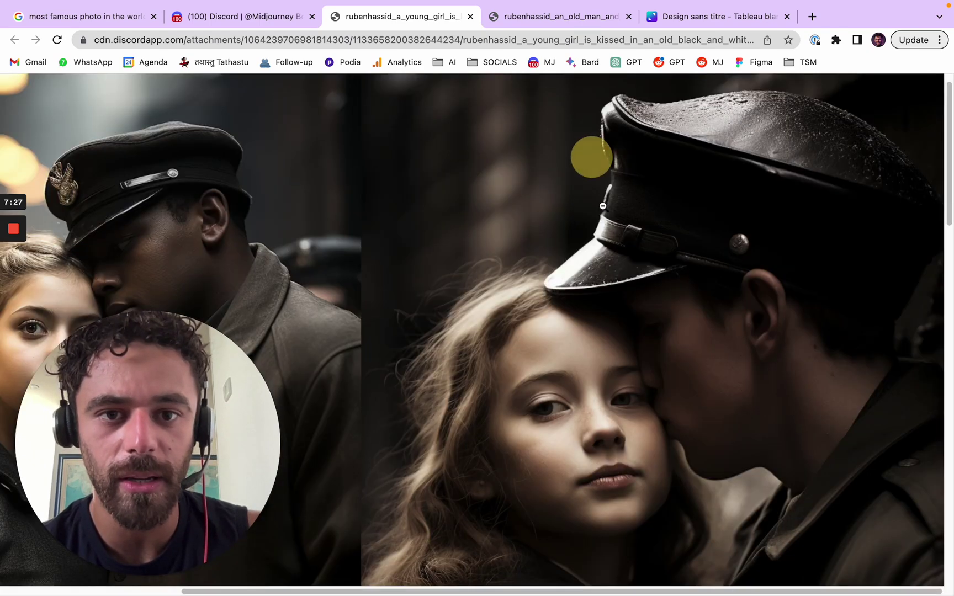
click(656, 400)
click(470, 16)
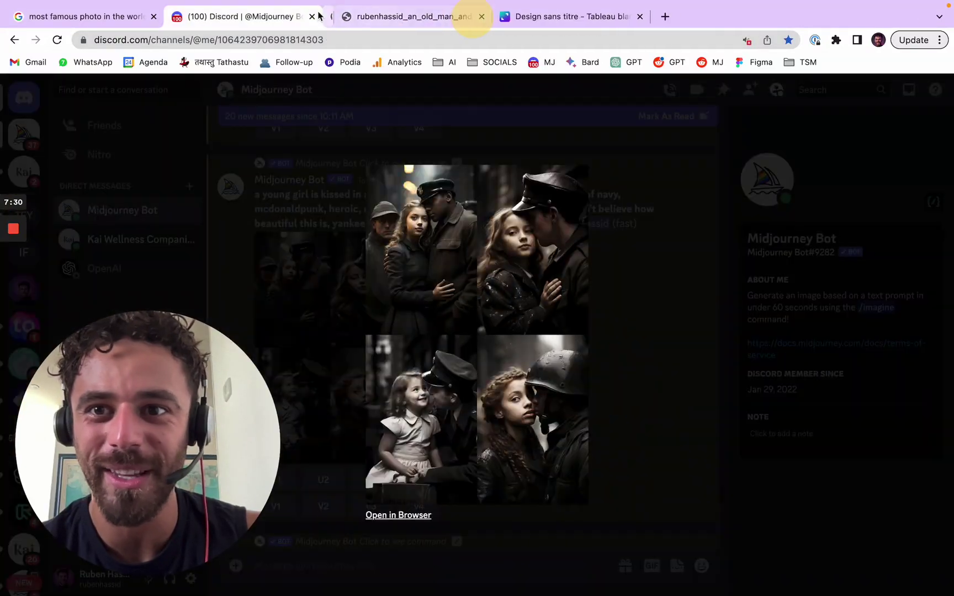
Open the elderly farm couple with shovels grid at full size and compare it with the original American Gothic painting on Google.
click(654, 206)
scroll(626, 292, down, 7)
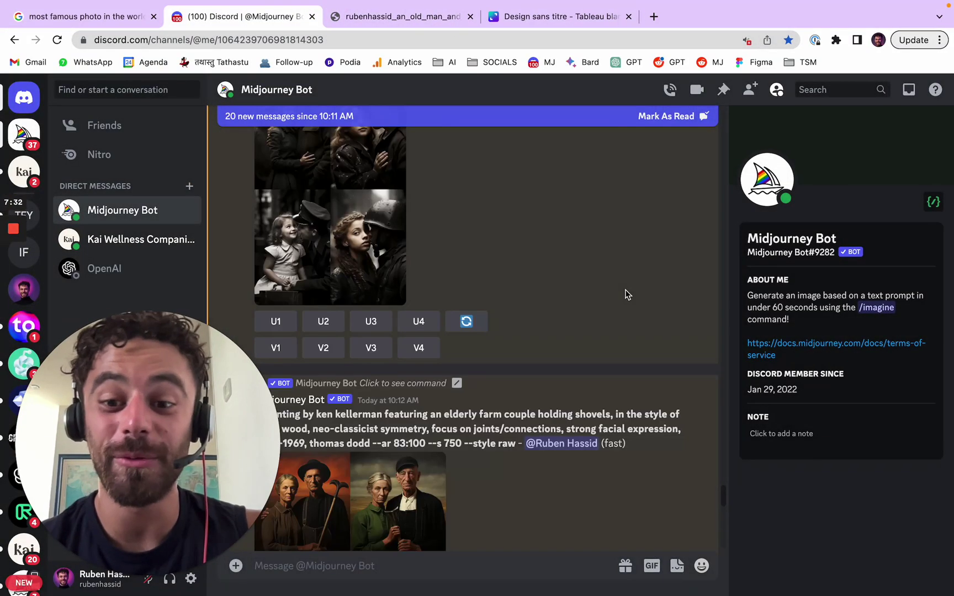
click(385, 246)
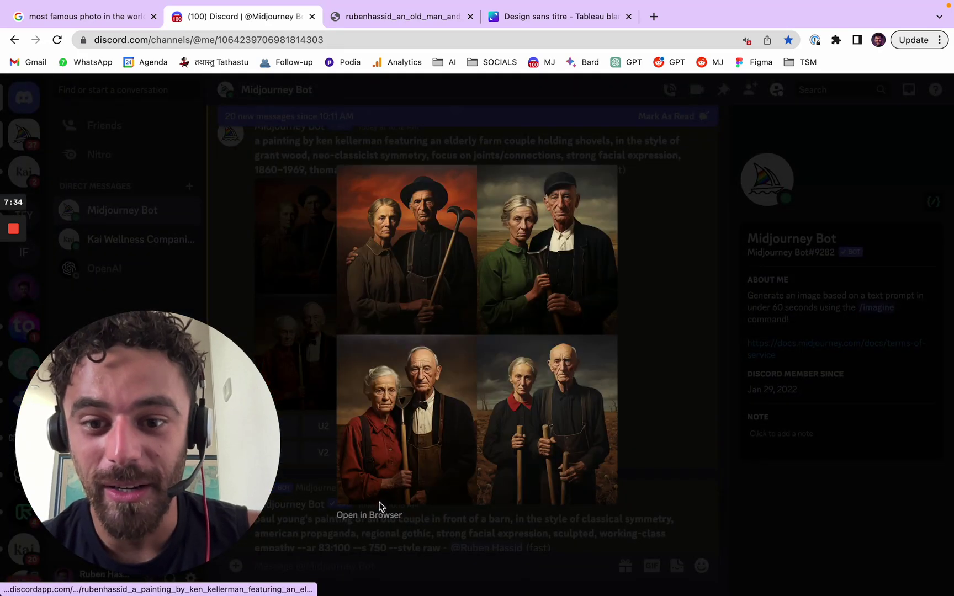
click(371, 515)
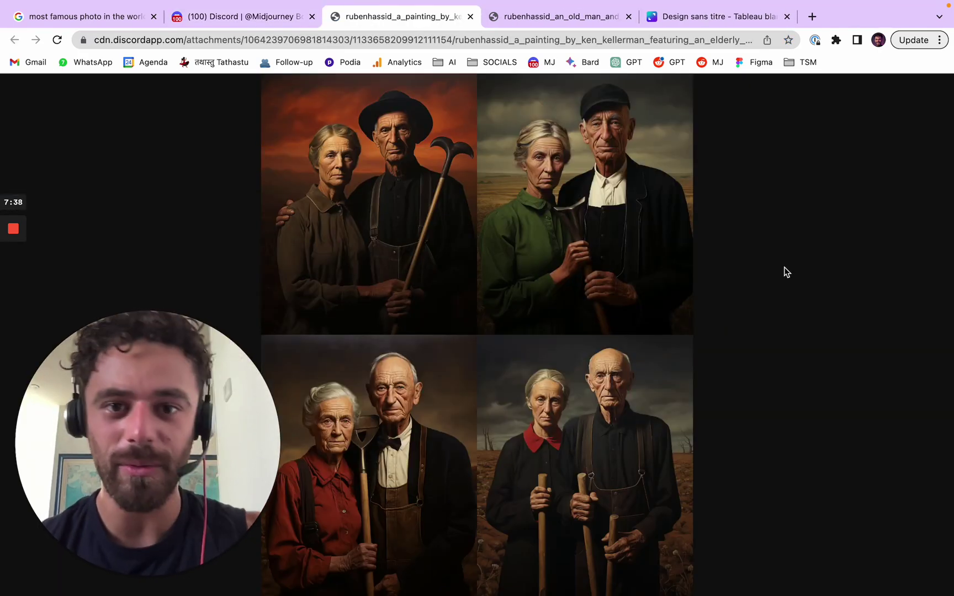
drag(83, 16, 223, 17)
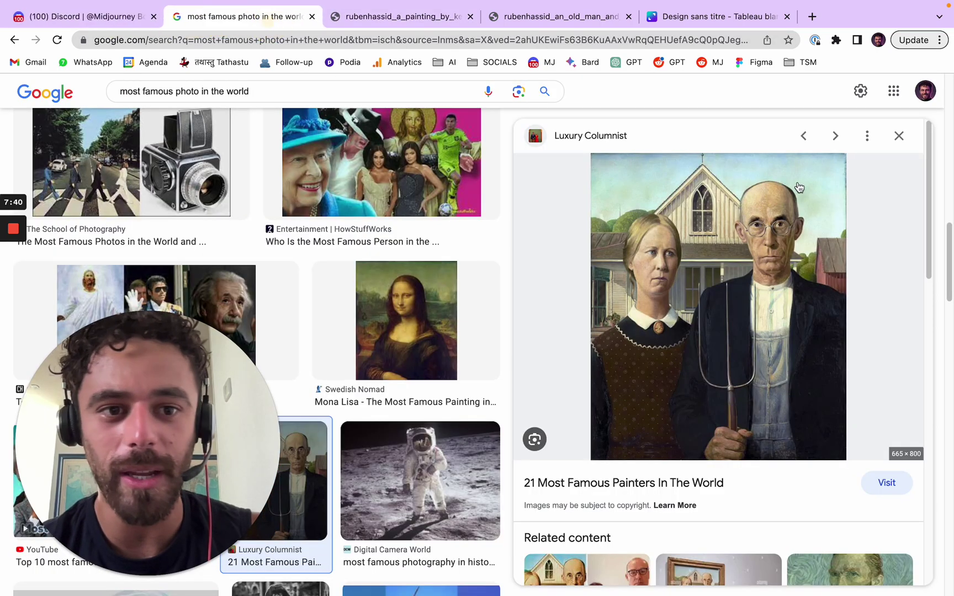
click(420, 18)
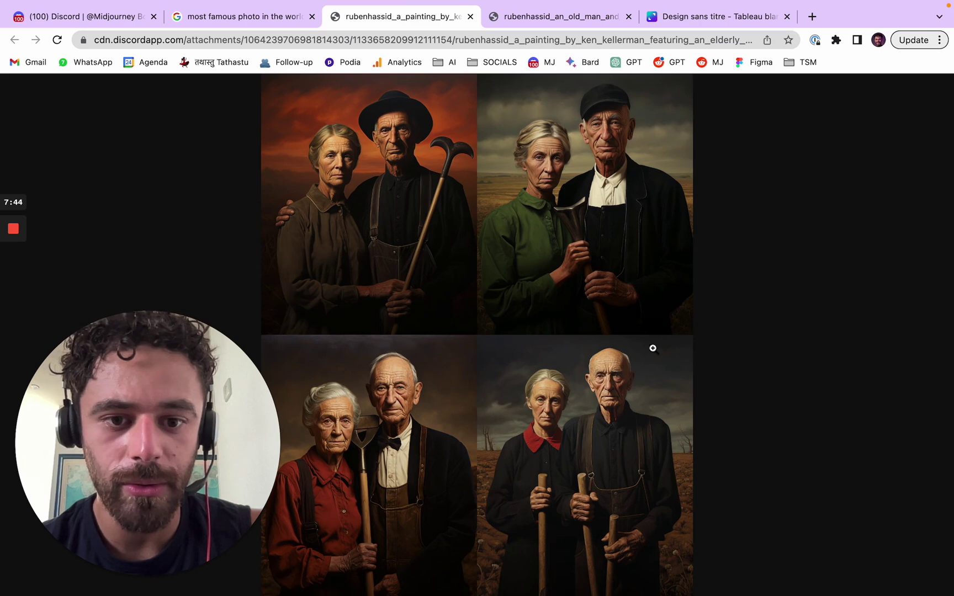
Examine the hands and faces in the farm couple grid's fourth image, the couple holding wooden handles.
click(651, 409)
scroll(643, 429, down, 5)
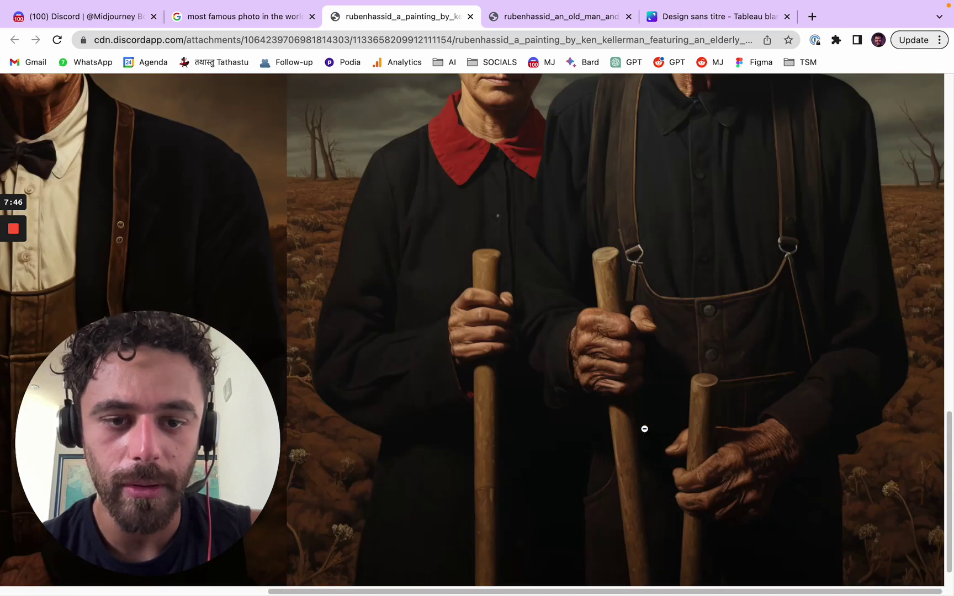
click(671, 391)
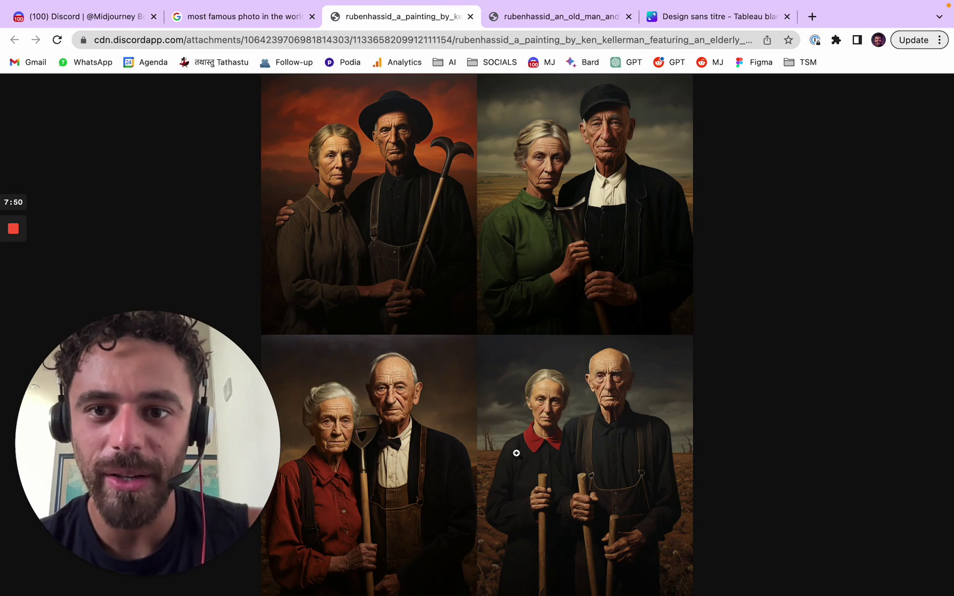
click(619, 432)
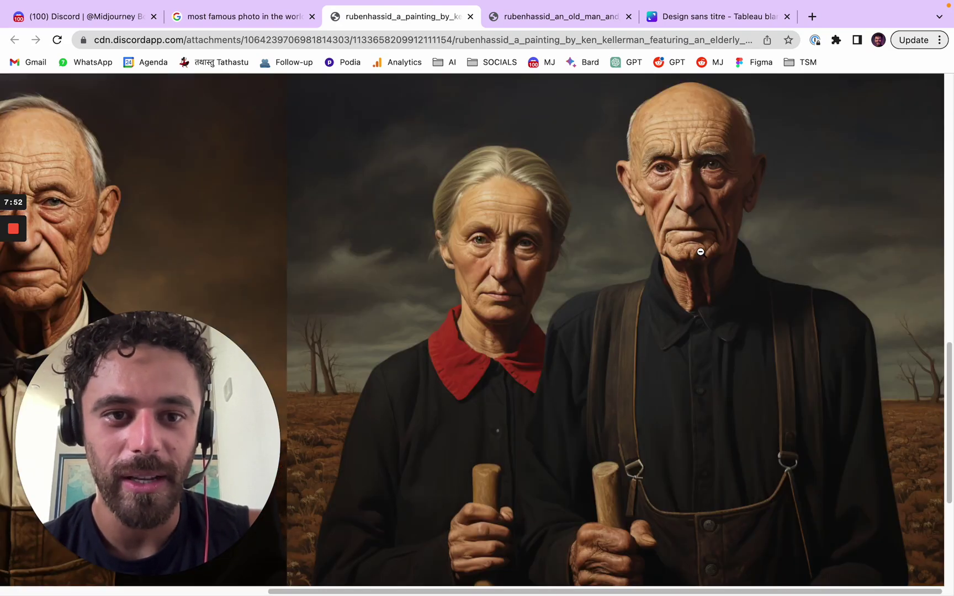
Close the farm couple grid and compare the original American Gothic painting with the old man and young wife grid.
click(471, 16)
click(236, 15)
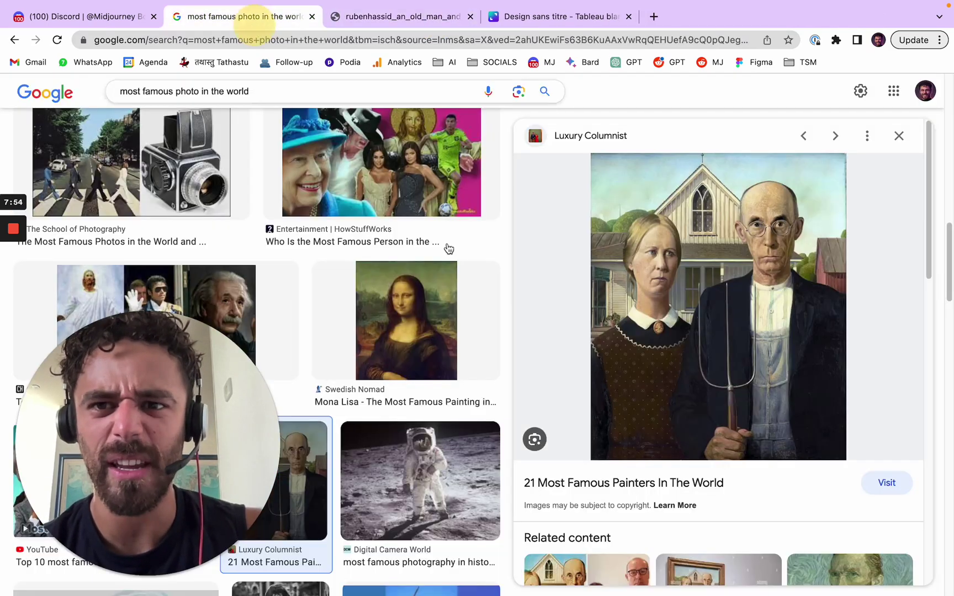
click(390, 17)
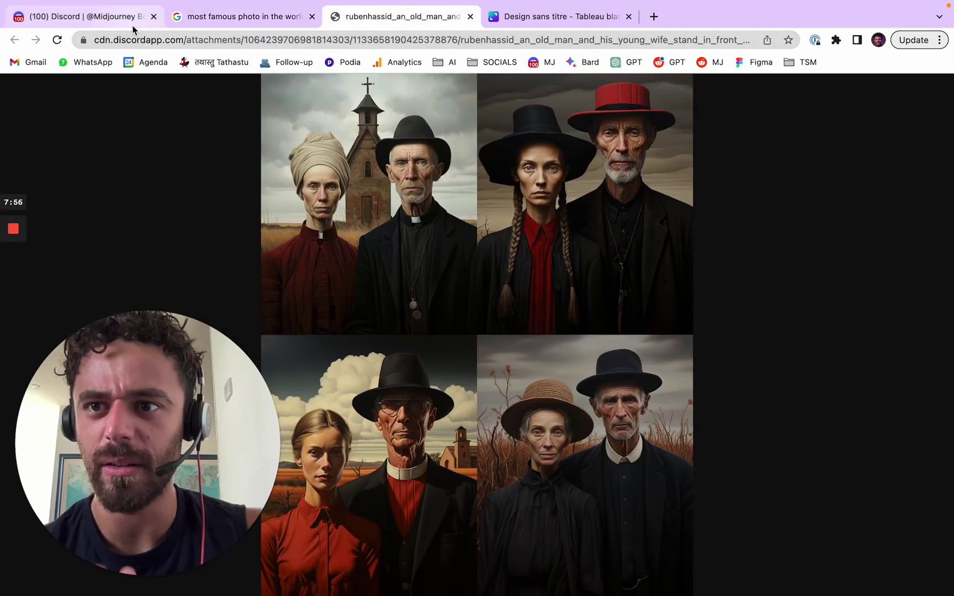
Return to Discord and upscale the fourth image of the elderly farm couple grid.
click(83, 17)
click(657, 311)
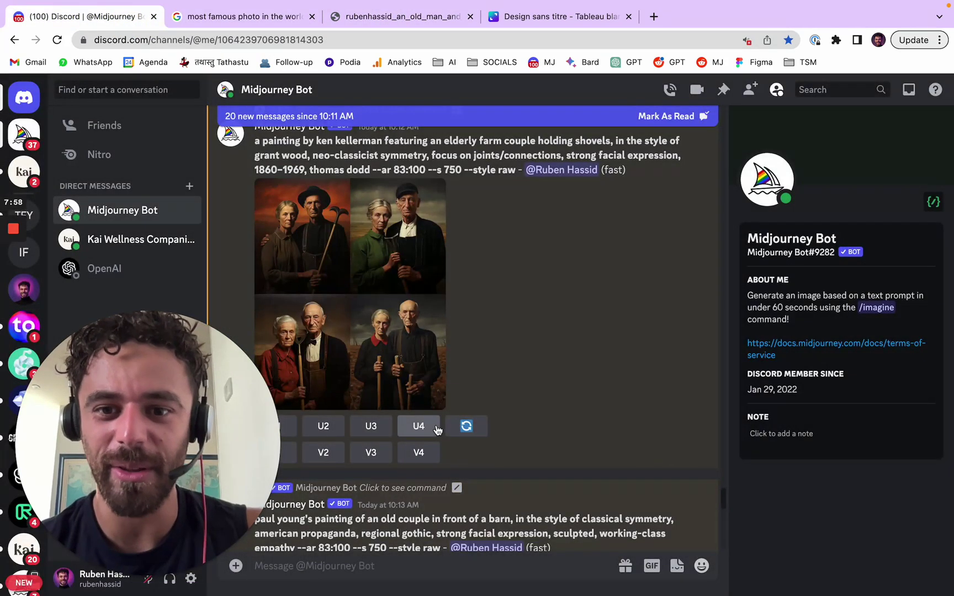
click(431, 426)
Open the grid of the old couple in front of a barn at full size in the browser.
scroll(588, 307, down, 3)
scroll(588, 307, down, 2)
click(342, 333)
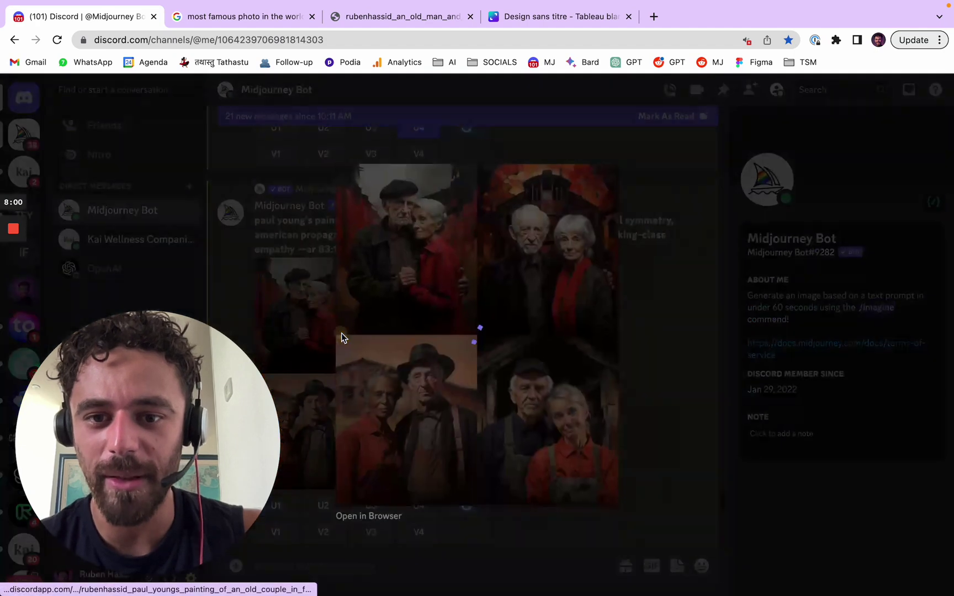
click(375, 514)
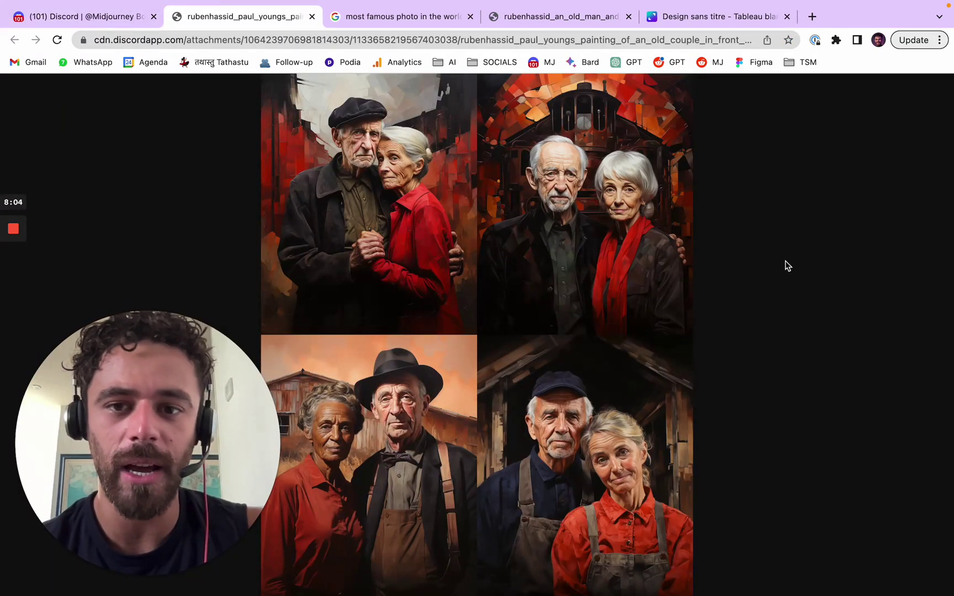
Inspect the fourth and second images of the barn couple grid up close and close the full-size view.
click(667, 401)
scroll(718, 387, down, 2)
click(779, 375)
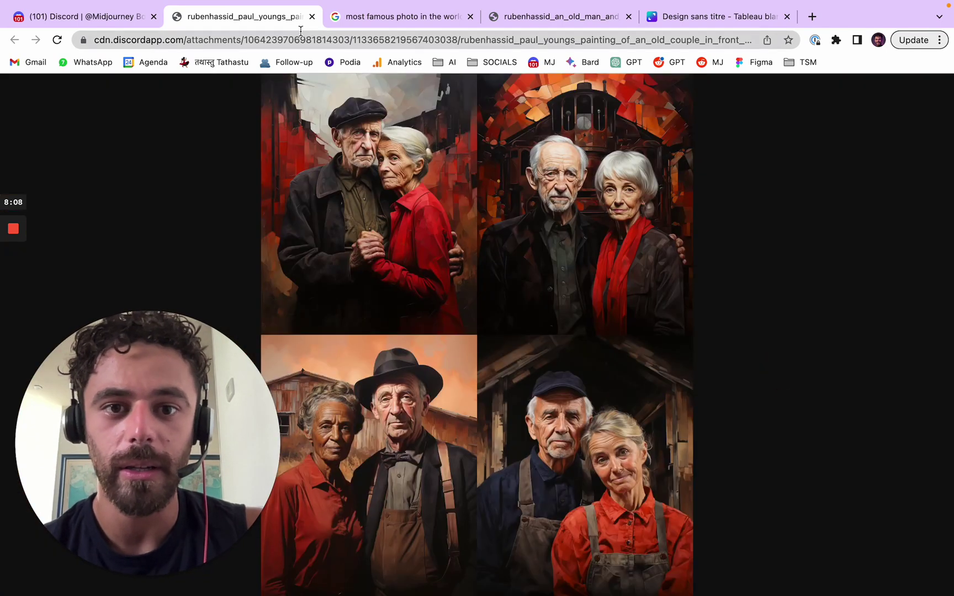
click(505, 78)
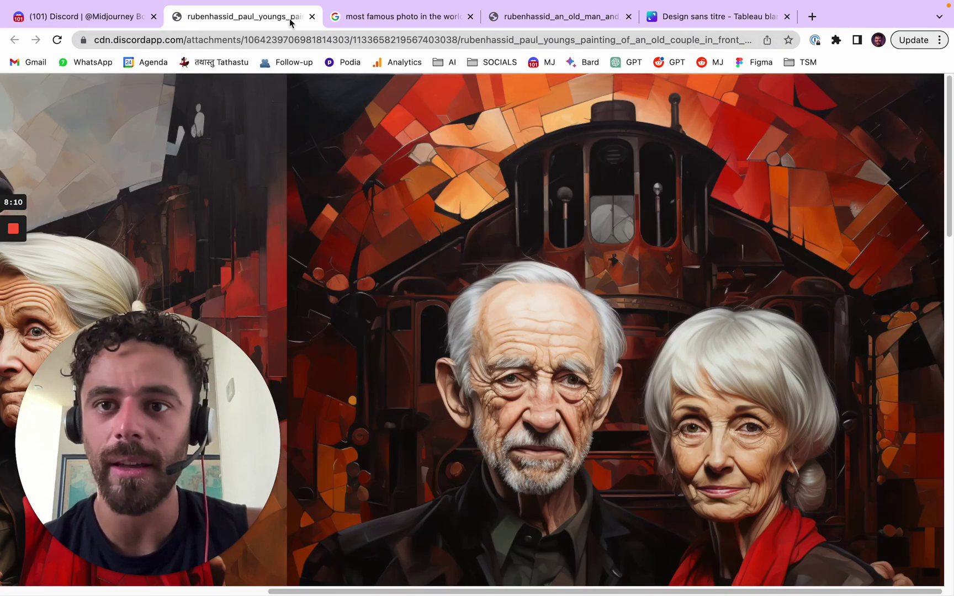
click(312, 16)
View the rainy Paris street grid from the "rue de l'hiver and the boulevard du roman" prompt enlarged in Discord.
click(658, 275)
scroll(634, 378, down, 6)
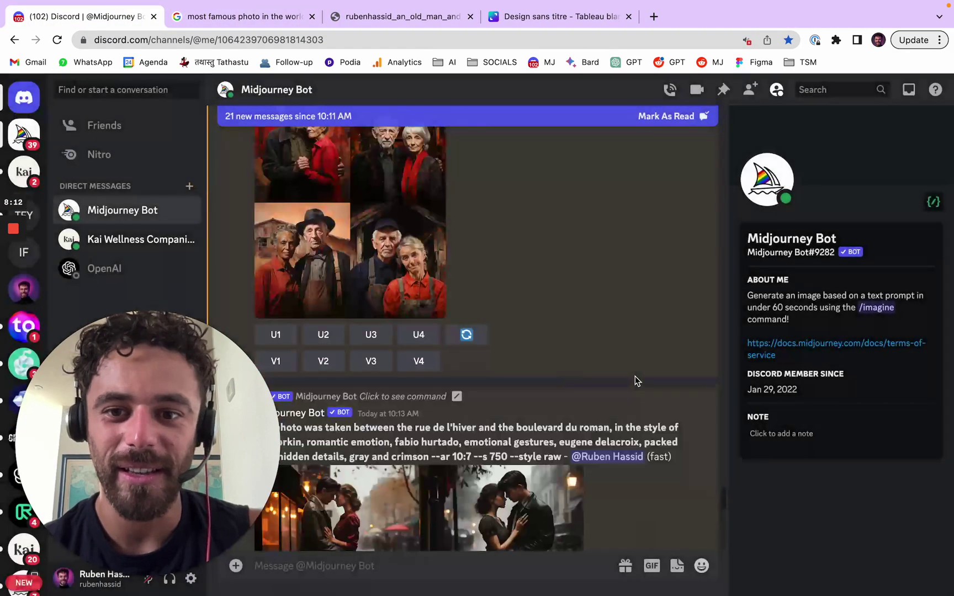
click(492, 338)
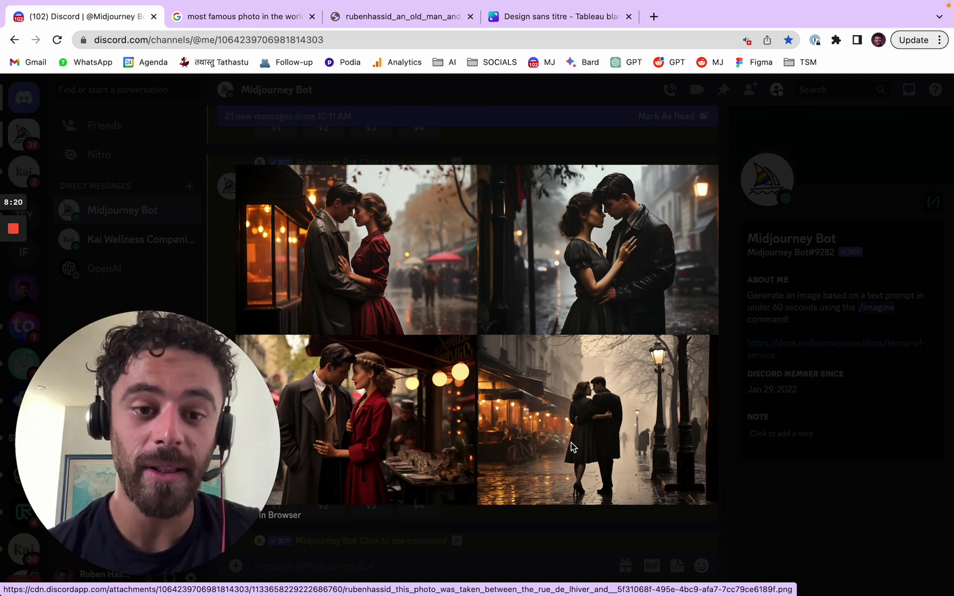
key(Escape)
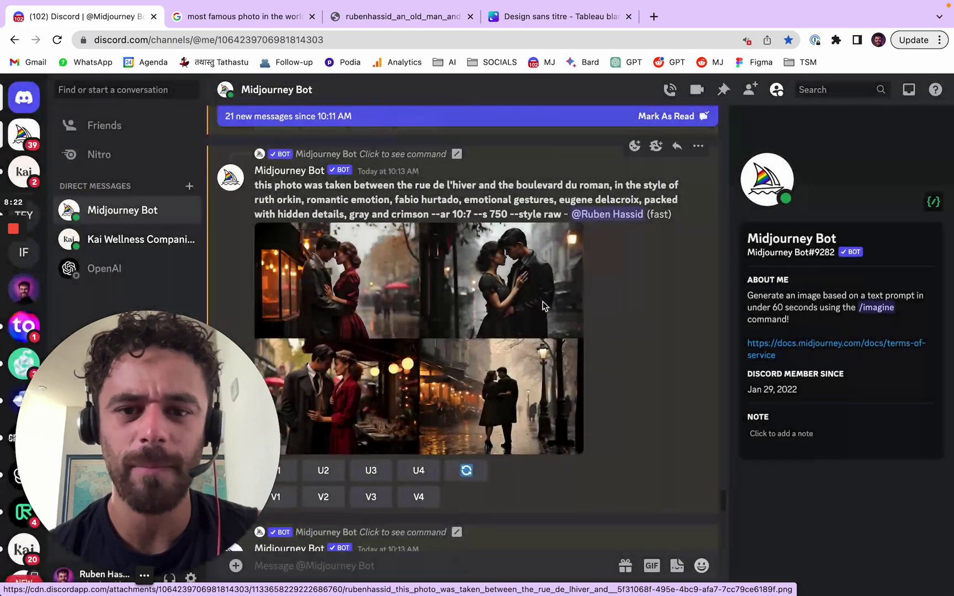
View the grid from the police chief and sailor kiss prompt enlarged and close it.
scroll(543, 305, down, 5)
click(348, 314)
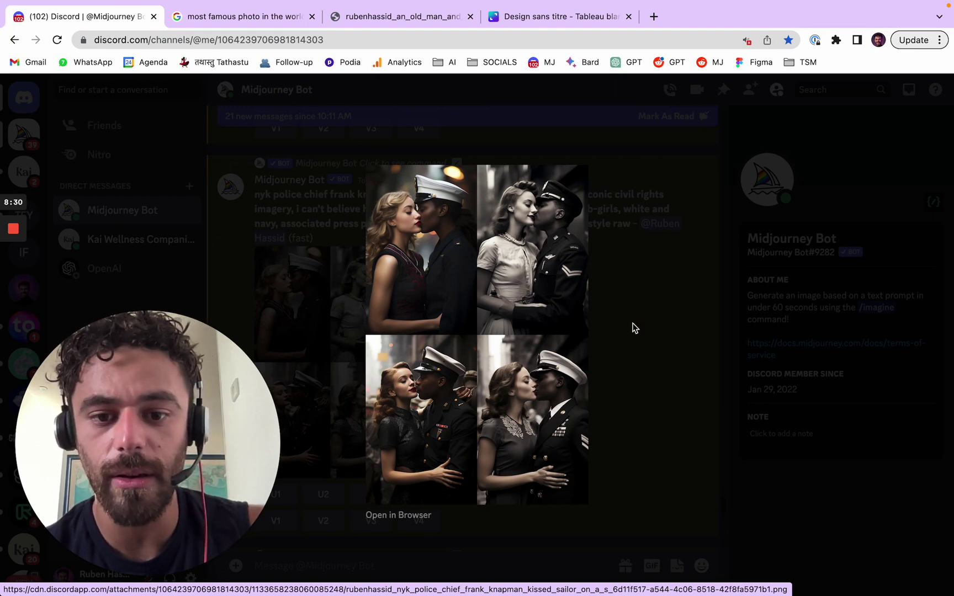
click(705, 304)
scroll(607, 304, down, 5)
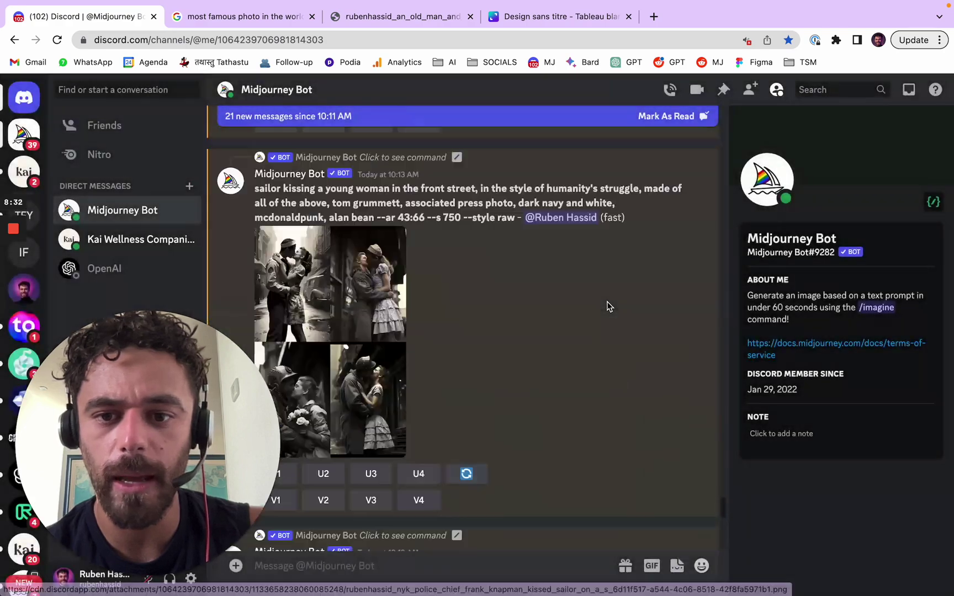
Open the "sailor kissing a young woman in the front street" grid at full size and inspect its first two images.
click(369, 265)
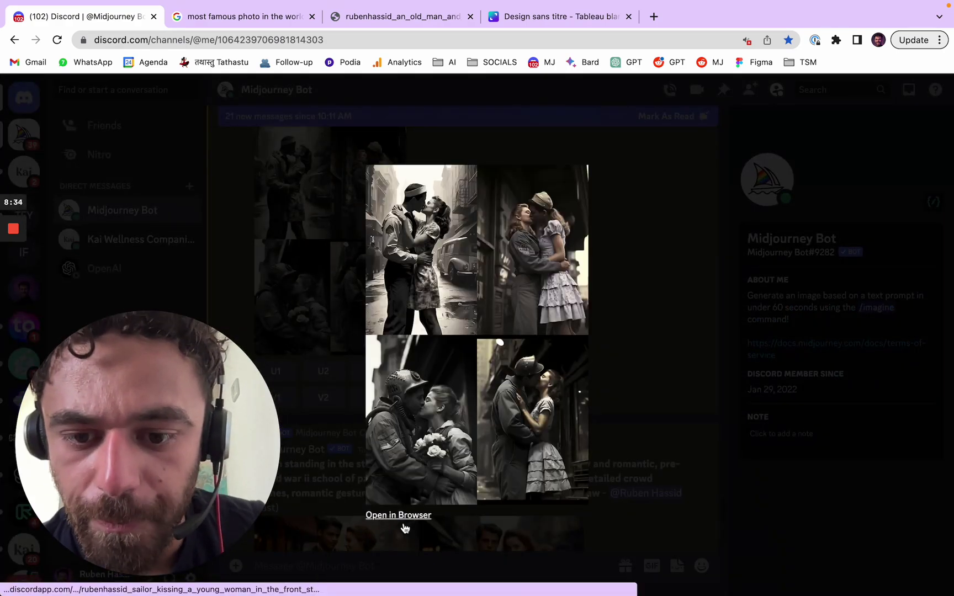
click(400, 516)
click(373, 165)
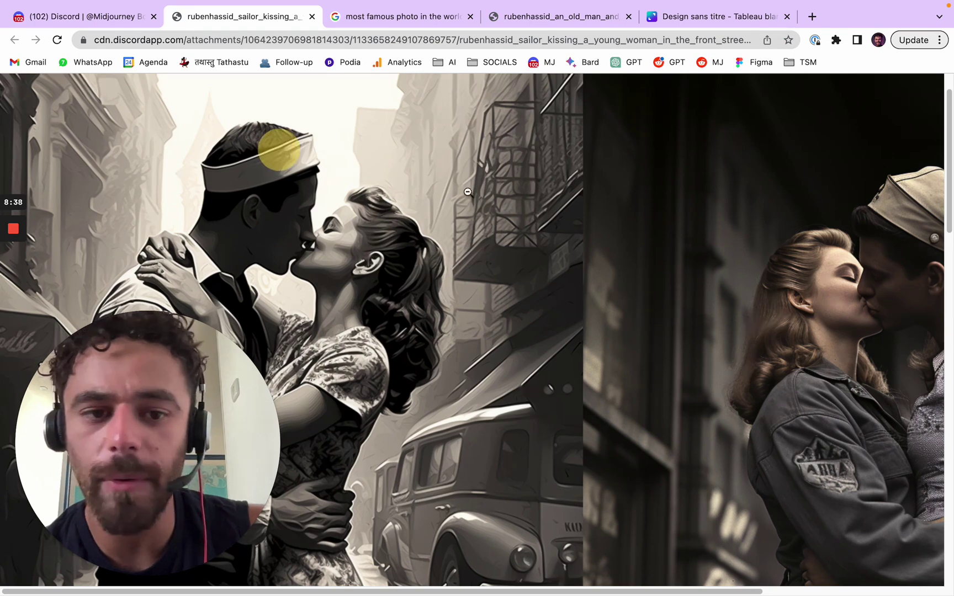
click(361, 219)
click(584, 239)
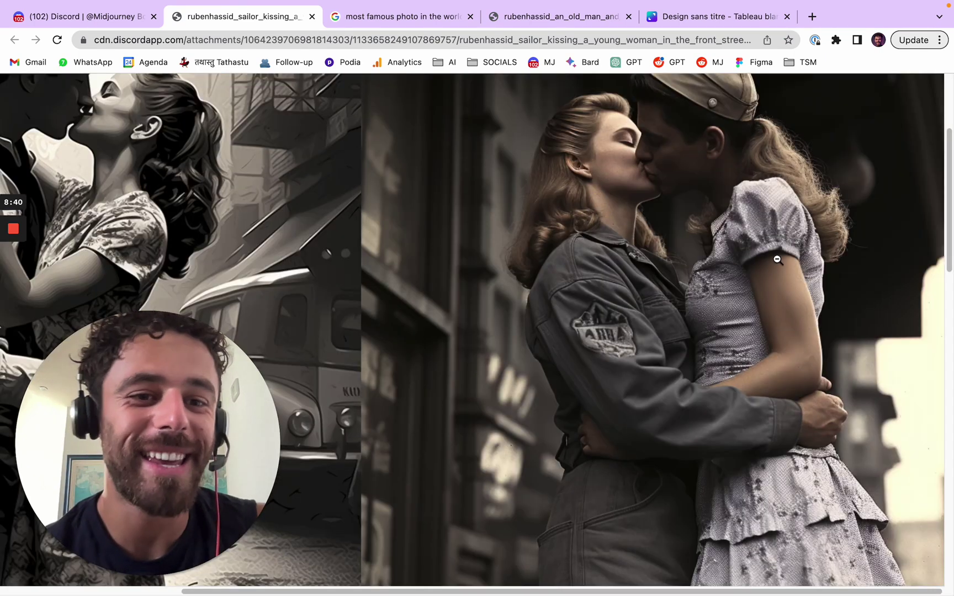
scroll(784, 265, up, 2)
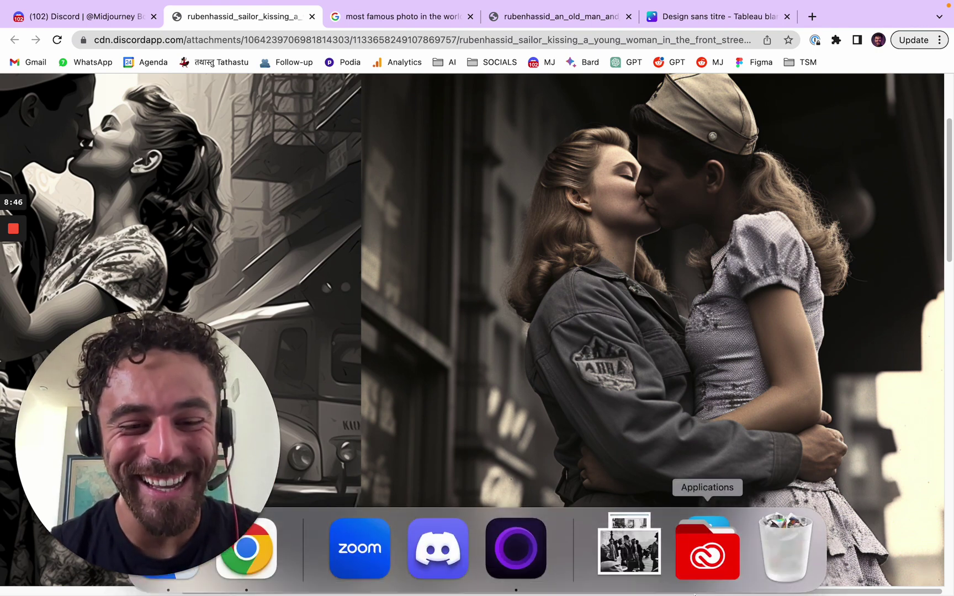
Inspect the couple in the second image of the sailor kiss grid up close, including the faces and embracing arms.
scroll(855, 345, down, 1)
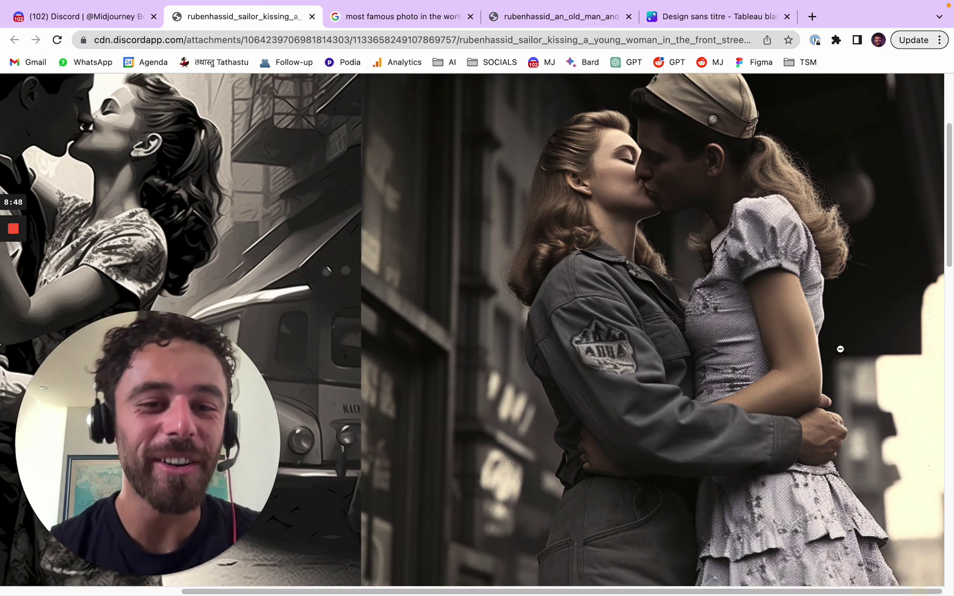
click(852, 345)
click(594, 227)
scroll(659, 179, up, 4)
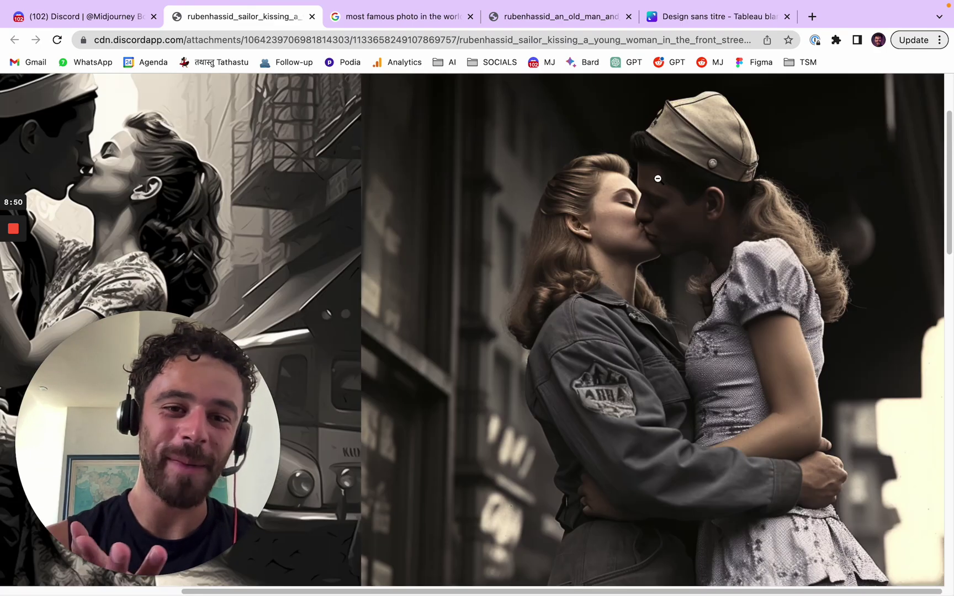
scroll(778, 197, down, 7)
scroll(793, 382, up, 5)
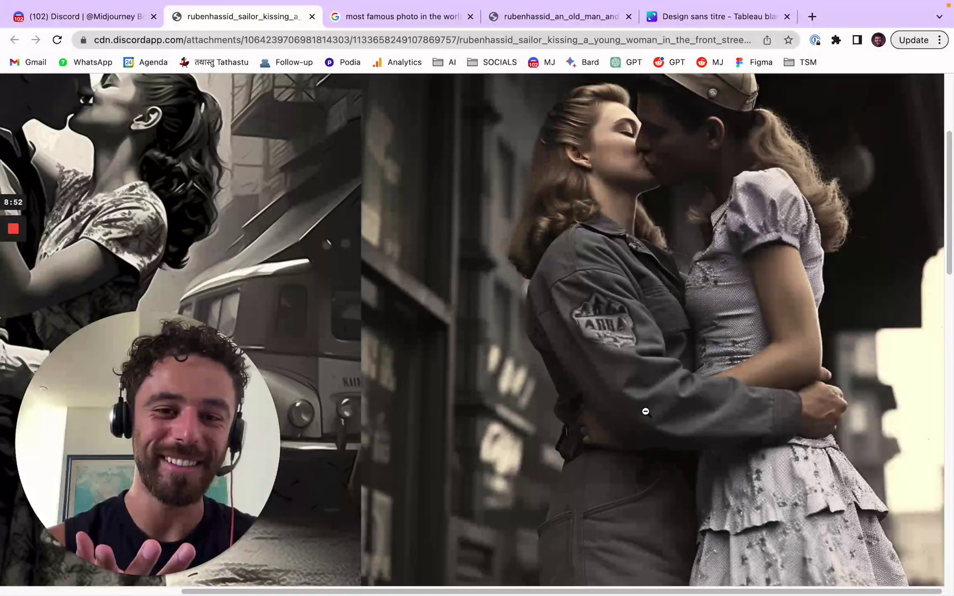
click(653, 336)
click(639, 228)
scroll(725, 275, up, 3)
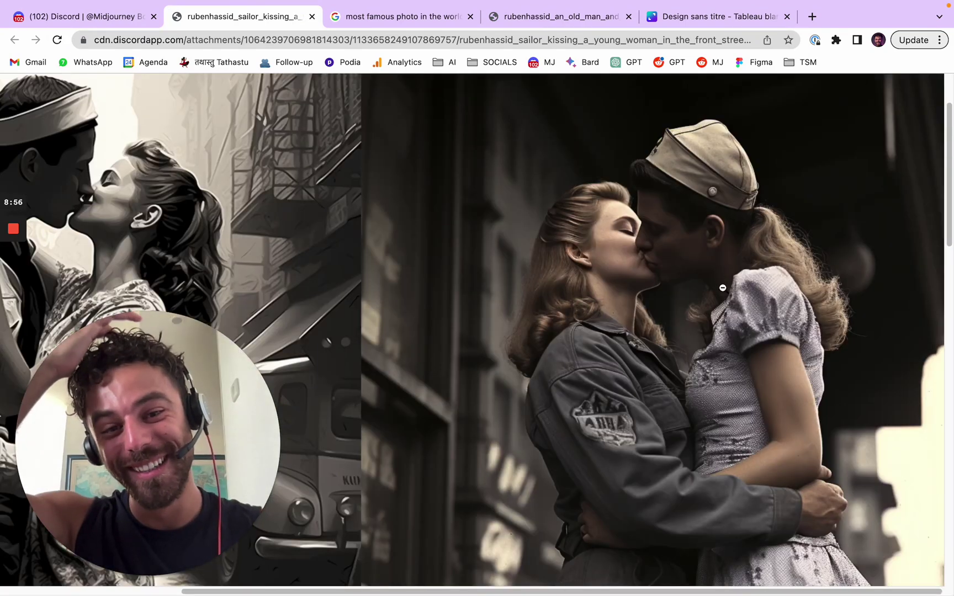
click(720, 307)
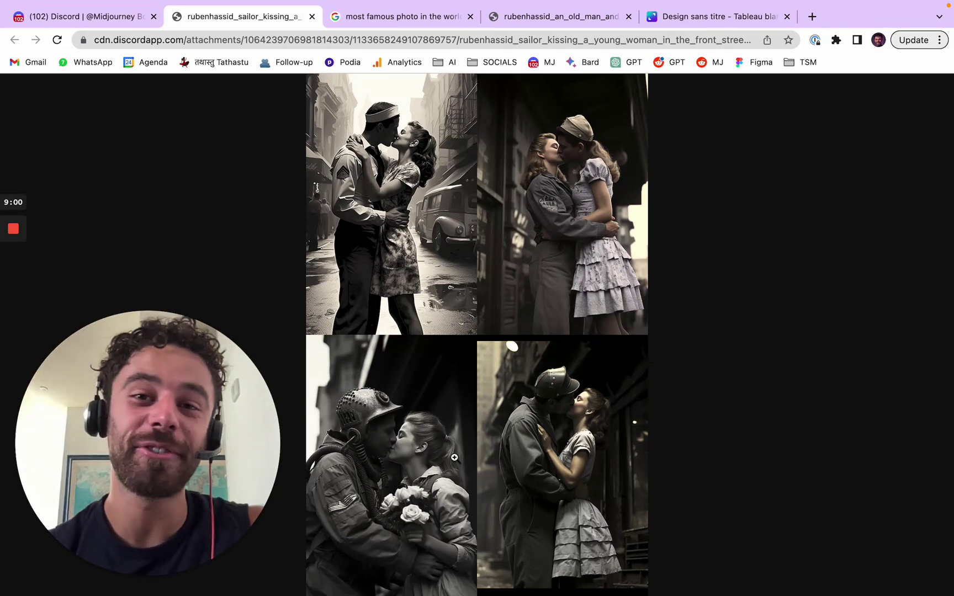
Inspect the third image with the rose bouquet up close, and recheck the second image of the sailor kiss grid.
click(440, 493)
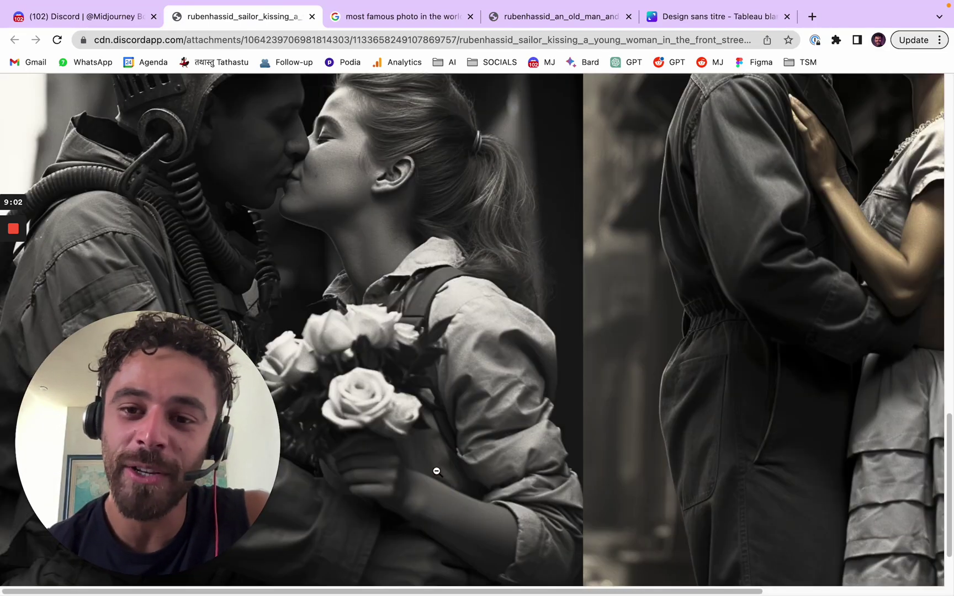
click(439, 472)
click(620, 233)
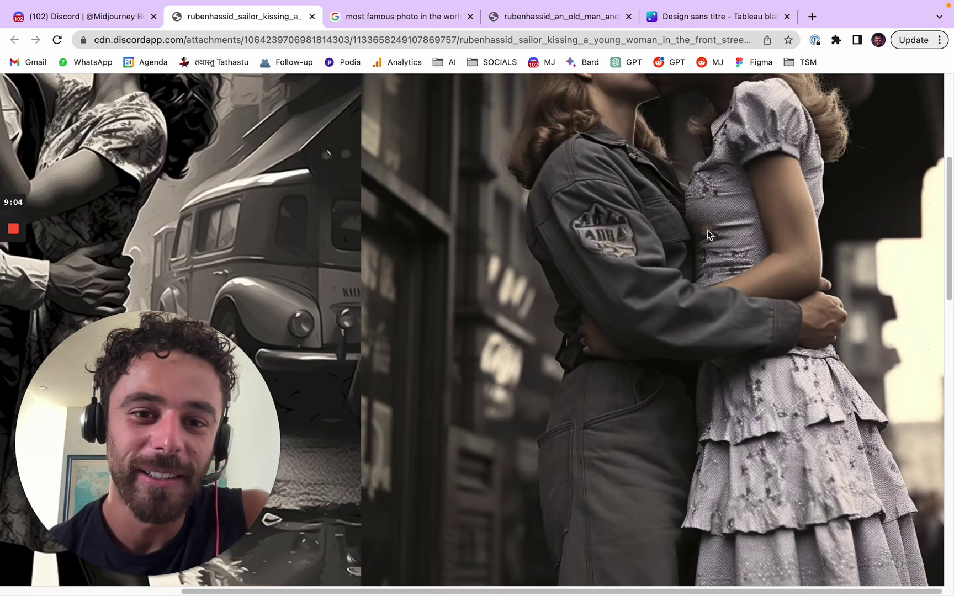
click(709, 232)
Return to the Midjourney Bot chat and upscale the second image of the sailor kiss grid.
click(102, 13)
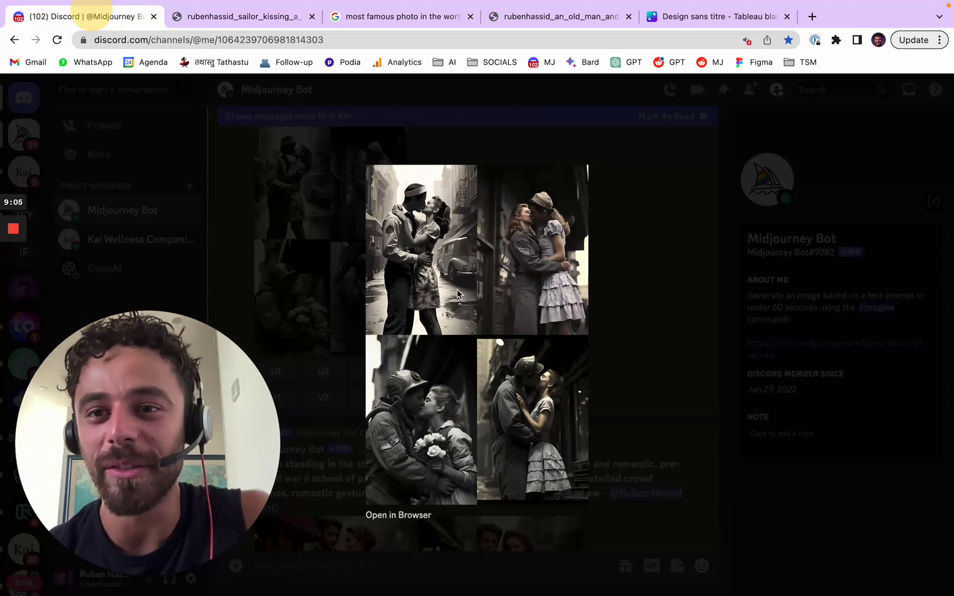
click(641, 316)
click(323, 370)
View the grid from the "a man standing in the street with two women in it" prompt enlarged and close it.
scroll(633, 338, down, 5)
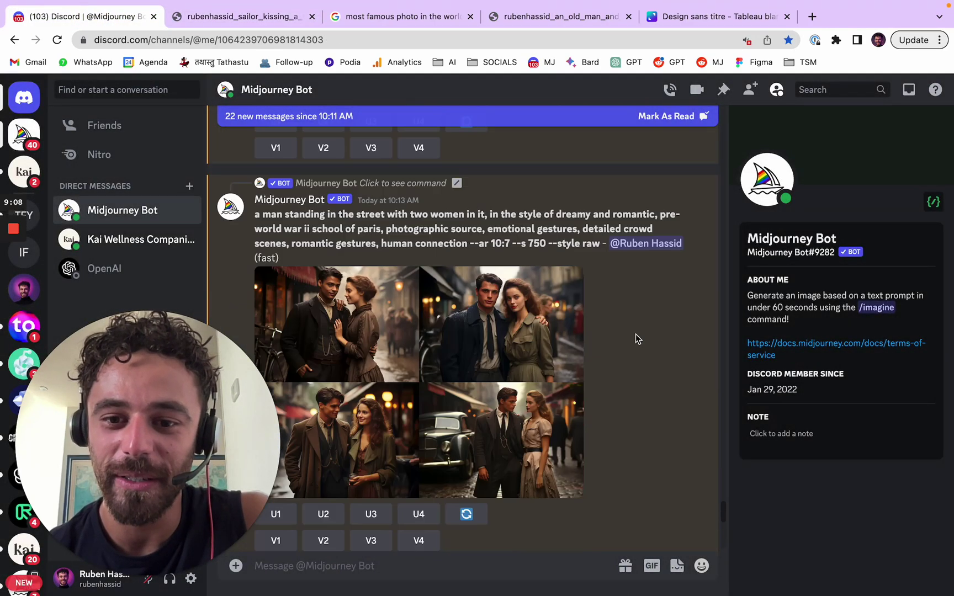
click(533, 358)
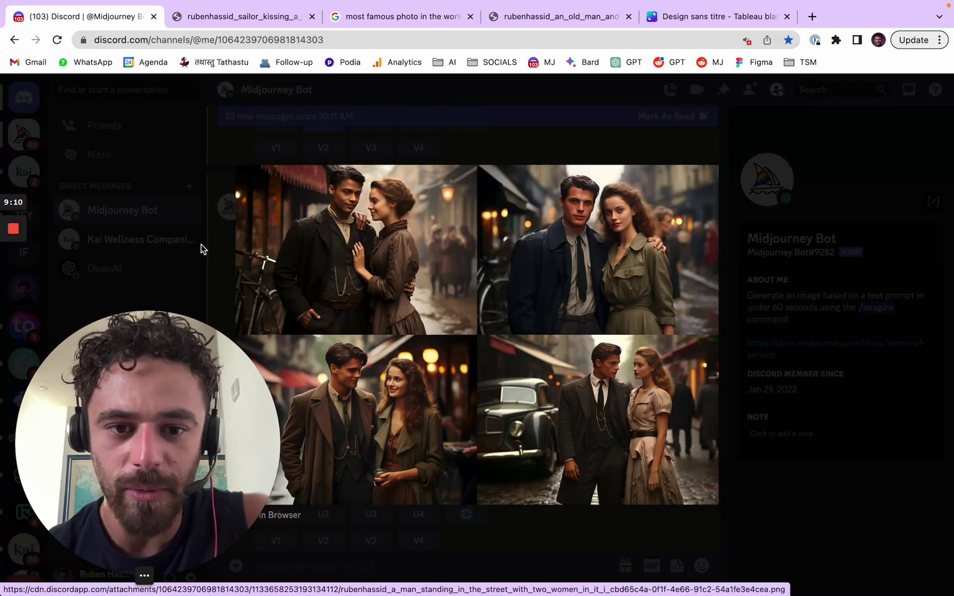
click(201, 243)
Look through the upscaled pitchfork painting and elderly farm couple images in the Midjourney Bot chat.
scroll(611, 313, down, 5)
scroll(482, 334, down, 1)
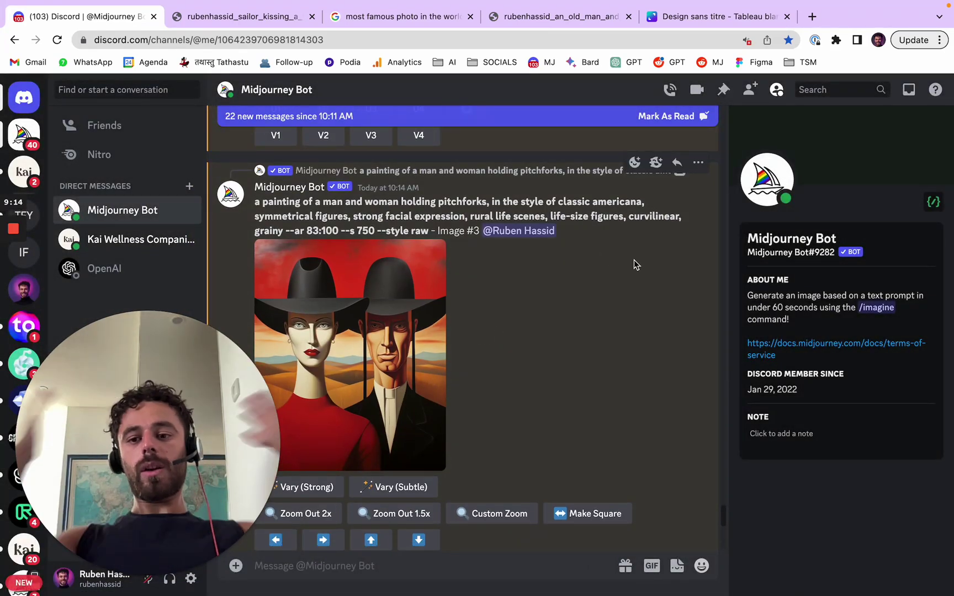
scroll(684, 292, down, 20)
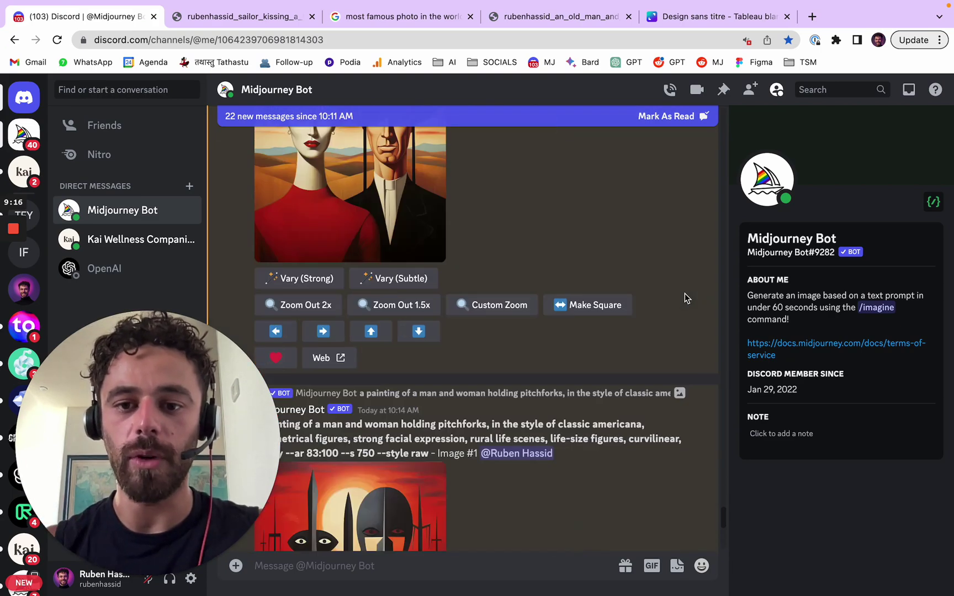
scroll(684, 284, down, 15)
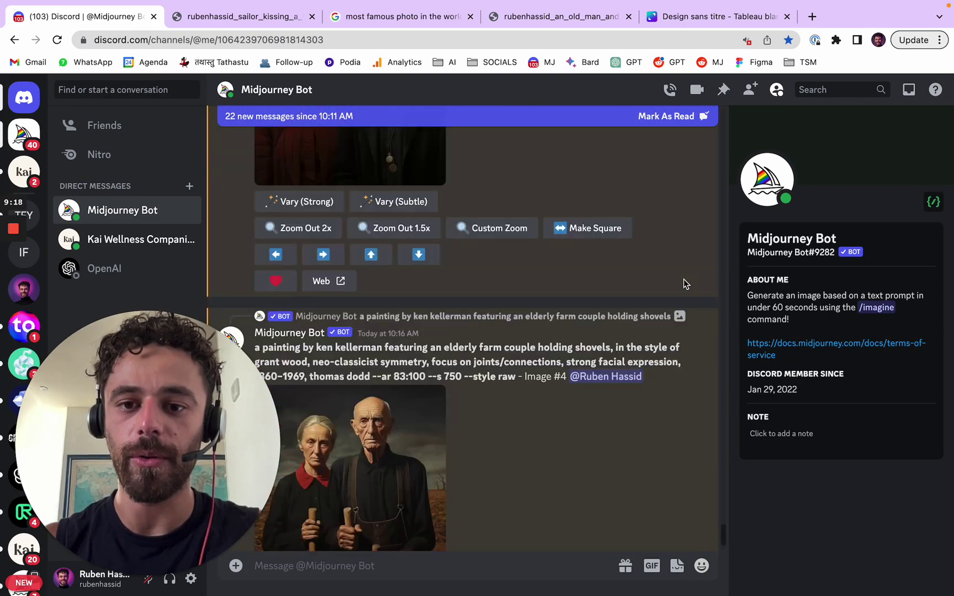
scroll(683, 283, up, 15)
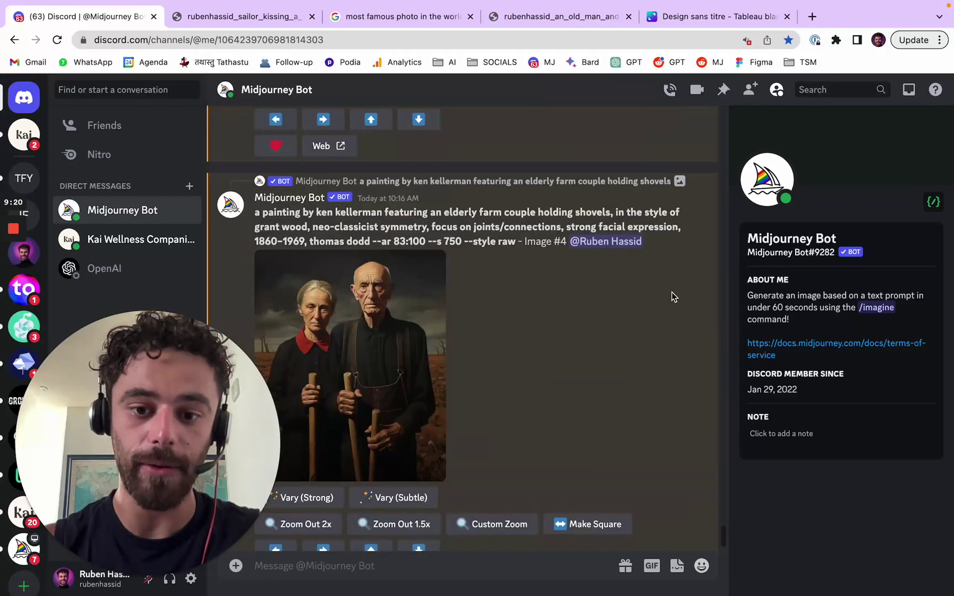
scroll(657, 303, up, 3)
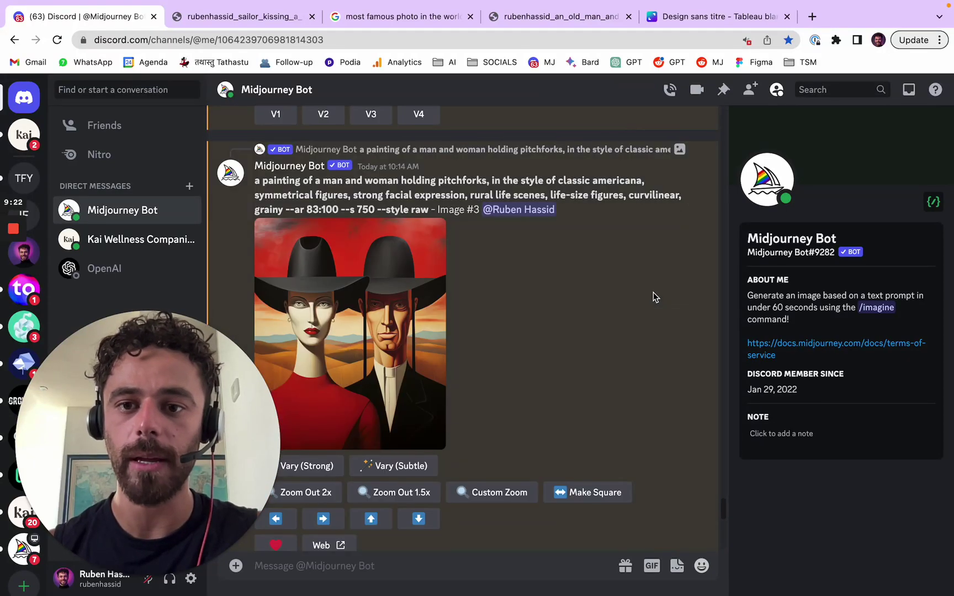
scroll(616, 278, down, 1)
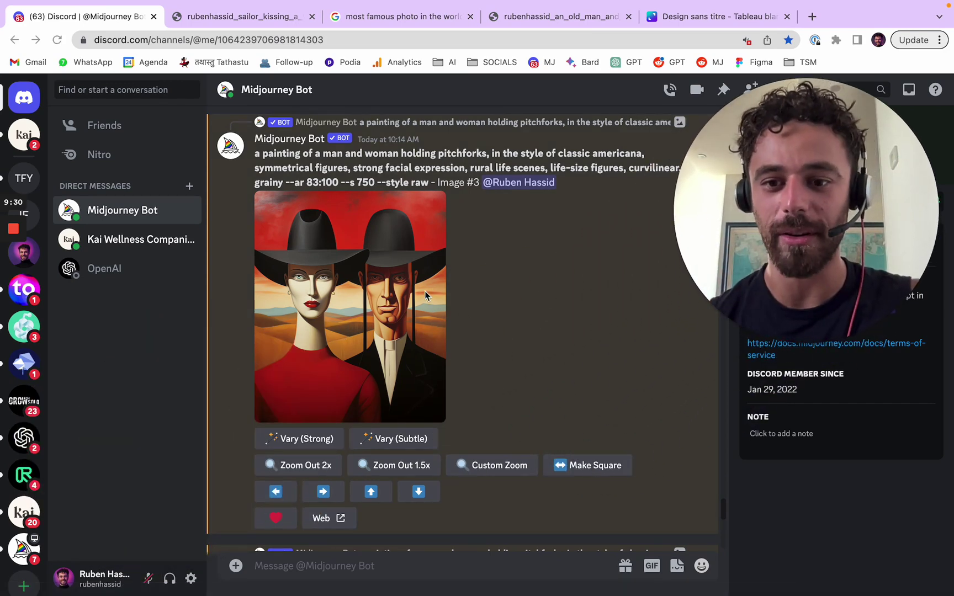
Open the upscaled painting of the couple in black hats at full size, and close it and the sailor kiss image.
click(325, 310)
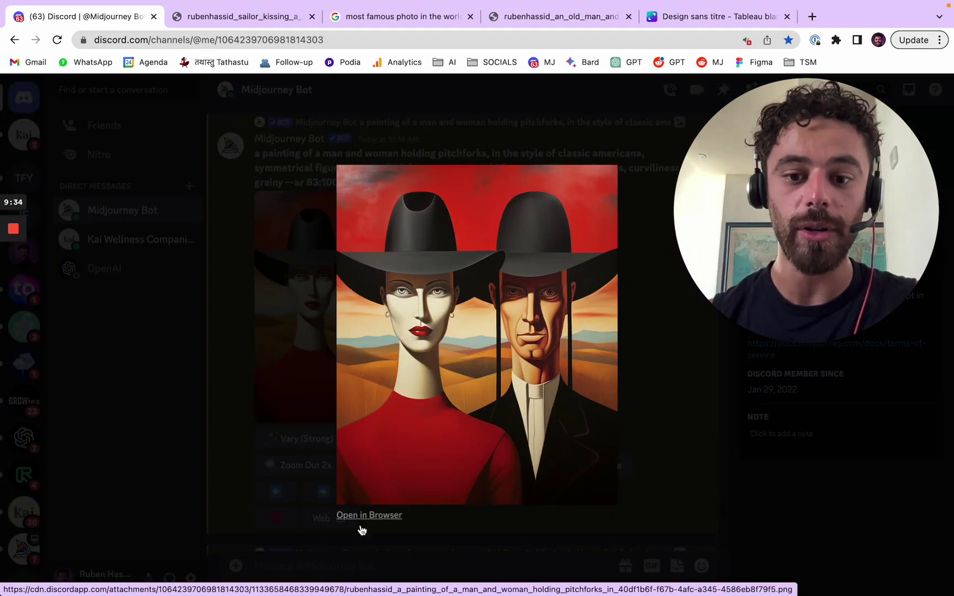
click(365, 518)
right_click(425, 304)
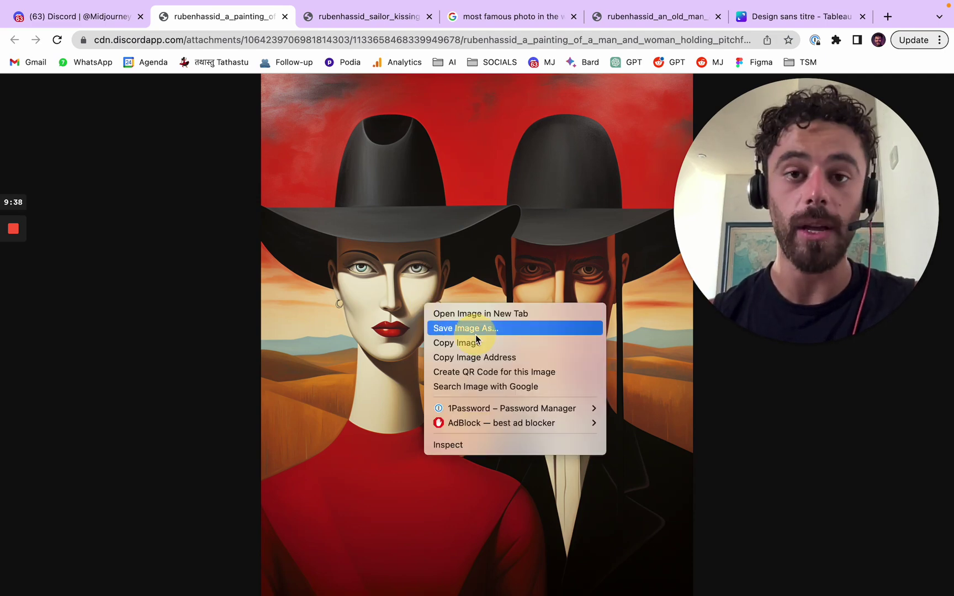
click(398, 357)
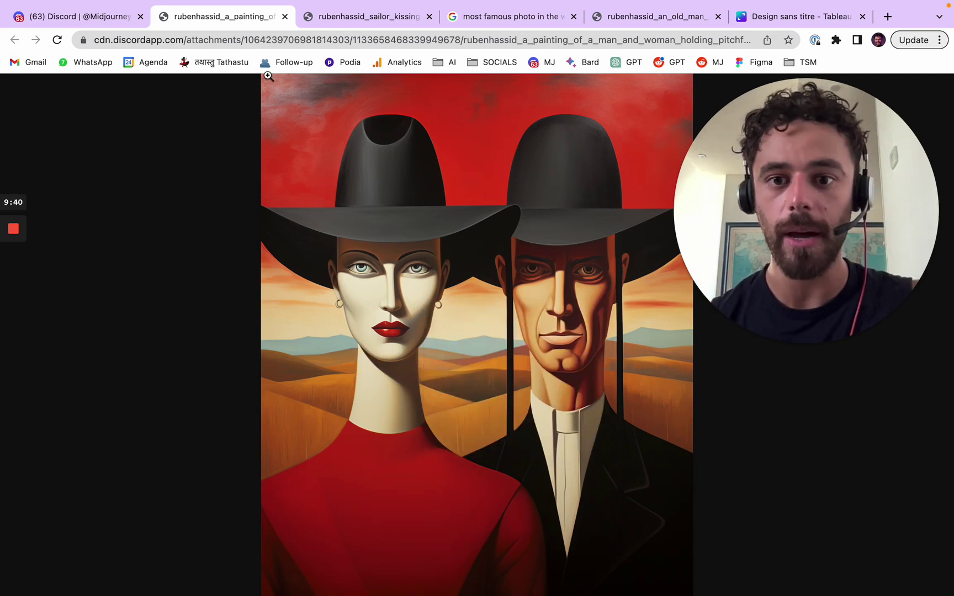
click(284, 17)
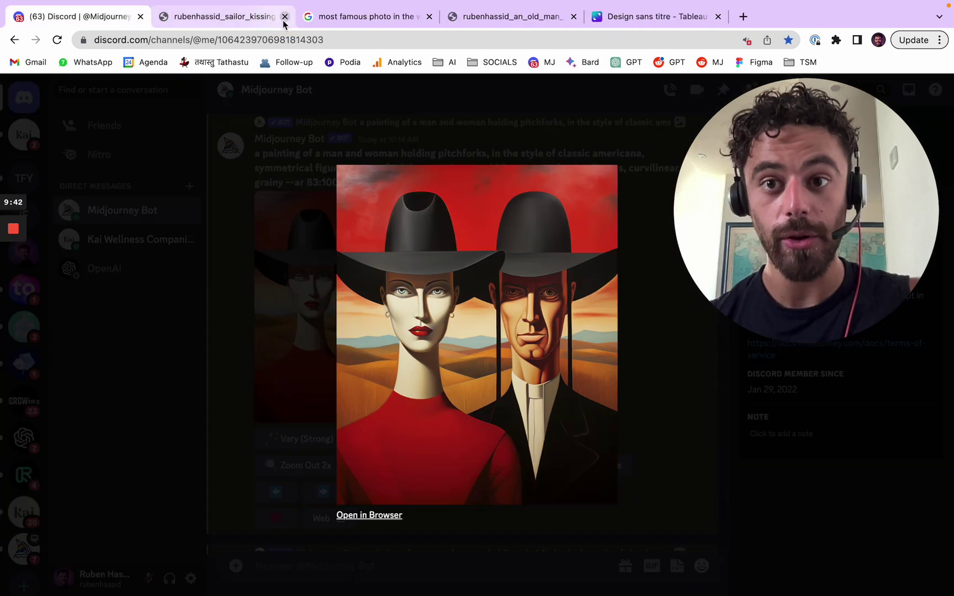
click(284, 16)
click(270, 316)
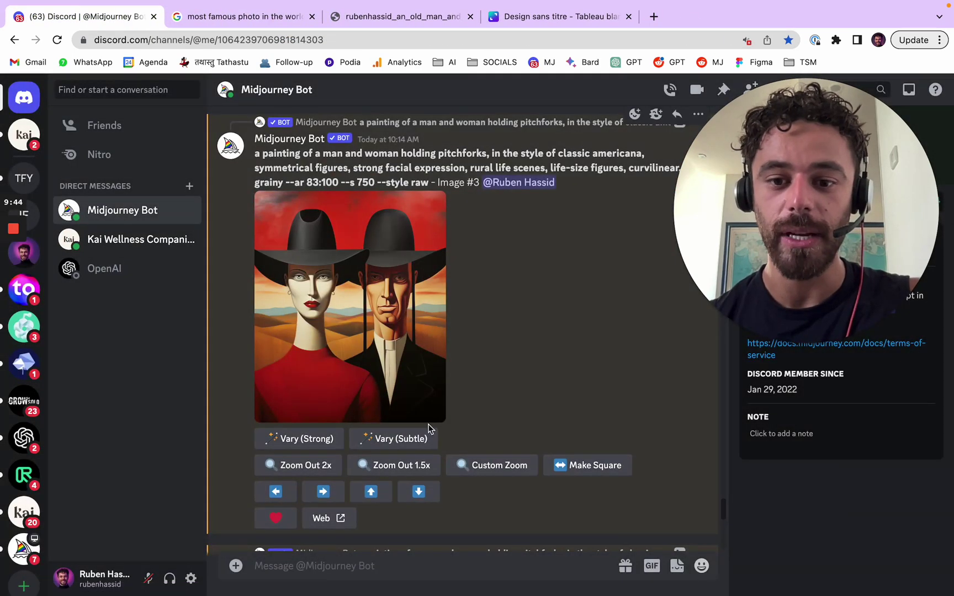
Zoom out the black-hat couple painting by 2x, and review its custom zoom prompt without submitting it.
click(298, 476)
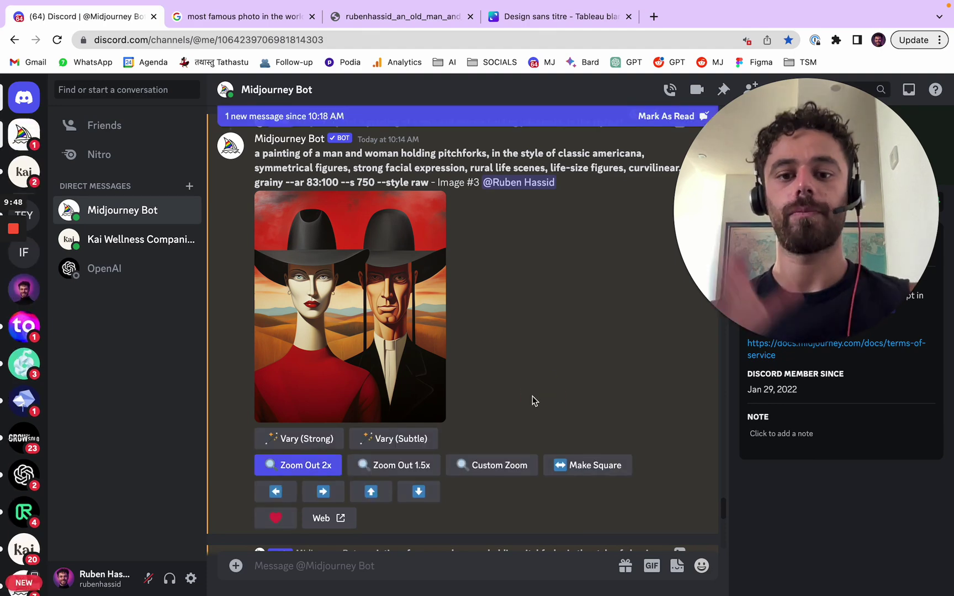
click(489, 465)
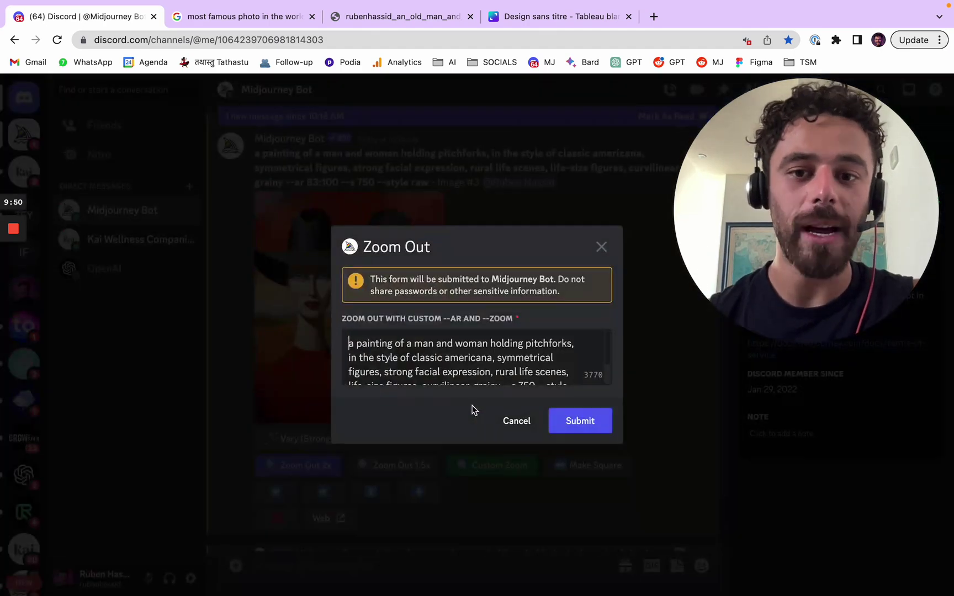
drag(350, 343, 470, 479)
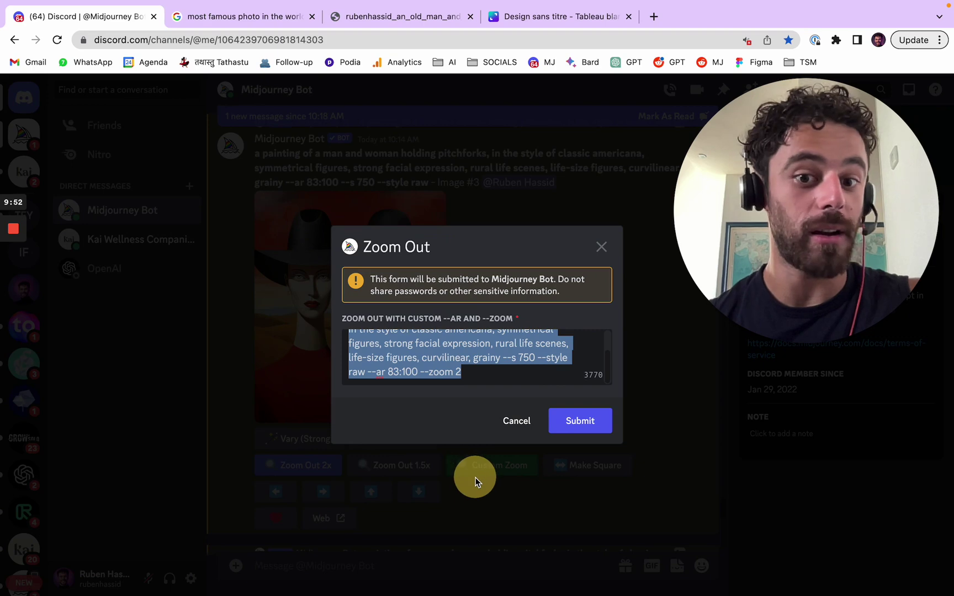
click(502, 507)
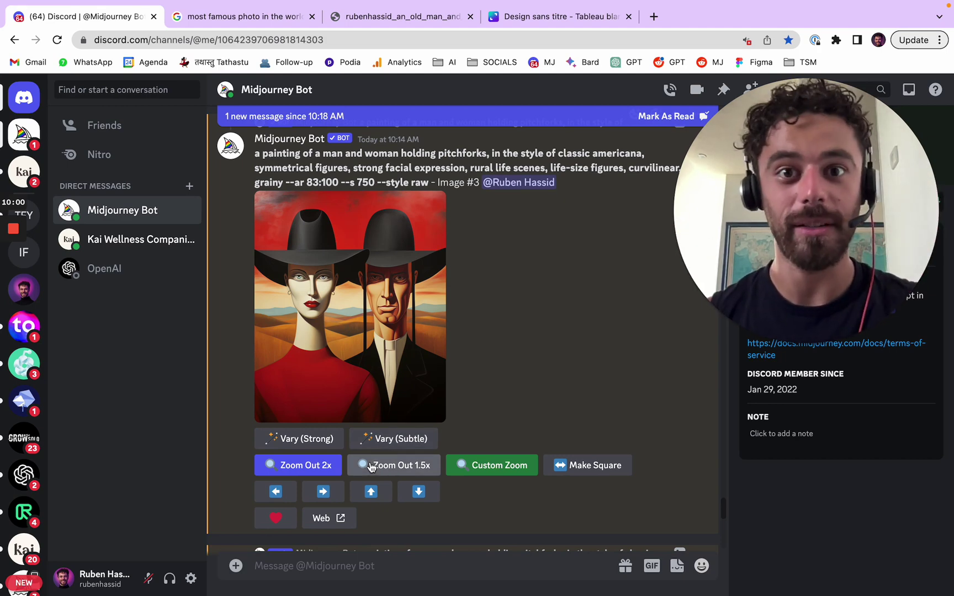
Create strong variations of the black-hat couple painting with its existing prompt.
click(318, 442)
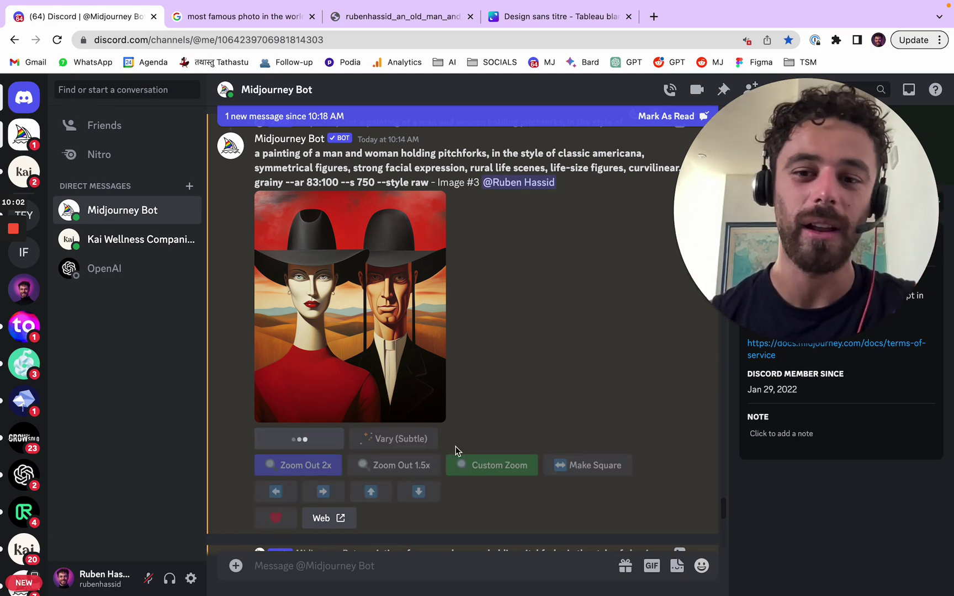
scroll(567, 348, down, 2)
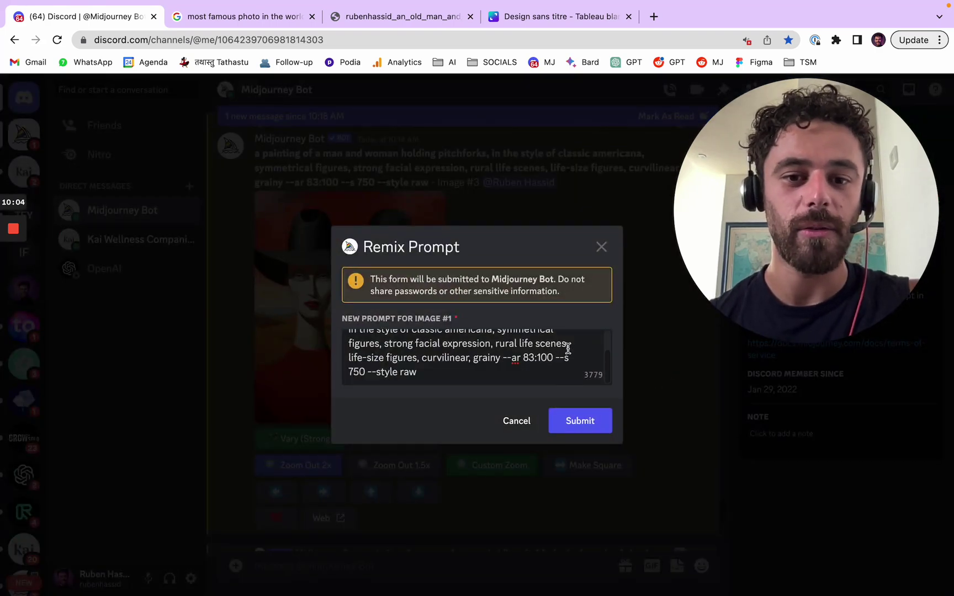
click(564, 425)
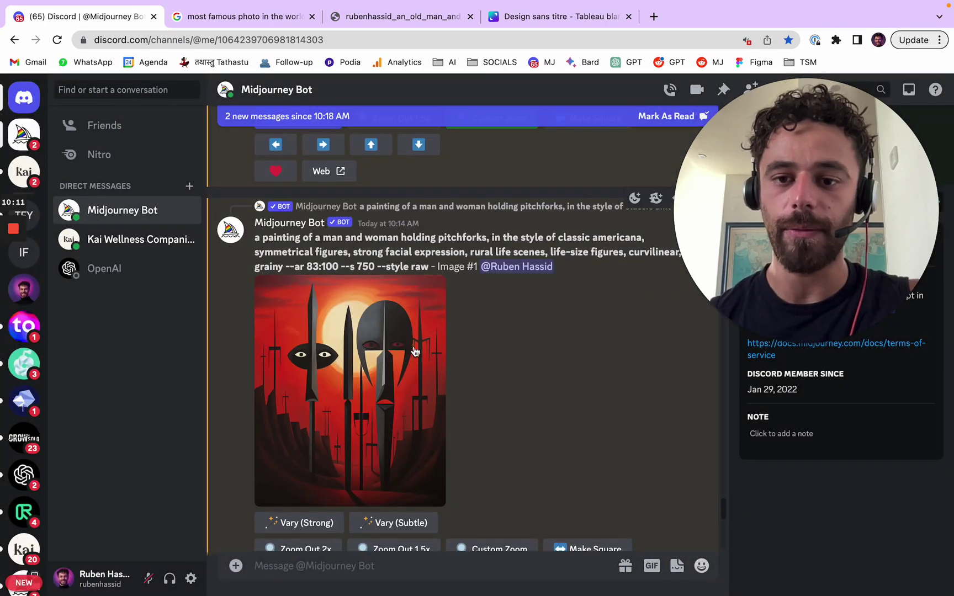
View the red mask painting enlarged, and create strong variations of it with "portrait," added at the start of the prompt.
click(415, 352)
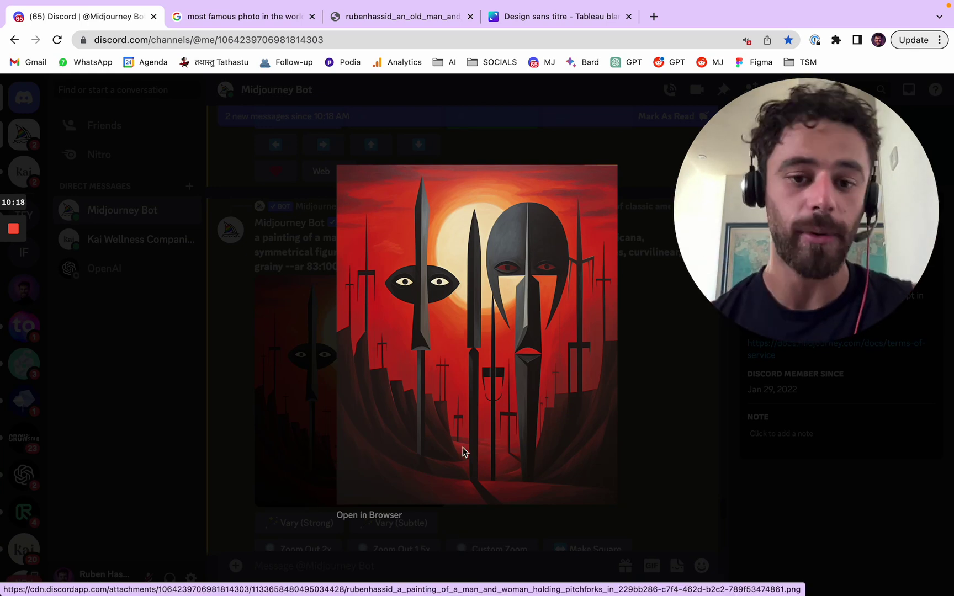
click(297, 378)
scroll(373, 407, down, 3)
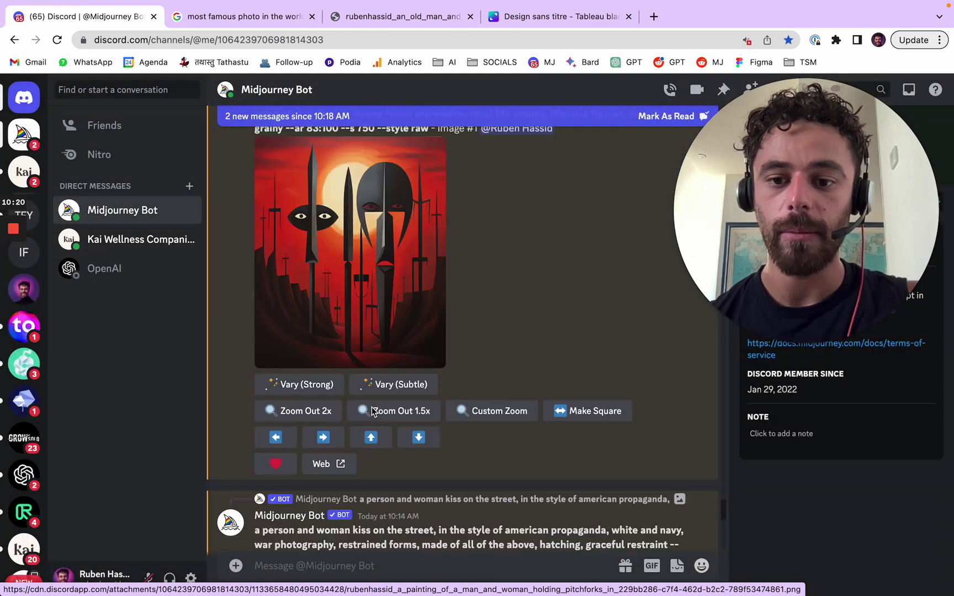
click(327, 387)
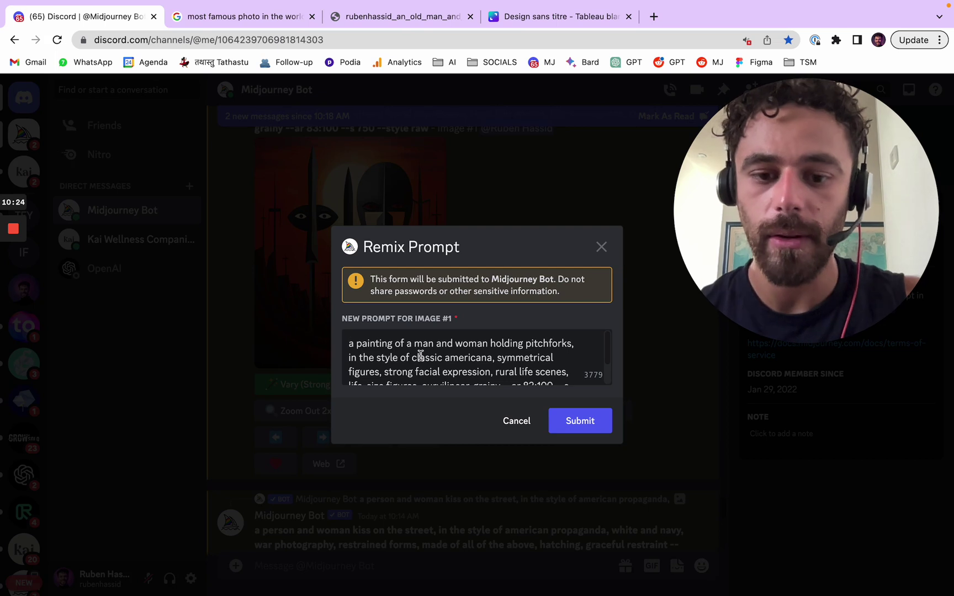
click(349, 343)
text(portrait,)
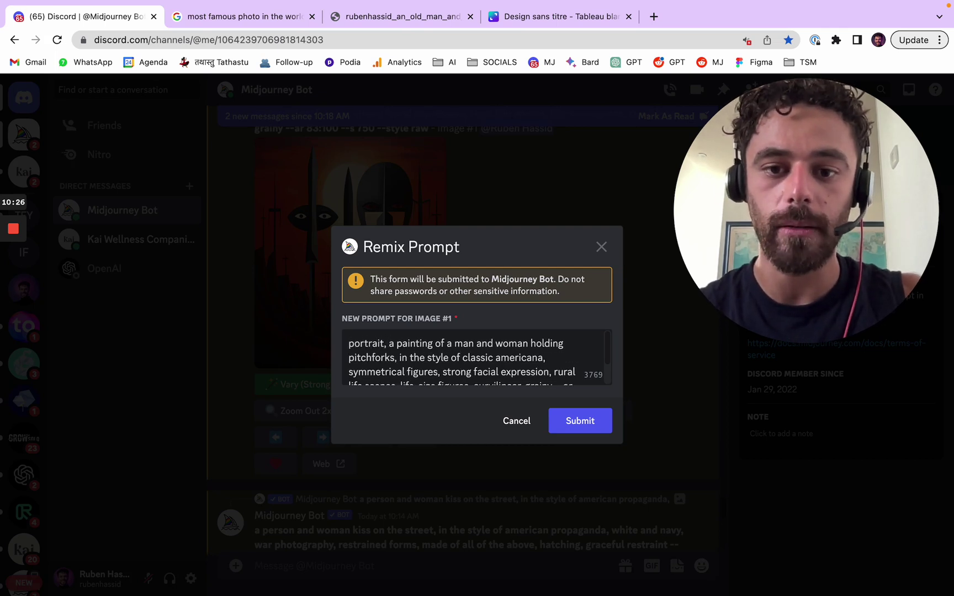
click(562, 431)
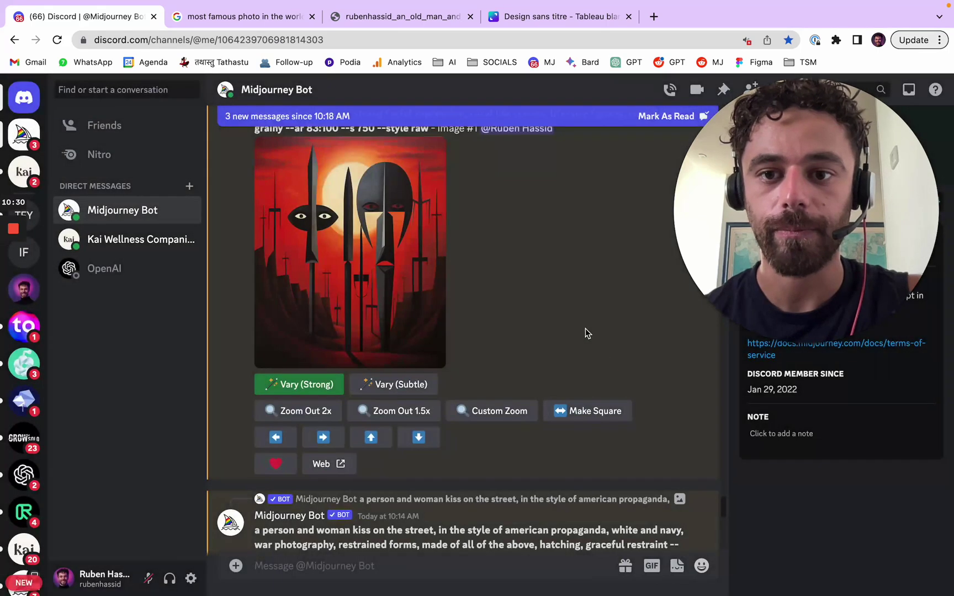
View the red mask painting enlarged again, close it and go on to the upscaled street kiss image.
click(331, 273)
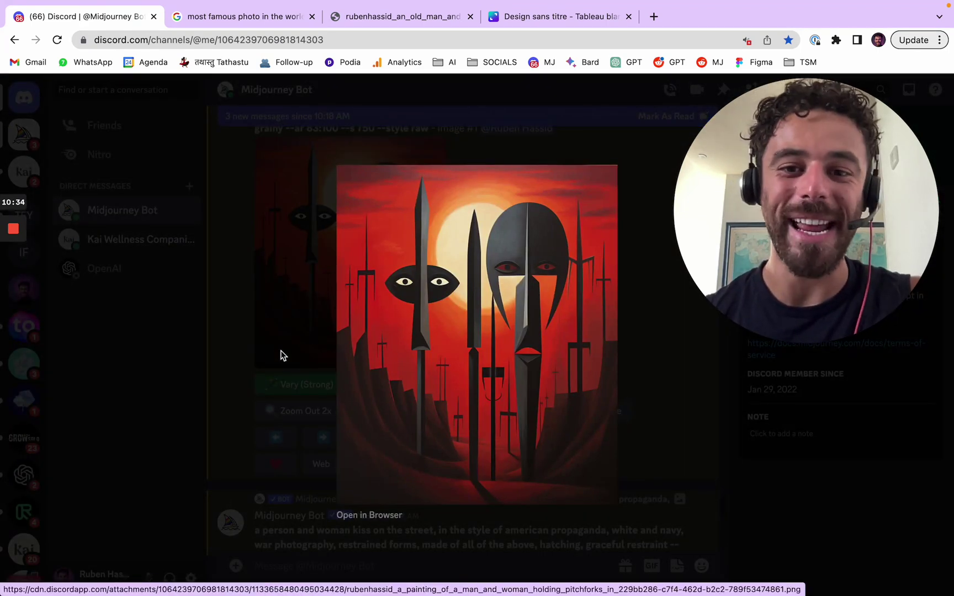
click(280, 355)
scroll(535, 317, down, 4)
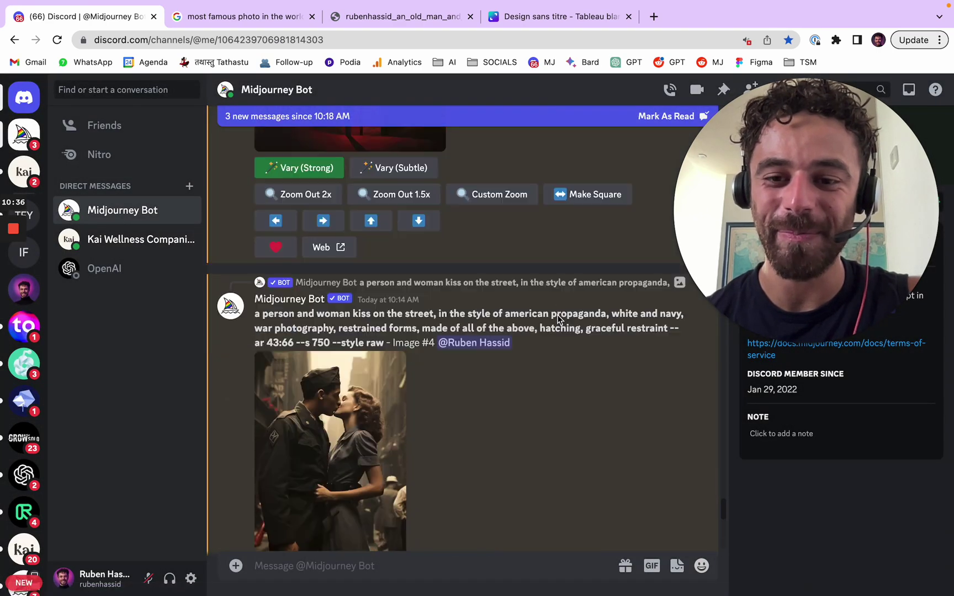
Look back at the red mask painting's prompt, examining its opening phrase about a man and woman holding pitchforks.
scroll(471, 278, up, 7)
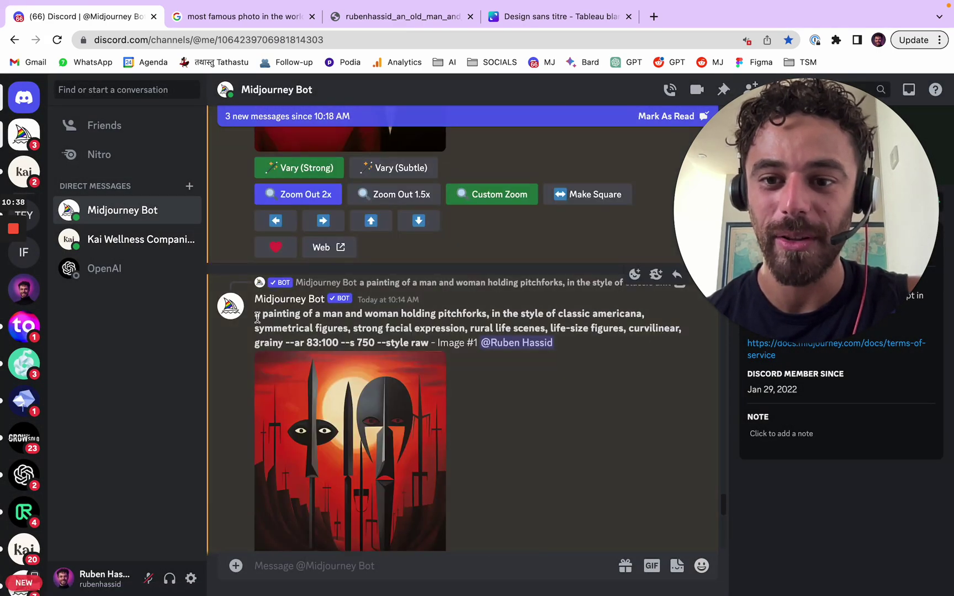
drag(257, 318, 490, 319)
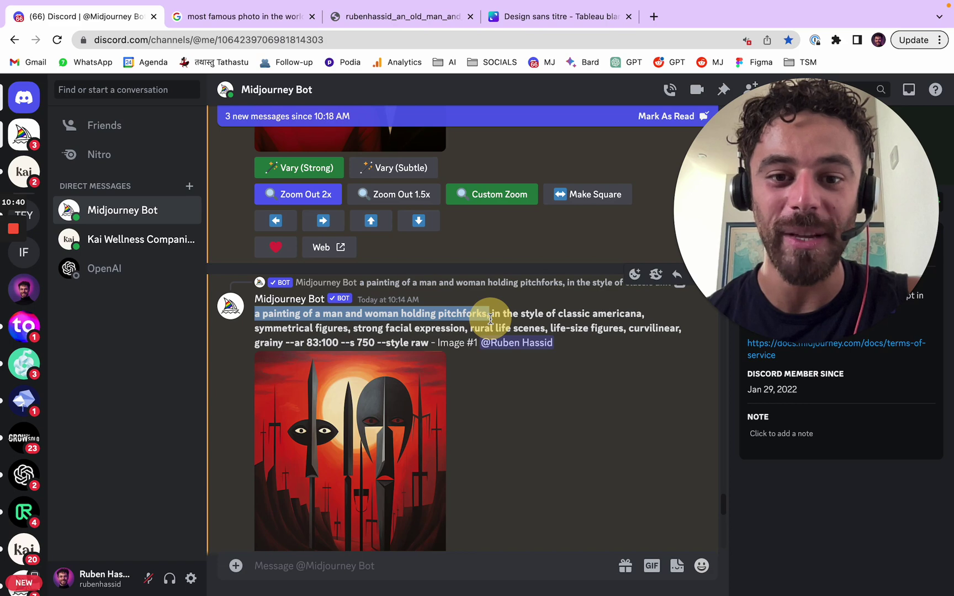
click(498, 315)
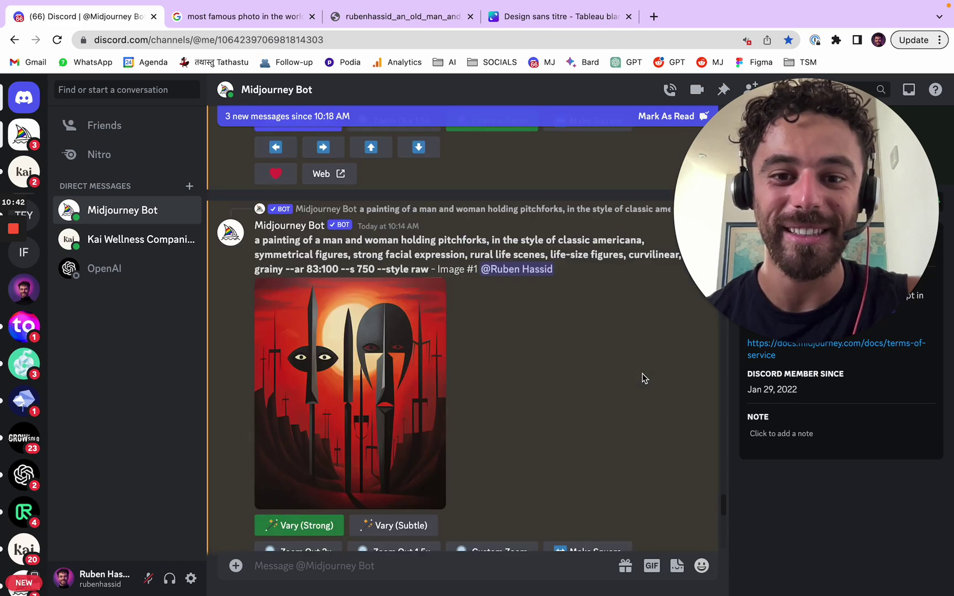
View the upscaled street kiss image enlarged, and zoom it out by 2x.
scroll(641, 375, down, 3)
scroll(641, 374, down, 6)
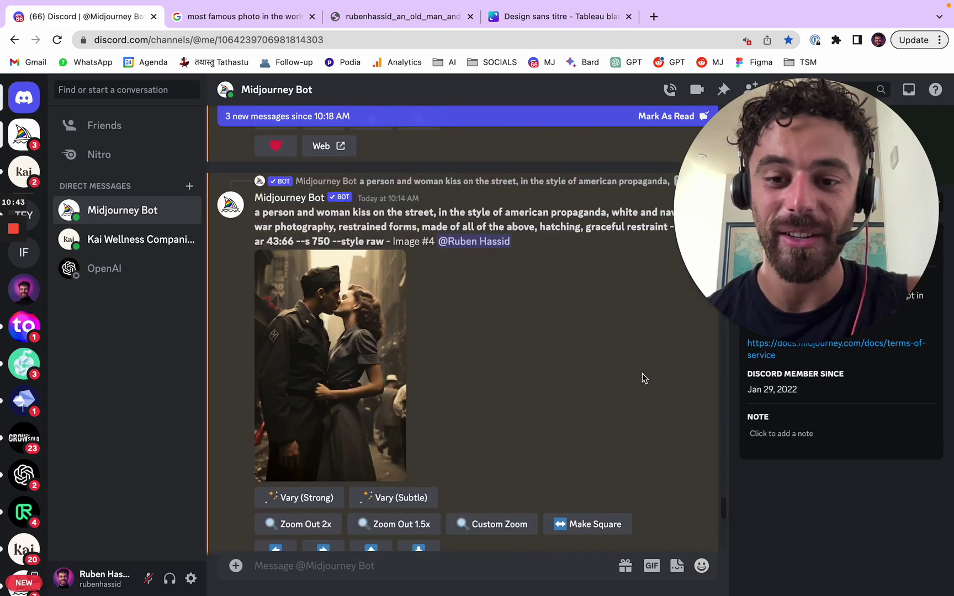
click(371, 352)
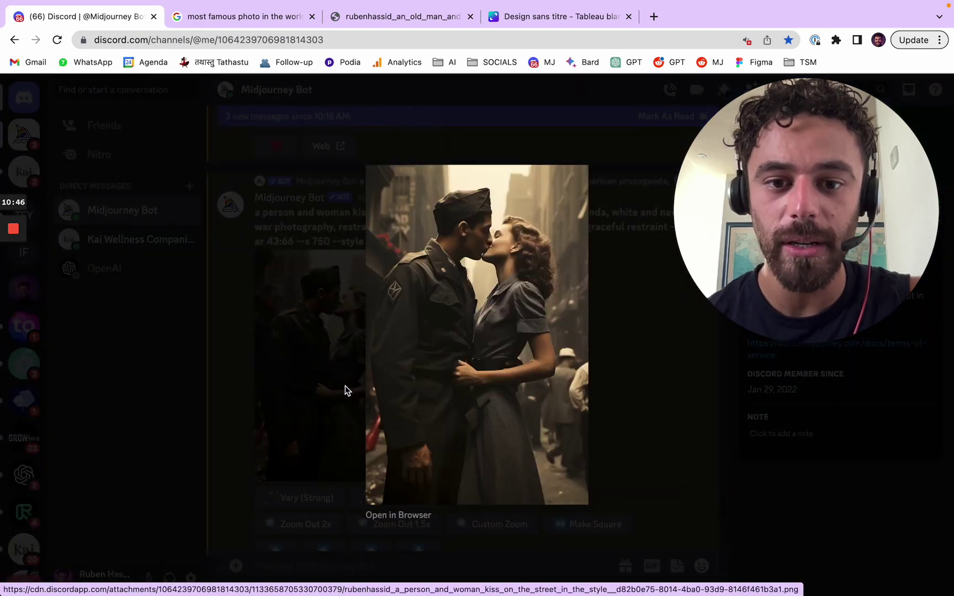
click(345, 386)
scroll(324, 441, down, 1)
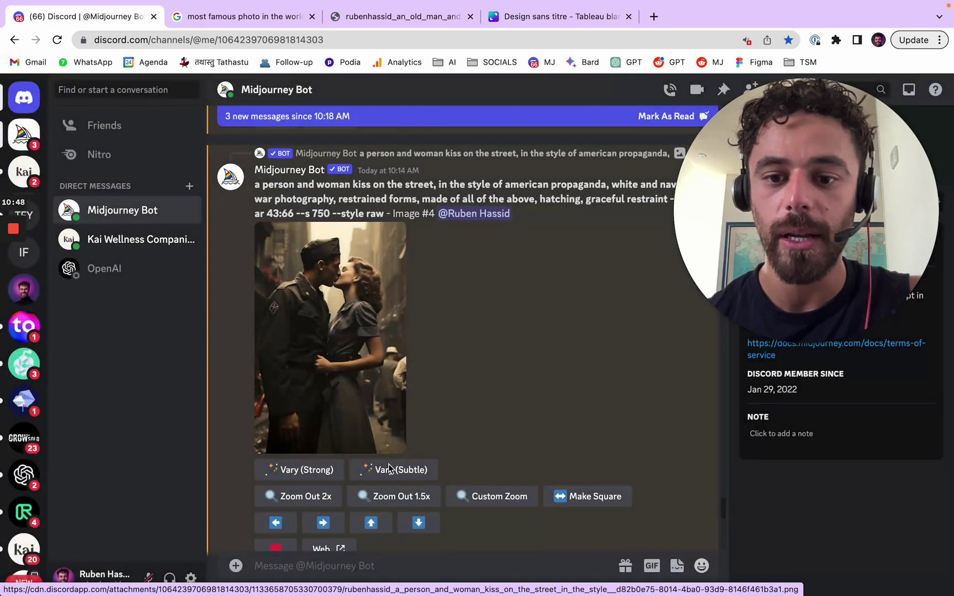
click(576, 349)
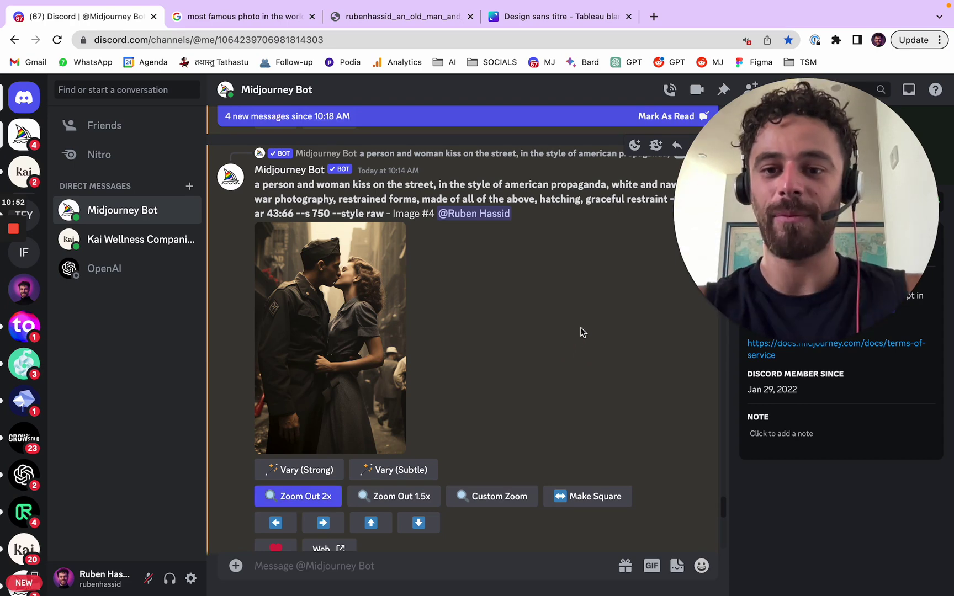
View the red-hat man and braided woman painting enlarged, and create subtle variations of it with "surreal," added at the start of the prompt.
scroll(580, 334, down, 10)
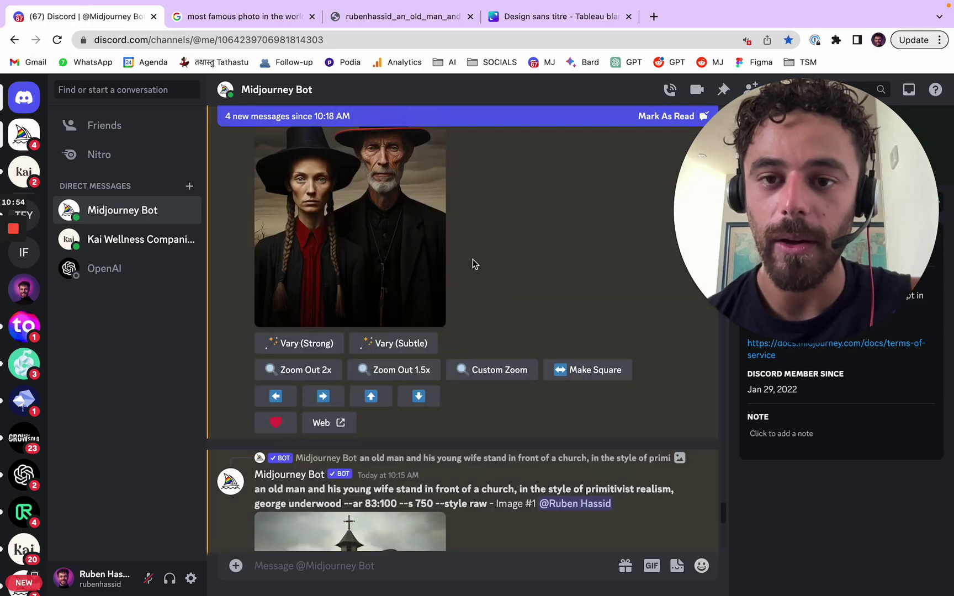
click(435, 265)
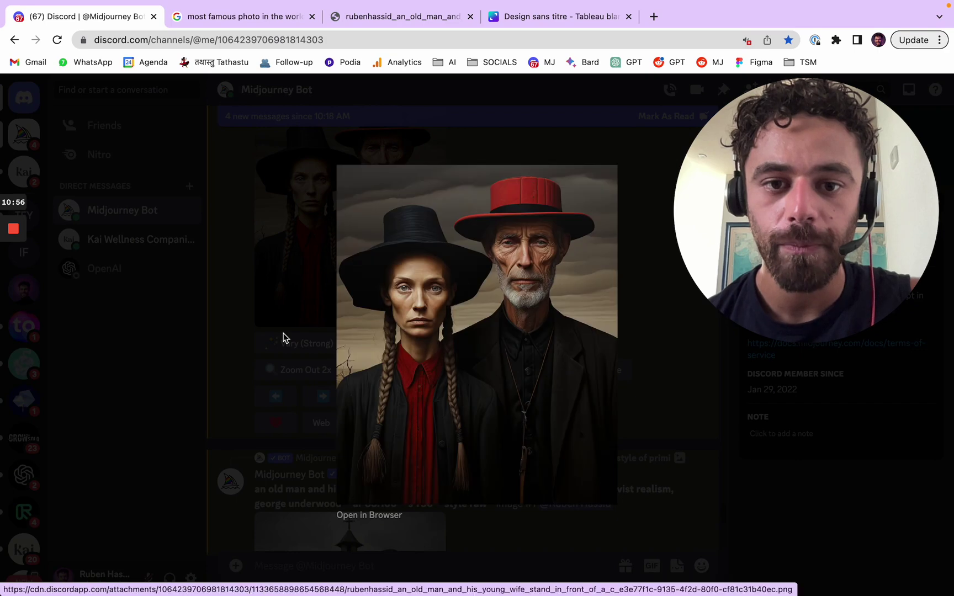
click(284, 338)
scroll(432, 330, up, 2)
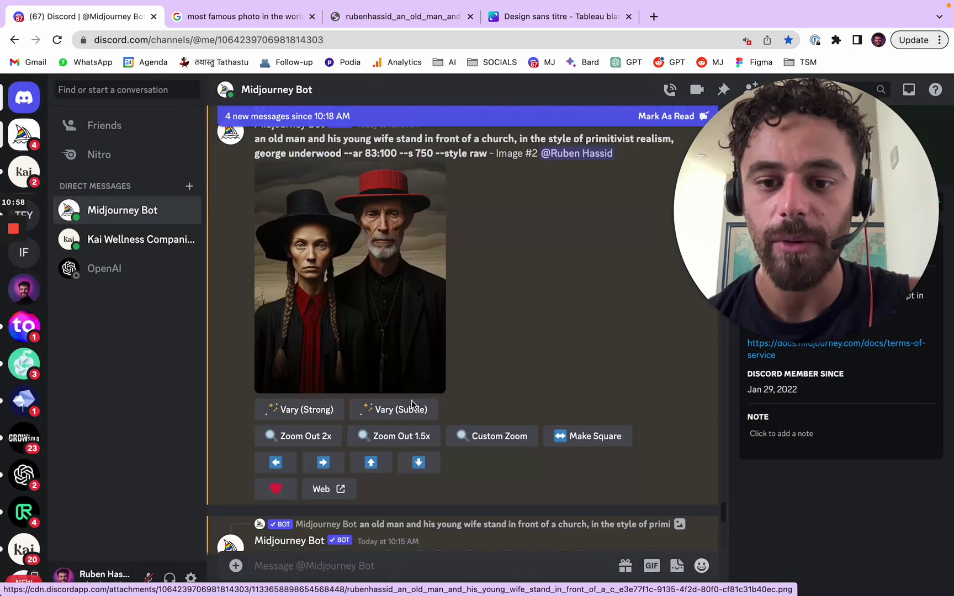
click(400, 420)
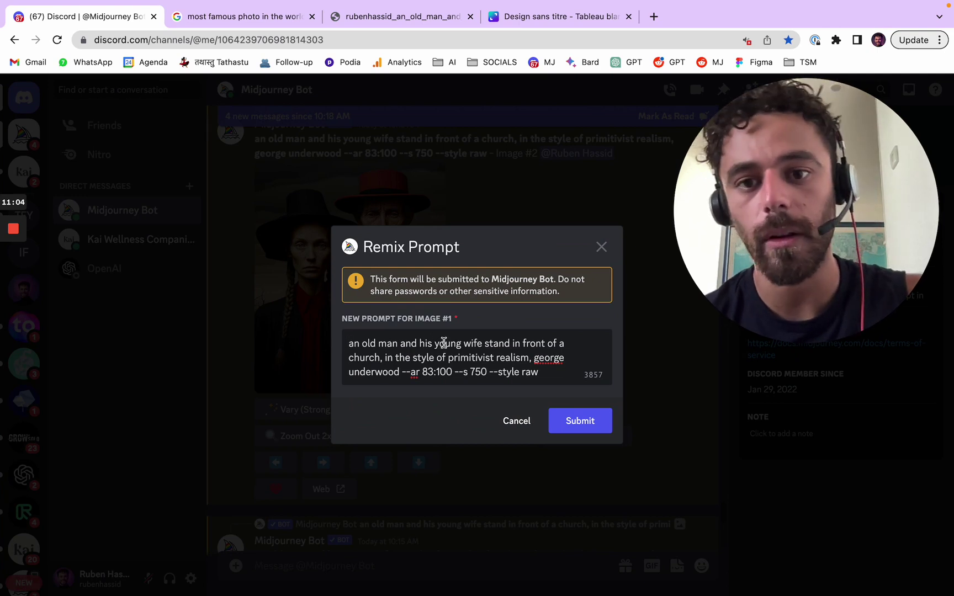
text(surrealism)
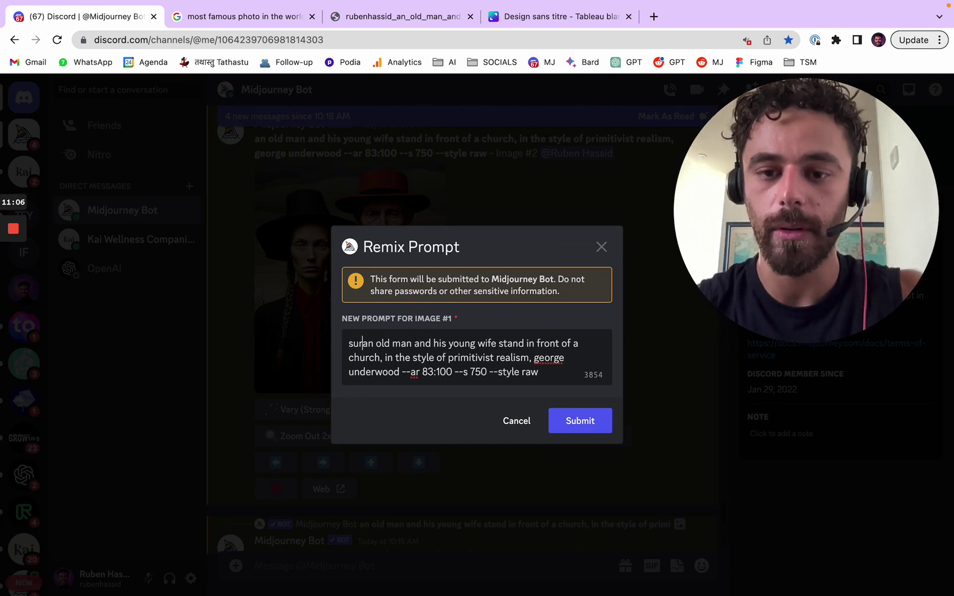
key(BackSpace)
key(BackSpace)
key(BackSpace)
text(,)
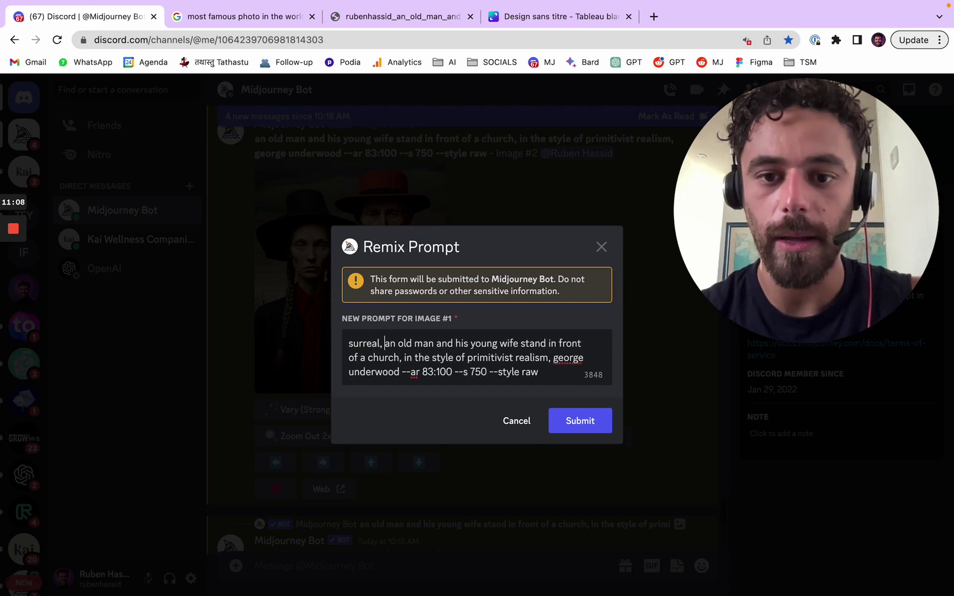
click(562, 423)
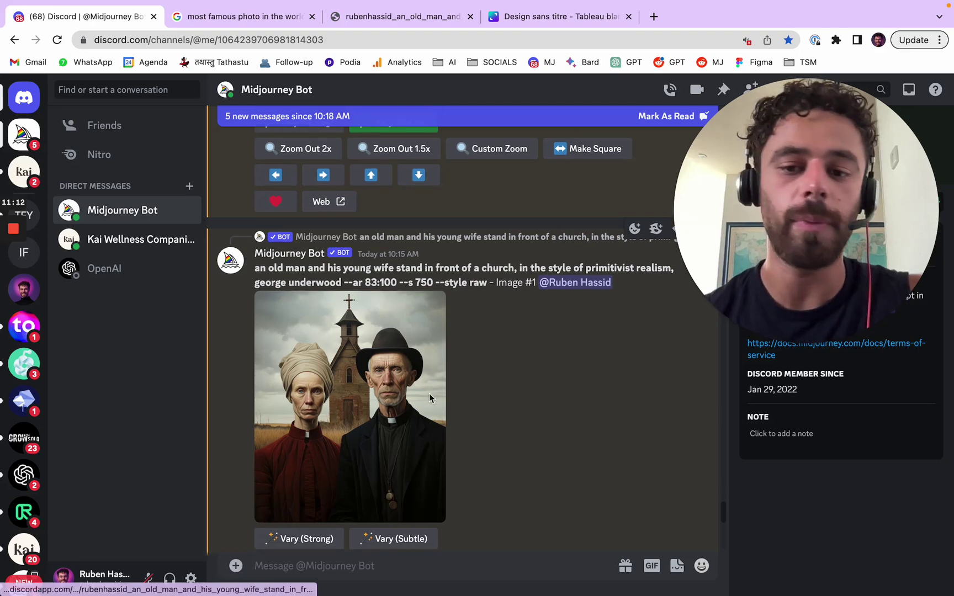
Zoom out the church couple painting by 2x, and view the shovel-holding farm couple enlarged and zoom it out by 2x as well.
click(323, 396)
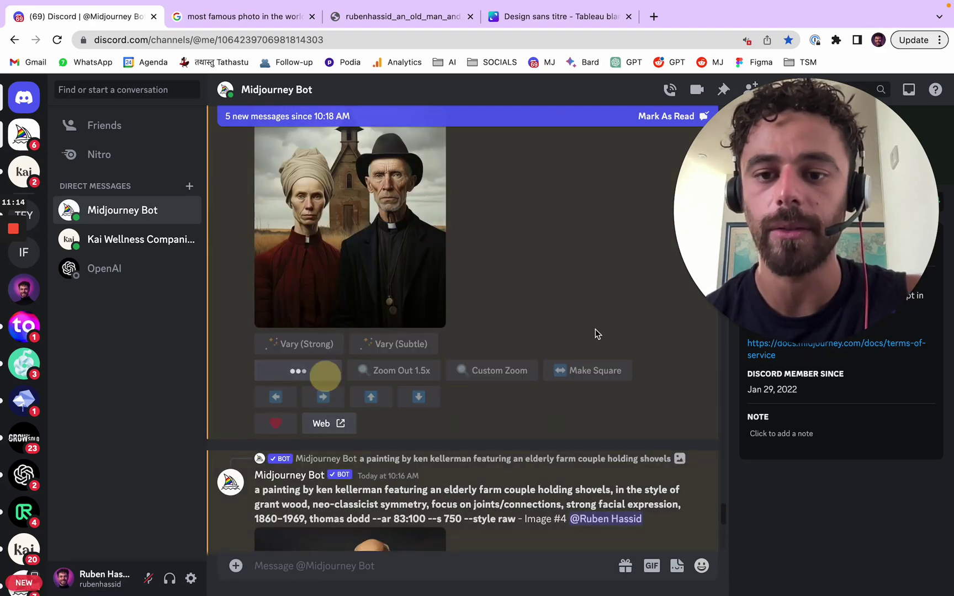
scroll(516, 333, up, 5)
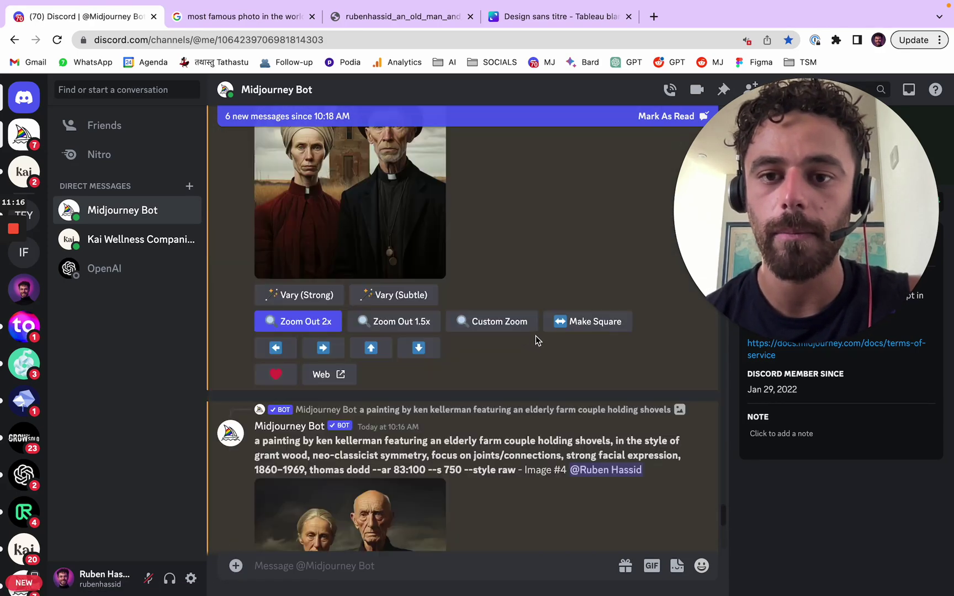
scroll(582, 341, down, 5)
click(333, 276)
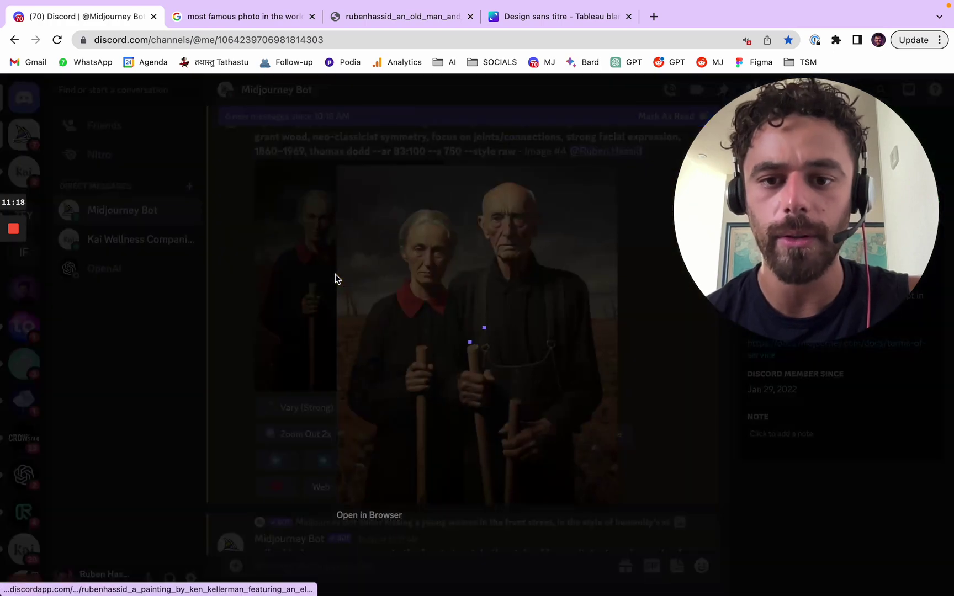
click(336, 273)
click(301, 434)
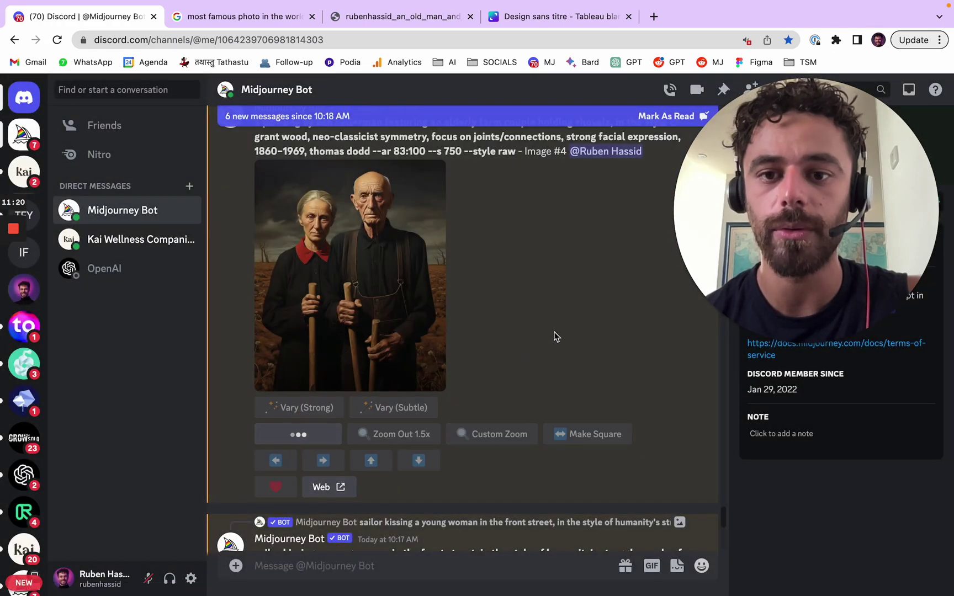
View the sailor kiss image enlarged and at full size in a separate browser tab, and close both views.
scroll(500, 288, down, 6)
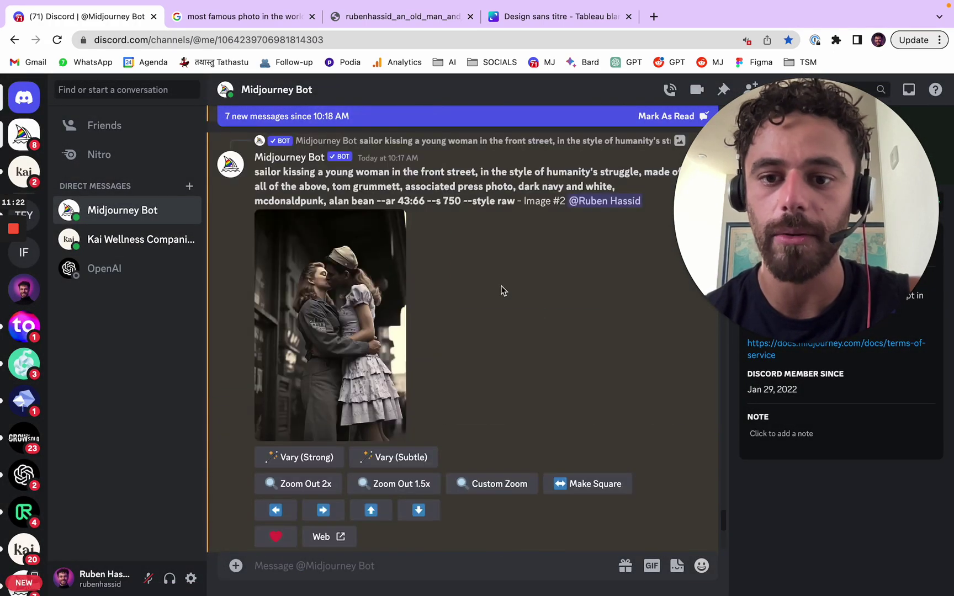
click(364, 304)
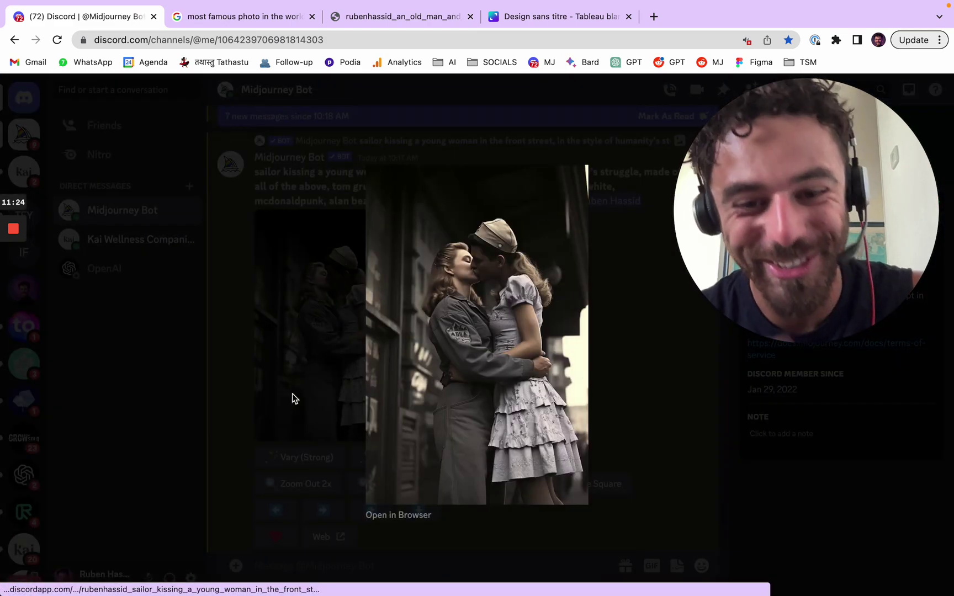
click(280, 409)
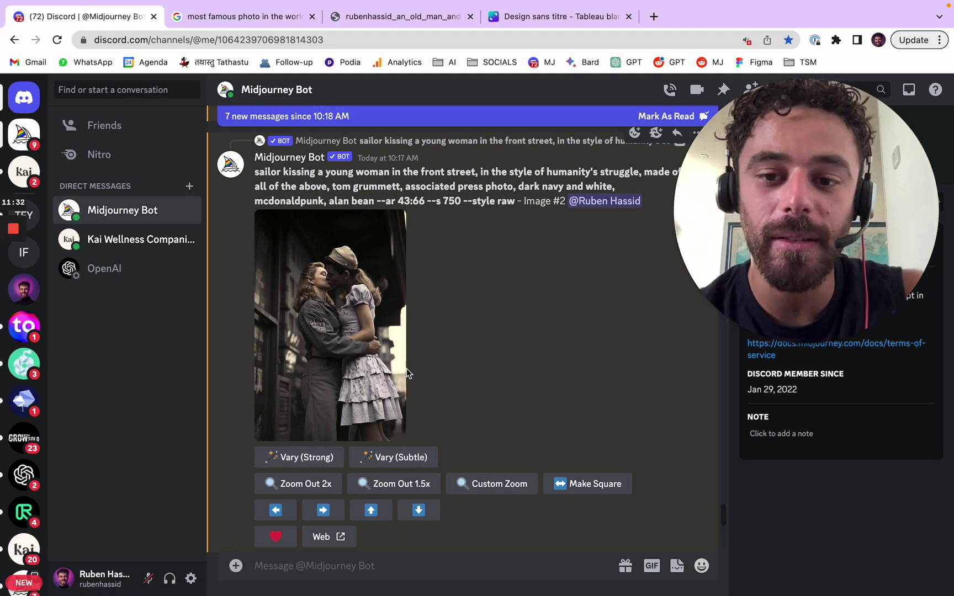
click(383, 371)
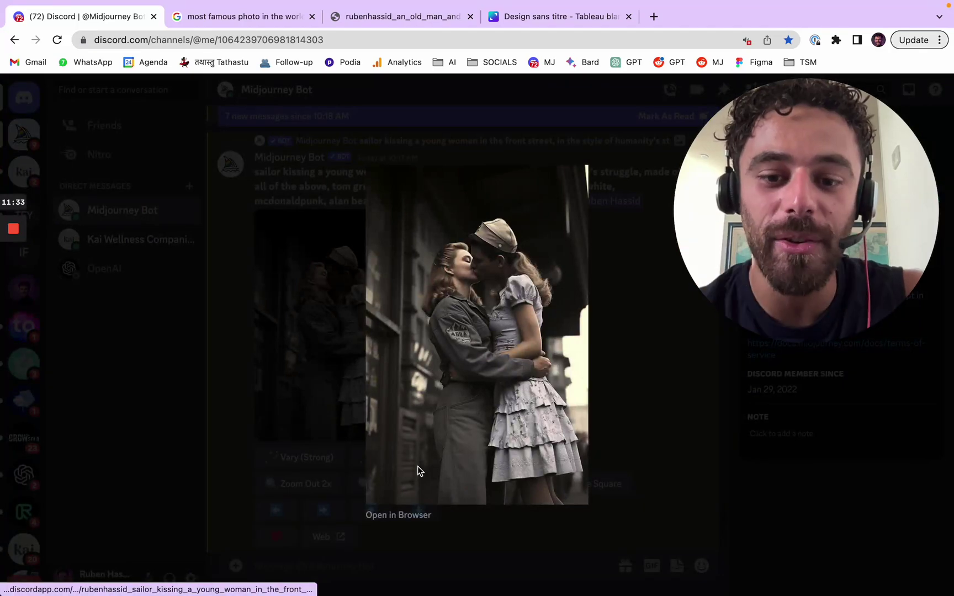
click(399, 515)
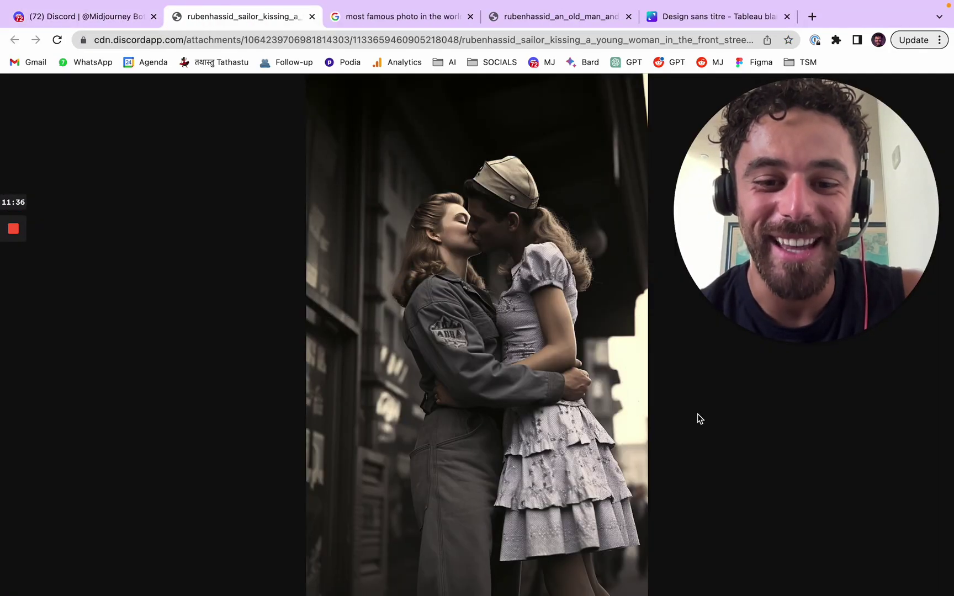
click(606, 471)
click(603, 450)
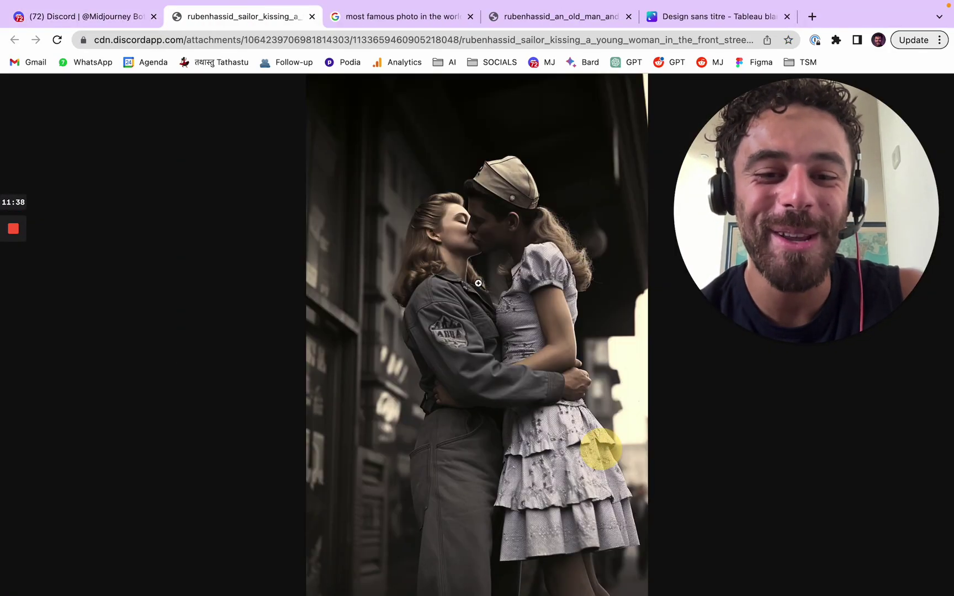
click(312, 16)
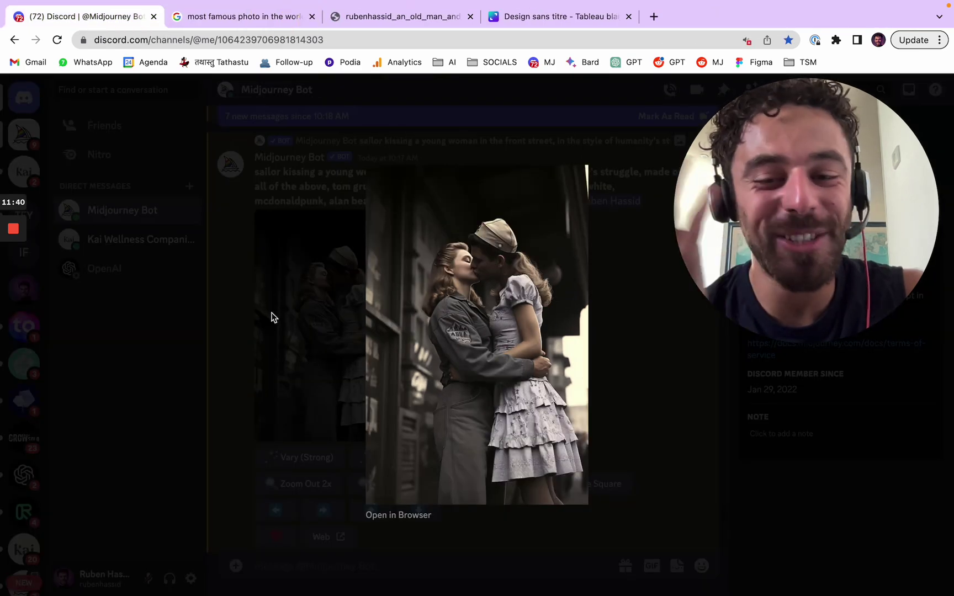
key(Escape)
Create a custom zoom of the sailor kiss image, replacing its description with "world war ii, we just won the war, celebration" and keeping --zoom 2.
scroll(558, 315, down, 3)
scroll(544, 329, up, 2)
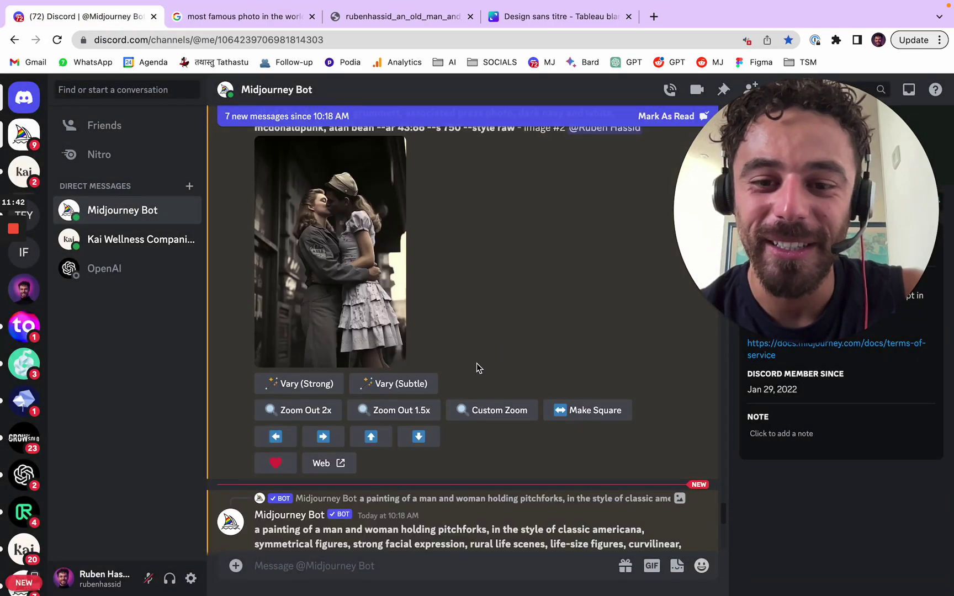
scroll(476, 368, up, 1)
click(493, 427)
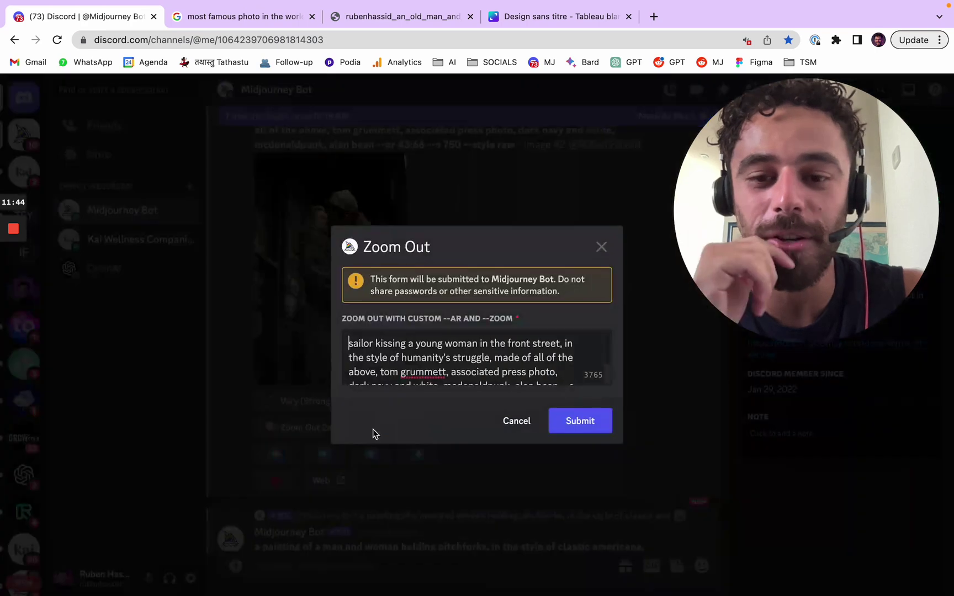
drag(350, 343, 561, 350)
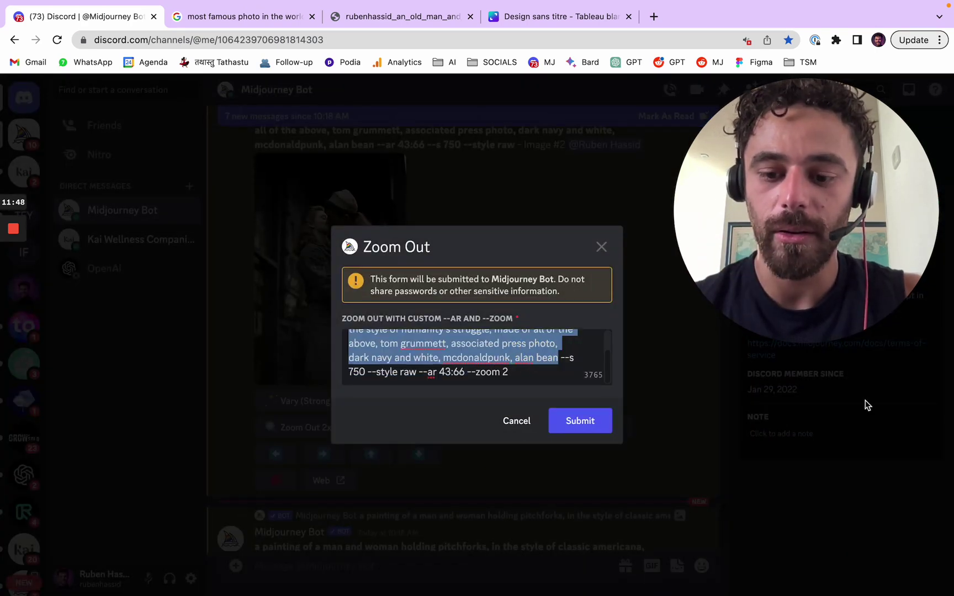
text(world)
text( war ii)
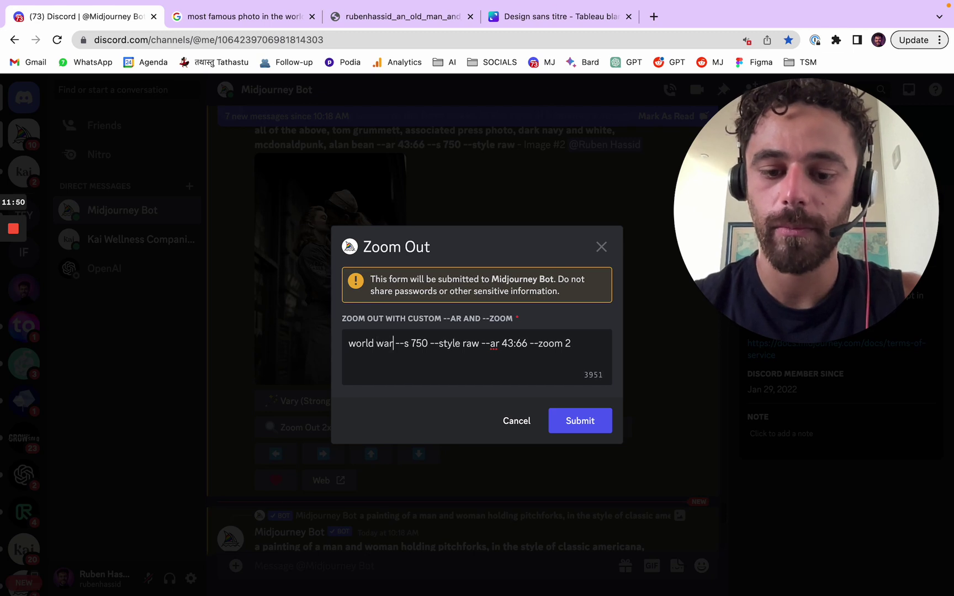
text(, we just won t)
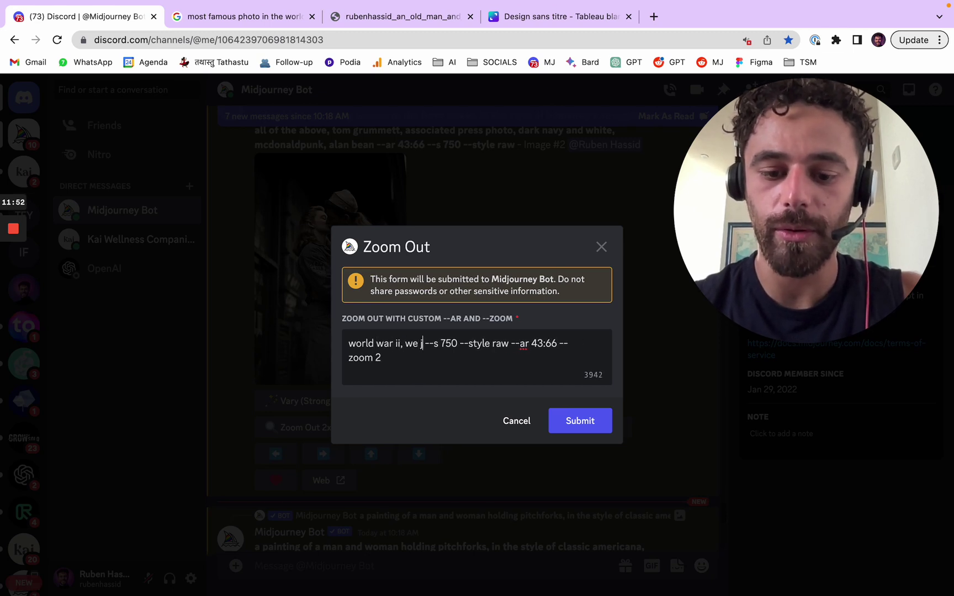
text(he a)
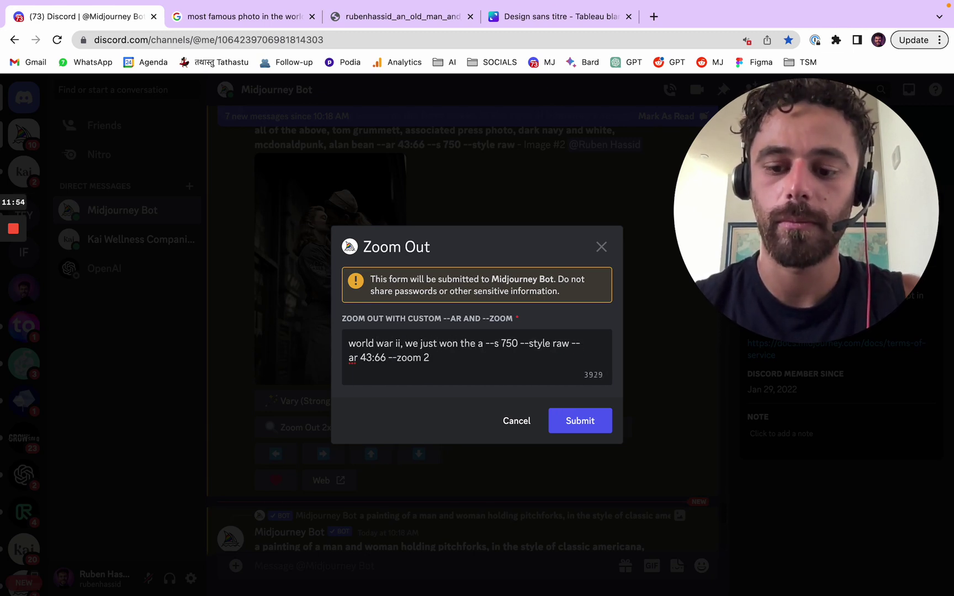
key(BackSpace)
text(war,)
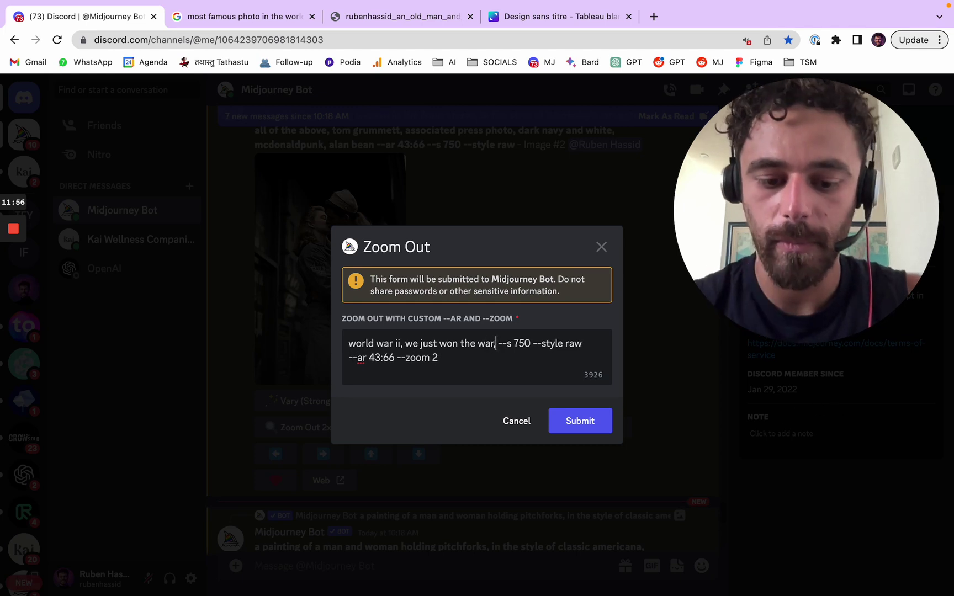
text( celebration)
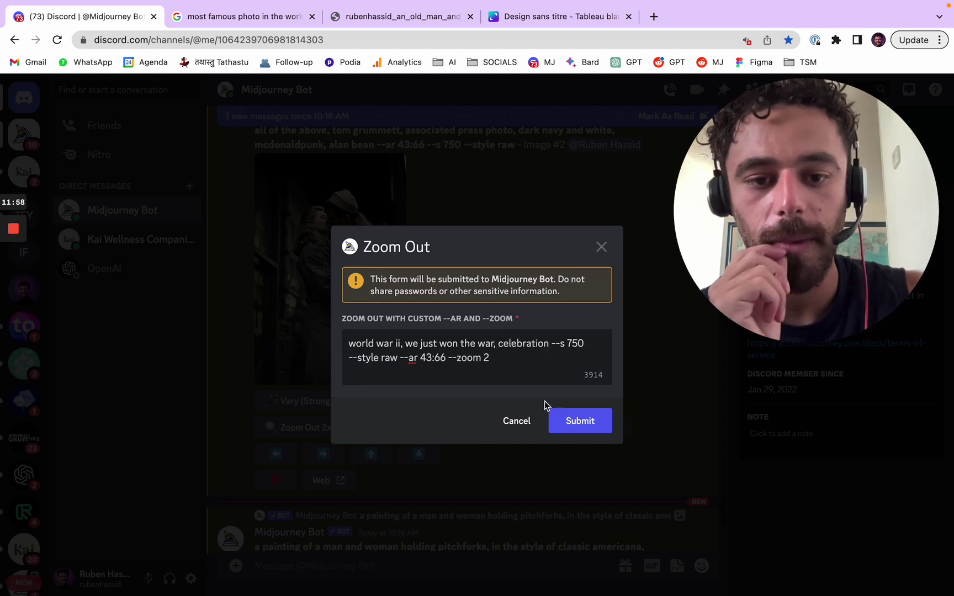
click(574, 422)
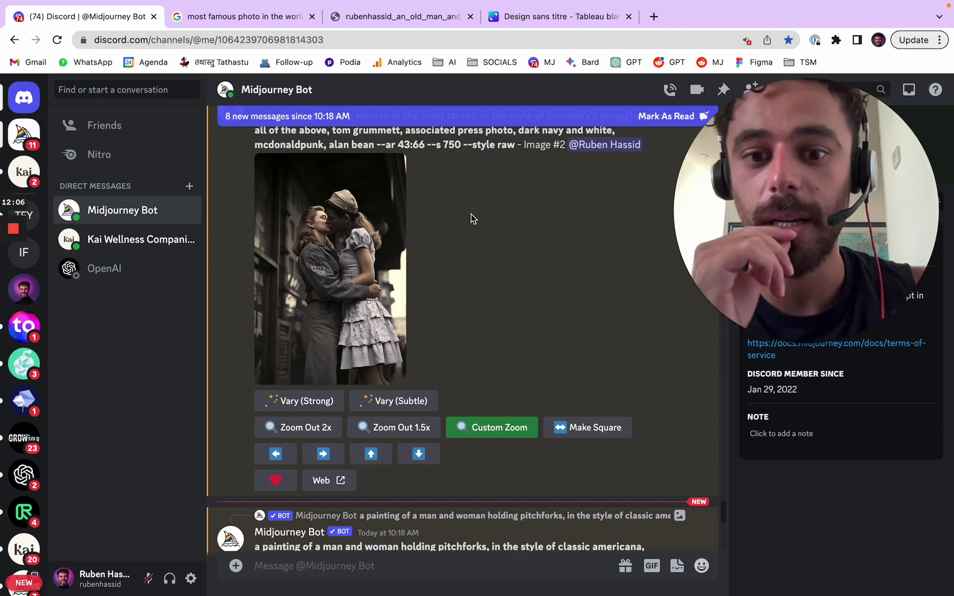
scroll(473, 217, down, 6)
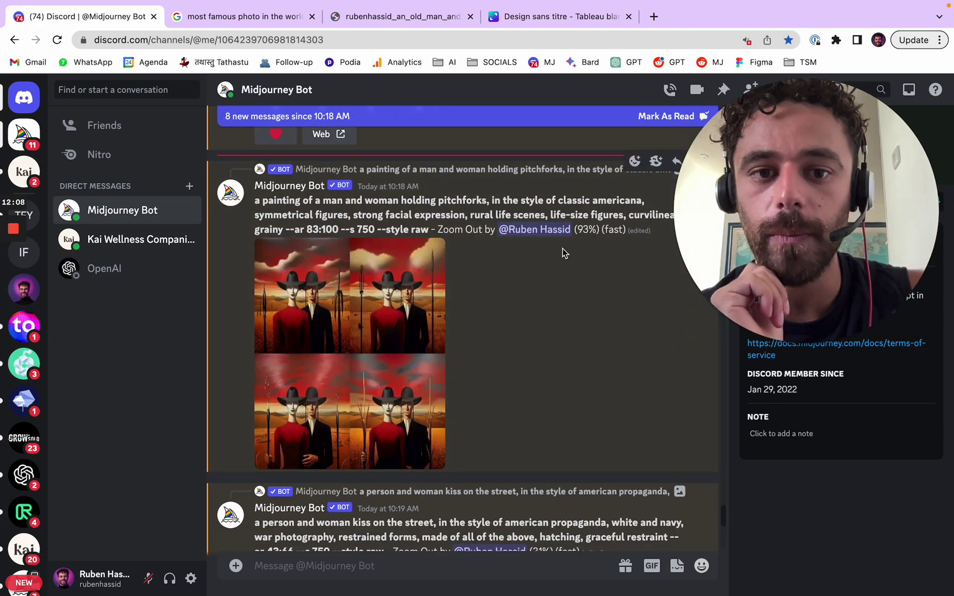
Open the zoomed-out grid of the pitchfork couple in black hats at full size in a separate browser tab.
scroll(546, 330, down, 10)
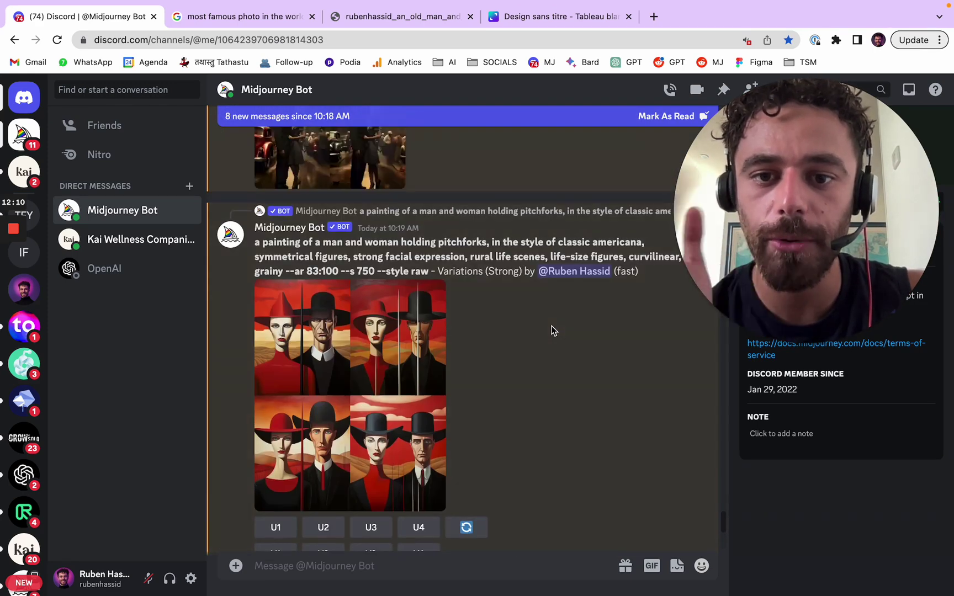
scroll(553, 330, up, 10)
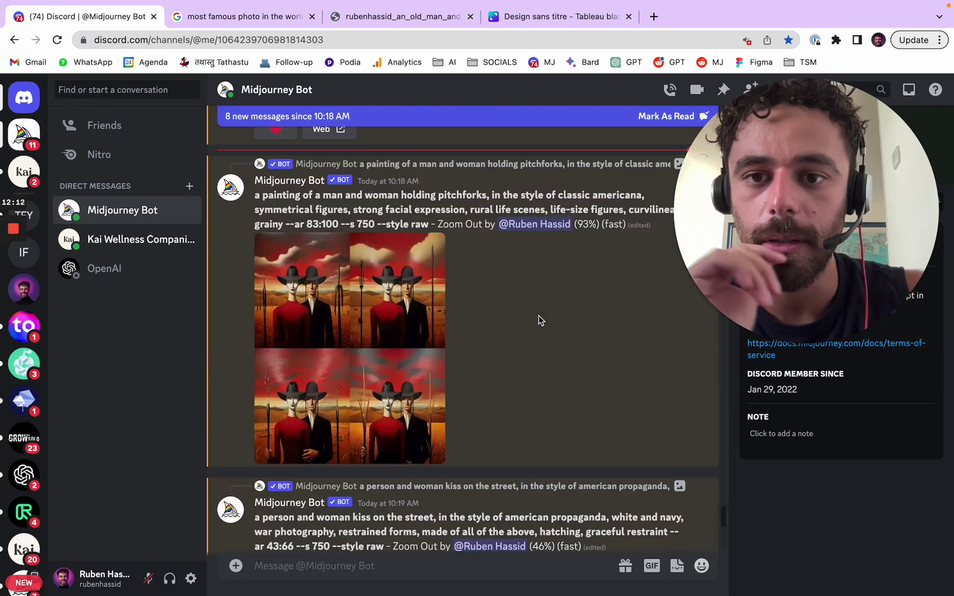
scroll(584, 341, down, 10)
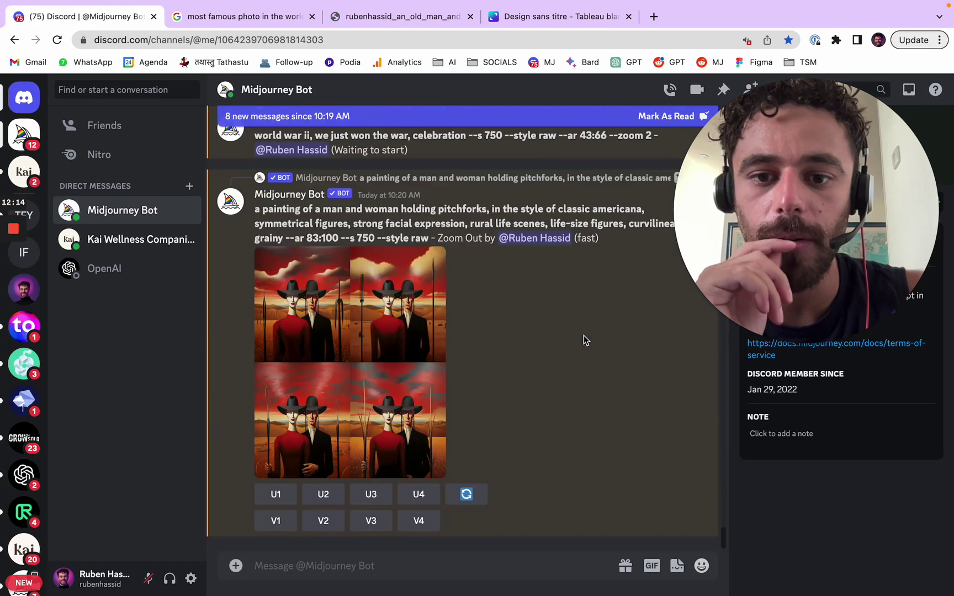
click(435, 350)
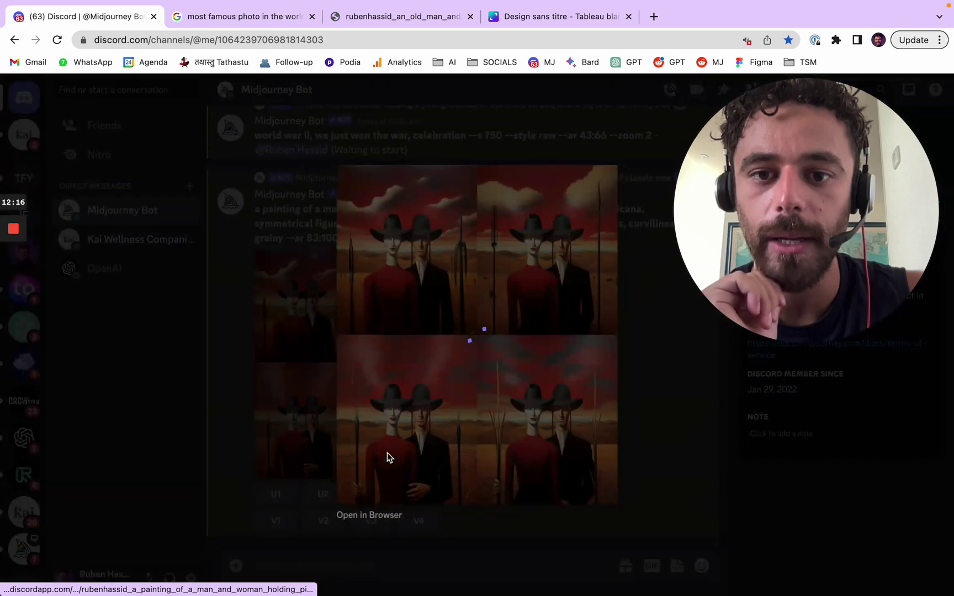
click(380, 514)
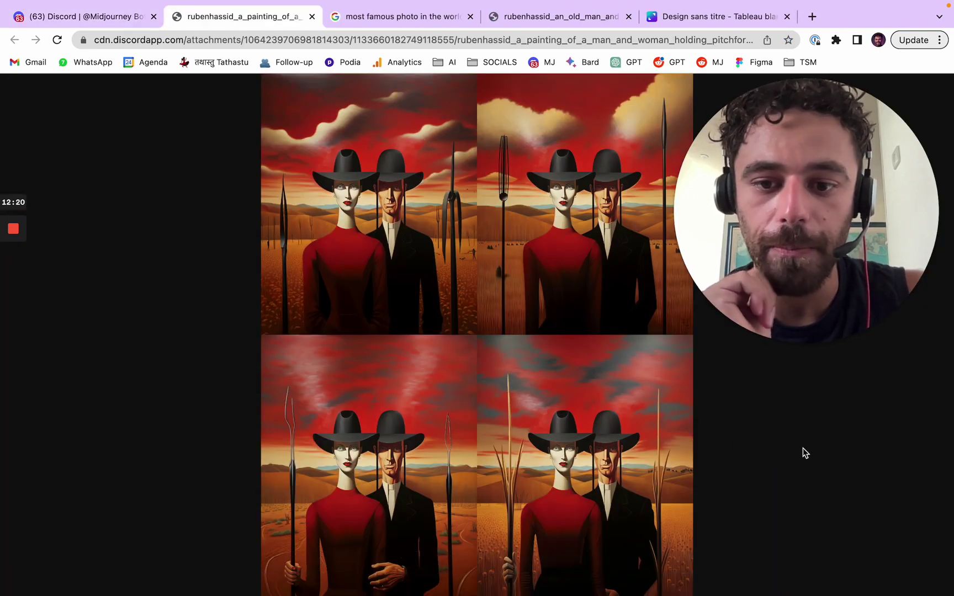
Magnify the third image of the pitchfork couple grid to inspect its details, and return to the whole grid.
click(412, 512)
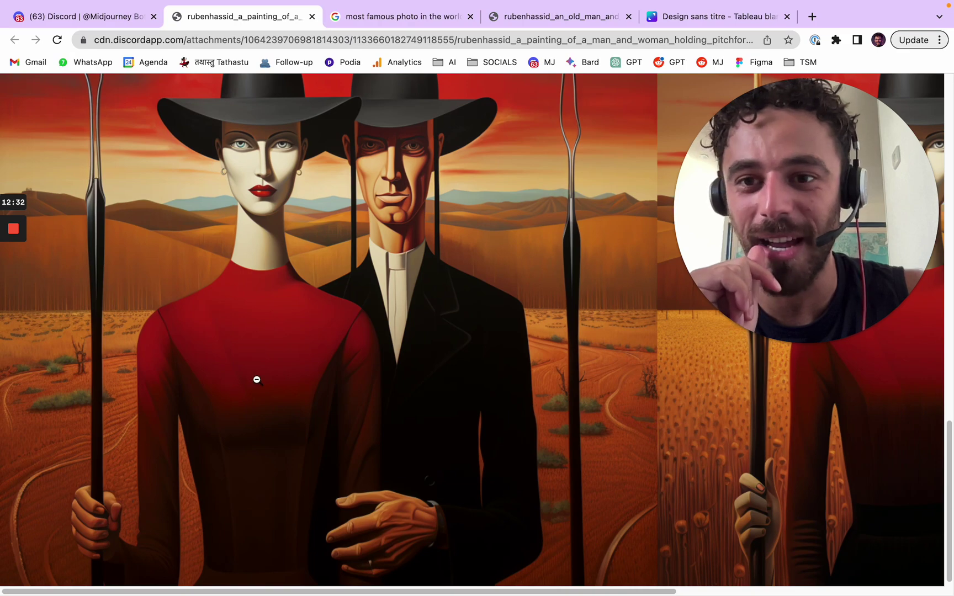
scroll(270, 375, up, 3)
click(298, 363)
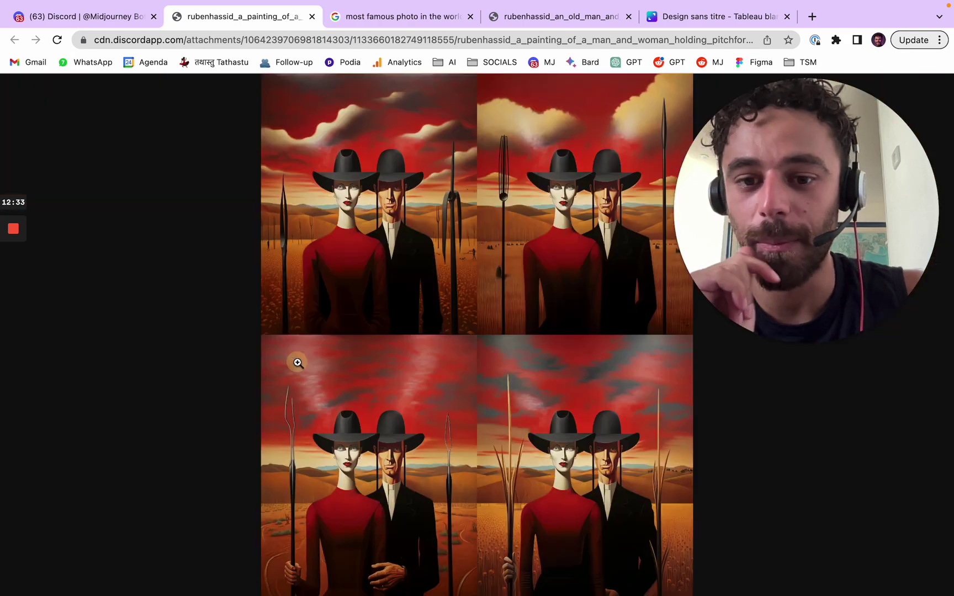
click(404, 426)
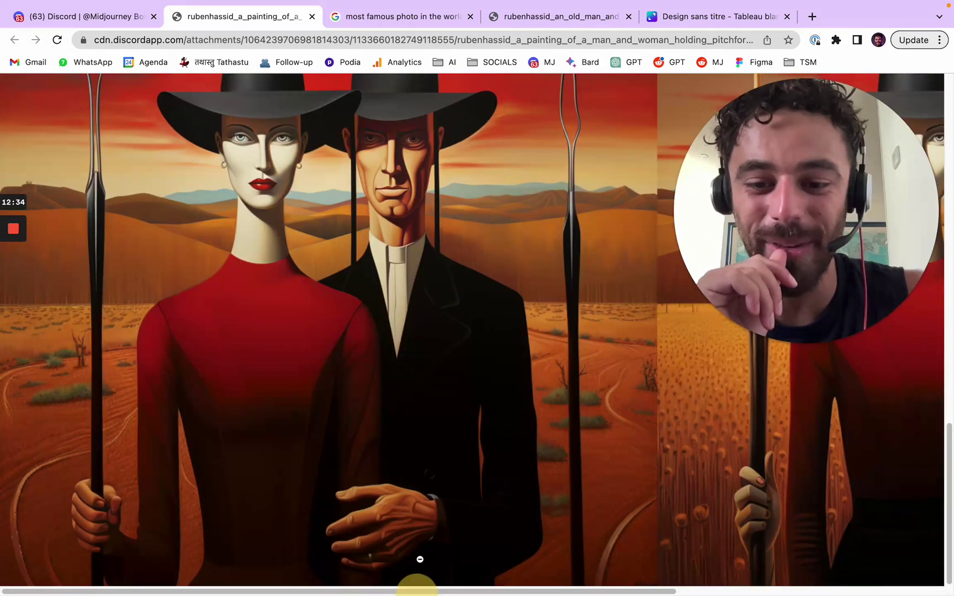
click(476, 525)
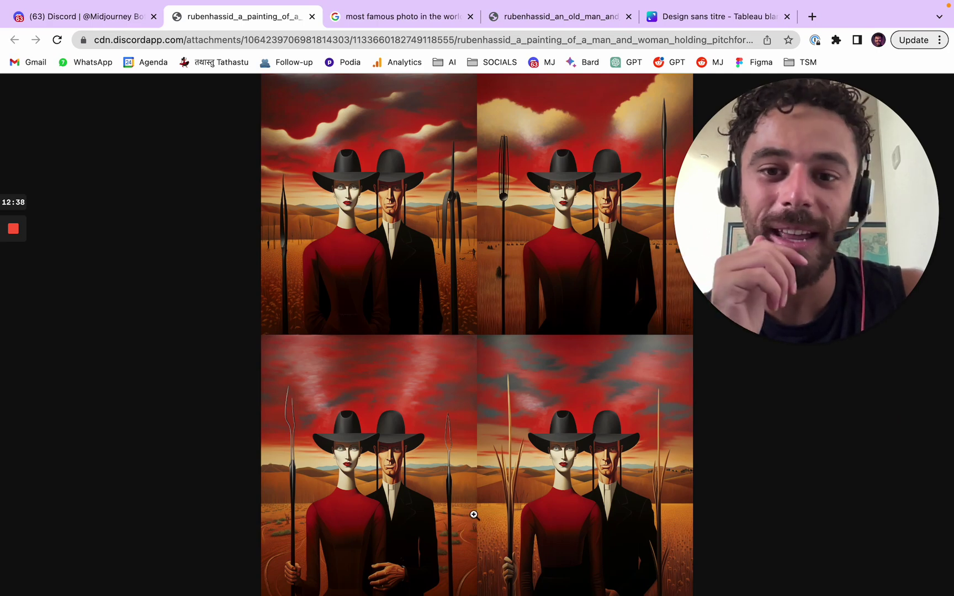
Close the full-size and enlarged views, and upscale the third image of the zoomed-out pitchfork couple grid.
click(312, 17)
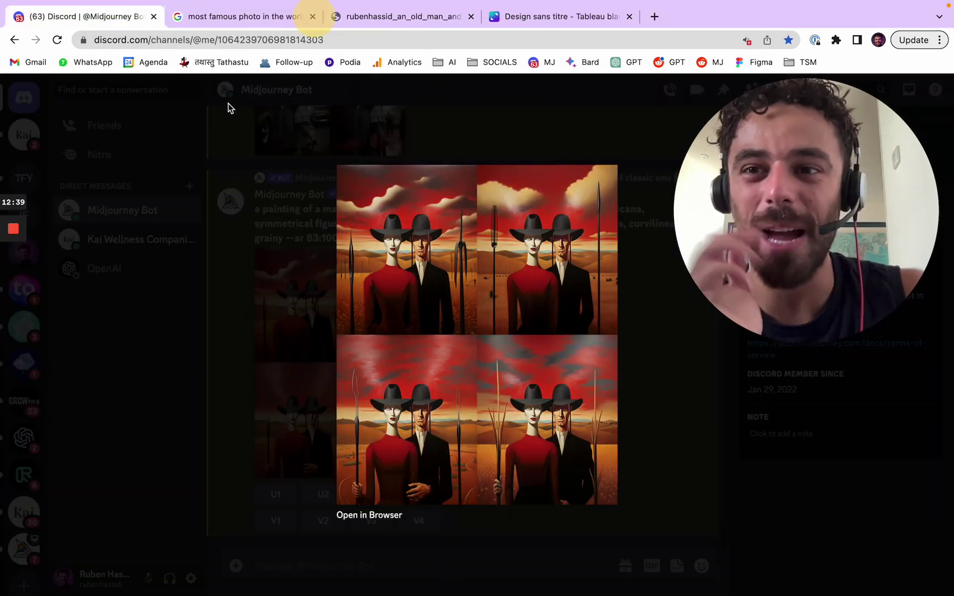
click(277, 241)
click(378, 491)
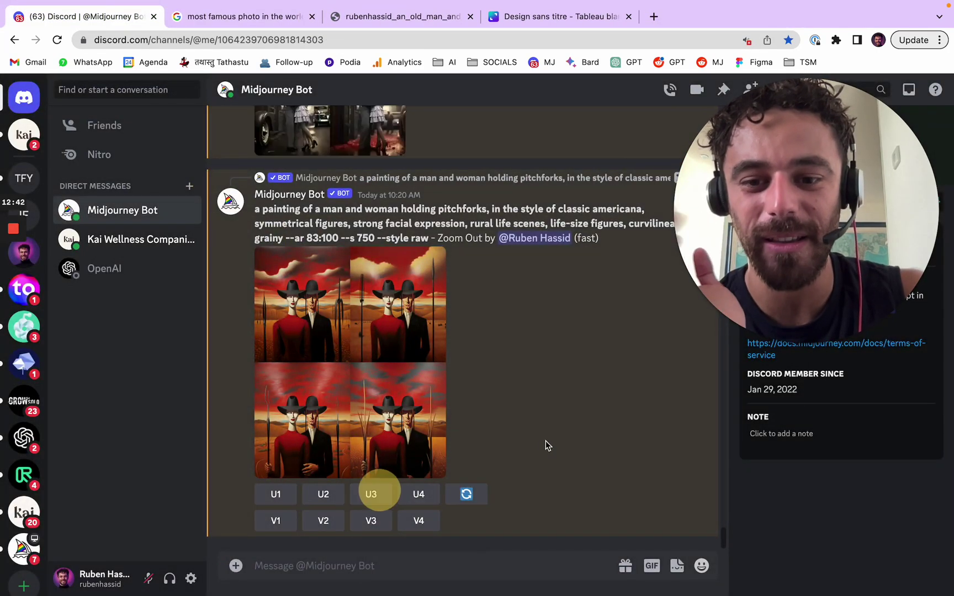
click(371, 494)
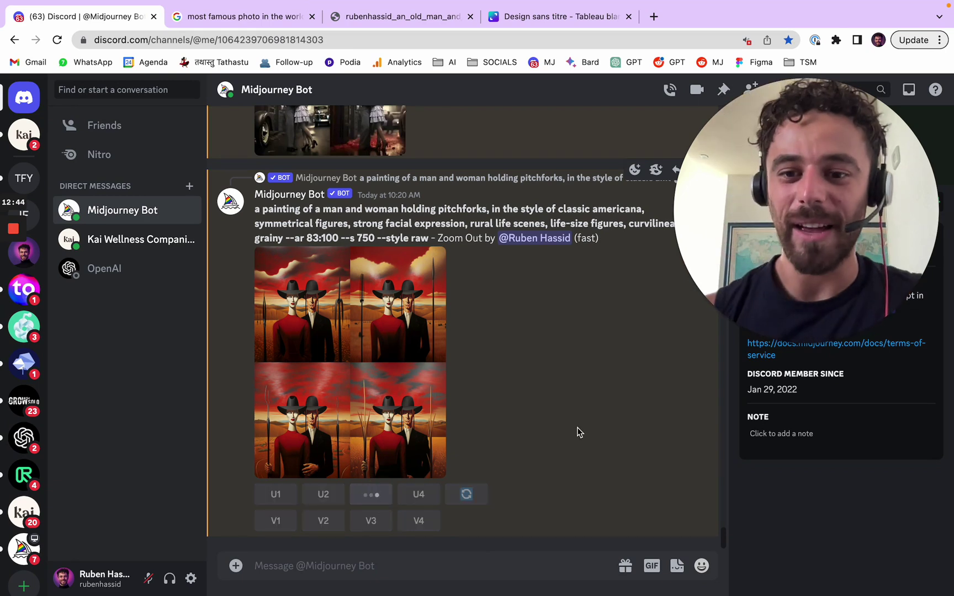
Find the "surreal," remix of the old man and his young wife and open its grid at full size in a separate browser tab.
scroll(584, 420, up, 5)
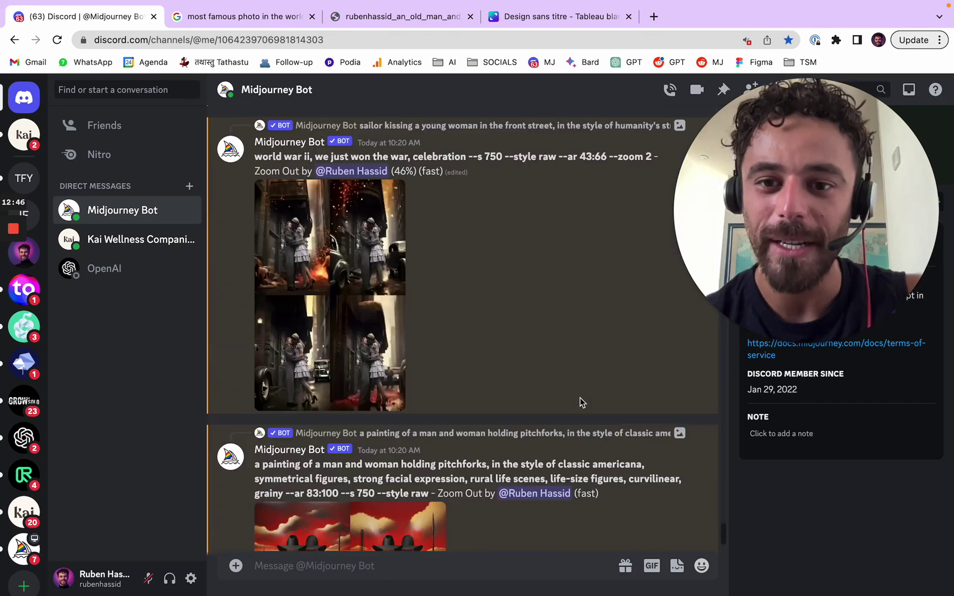
scroll(569, 351, down, 6)
scroll(602, 358, up, 5)
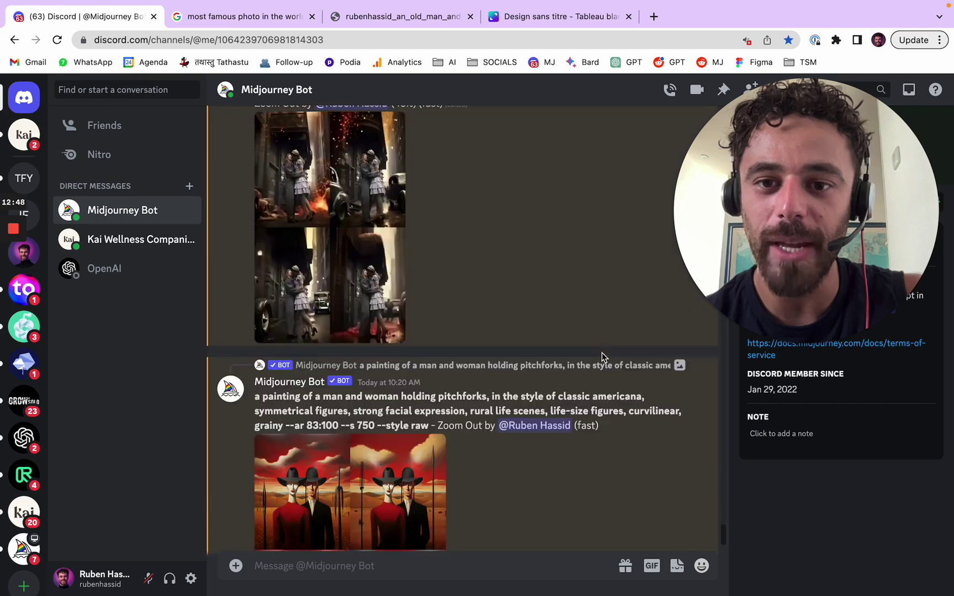
scroll(604, 357, down, 8)
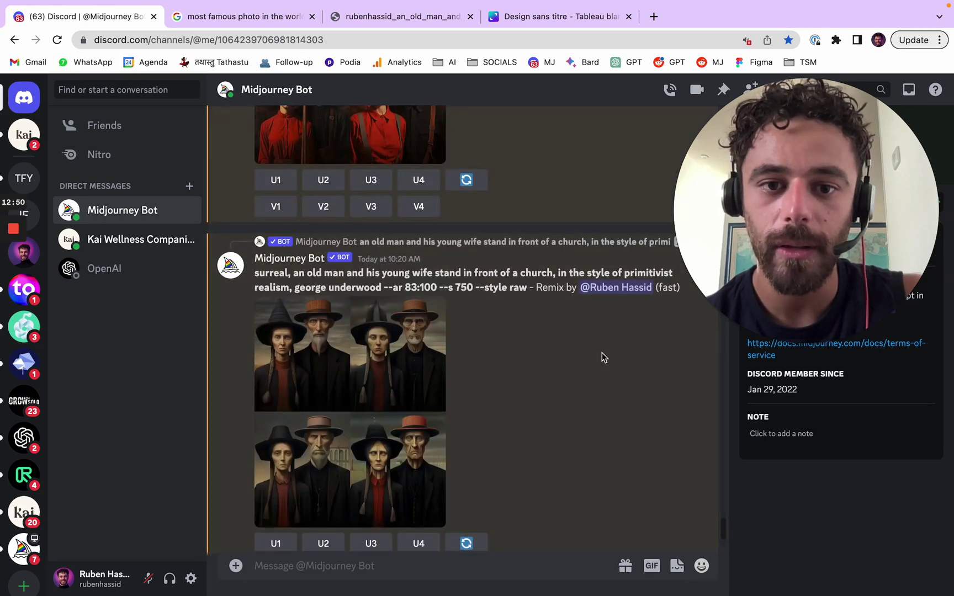
scroll(604, 357, down, 10)
scroll(602, 355, up, 8)
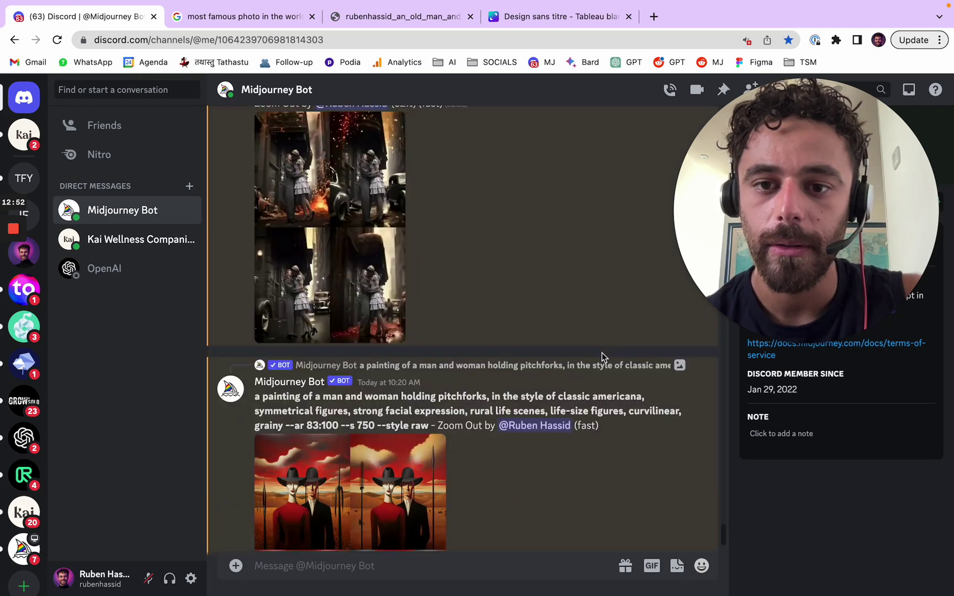
scroll(603, 357, down, 3)
click(370, 371)
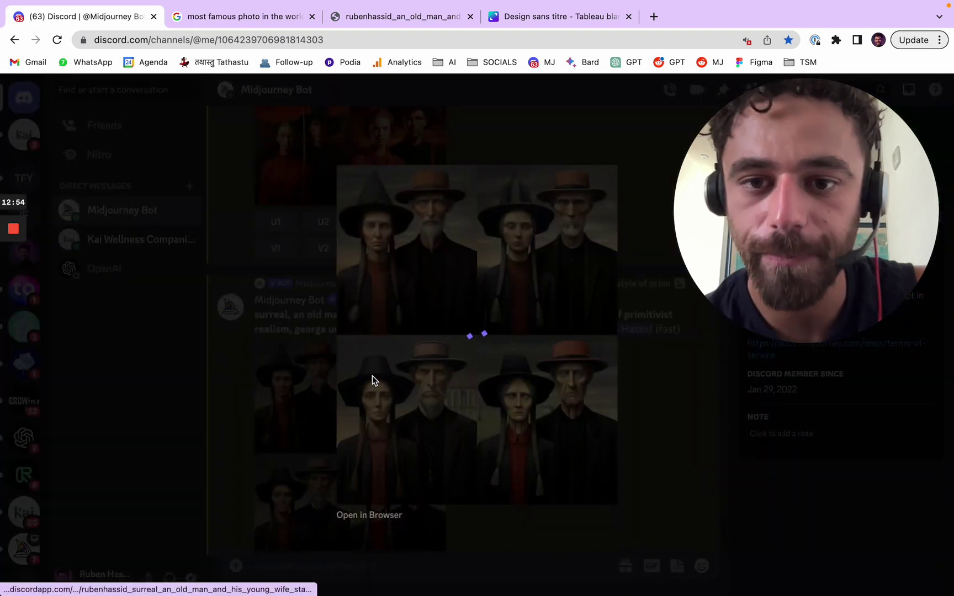
click(369, 515)
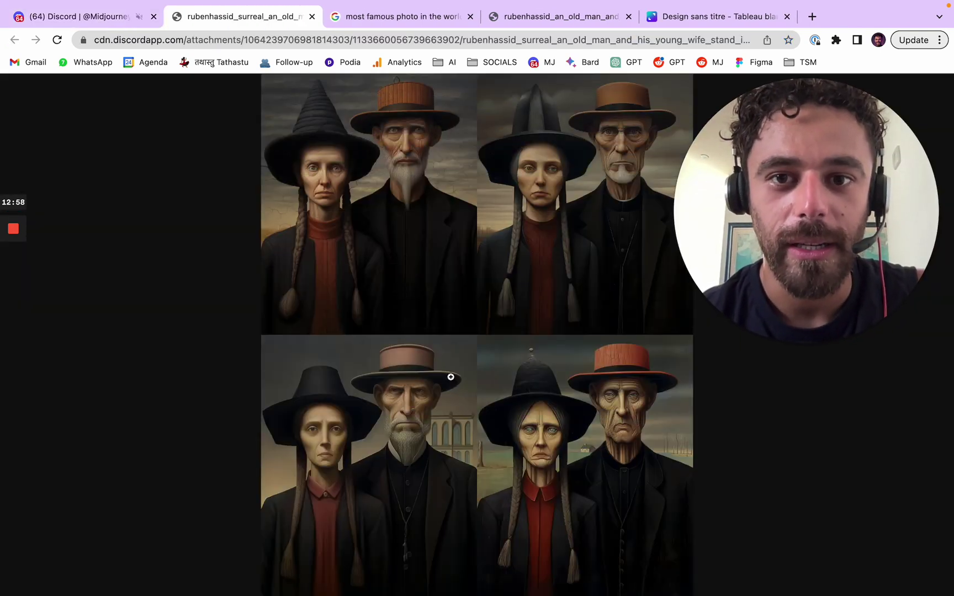
Magnify the fourth image of the surreal couple grid to inspect the faces, and return to the whole grid.
click(628, 443)
click(621, 351)
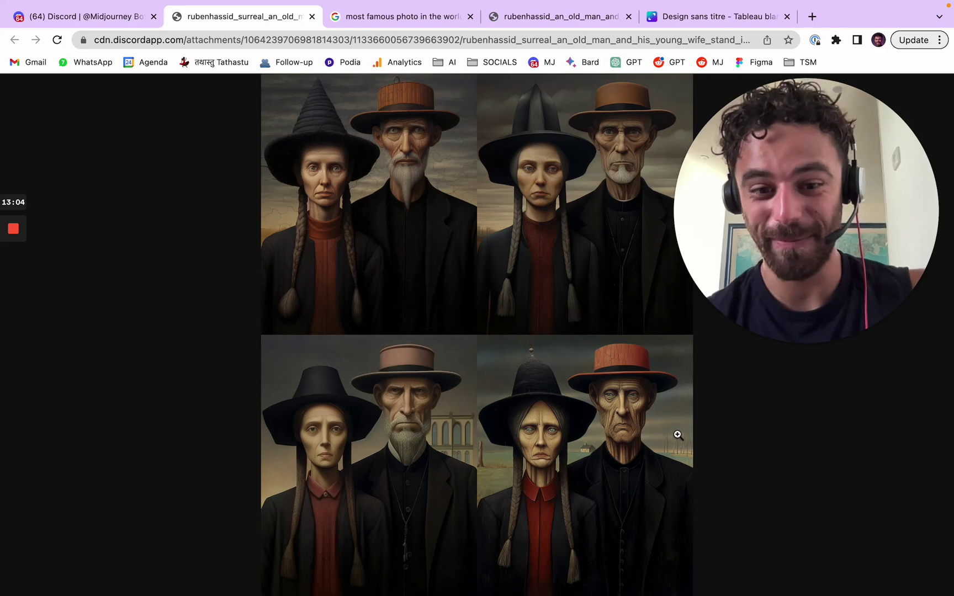
click(633, 441)
click(621, 365)
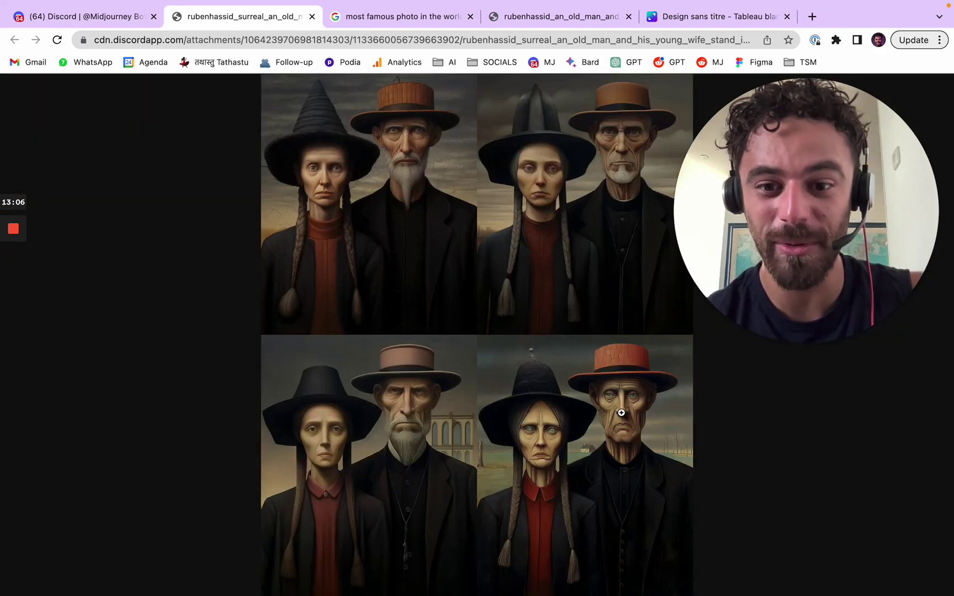
Close the full-size and enlarged views, and upscale the fourth image of the surreal old man and young wife grid.
click(312, 17)
click(231, 214)
scroll(494, 437, down, 3)
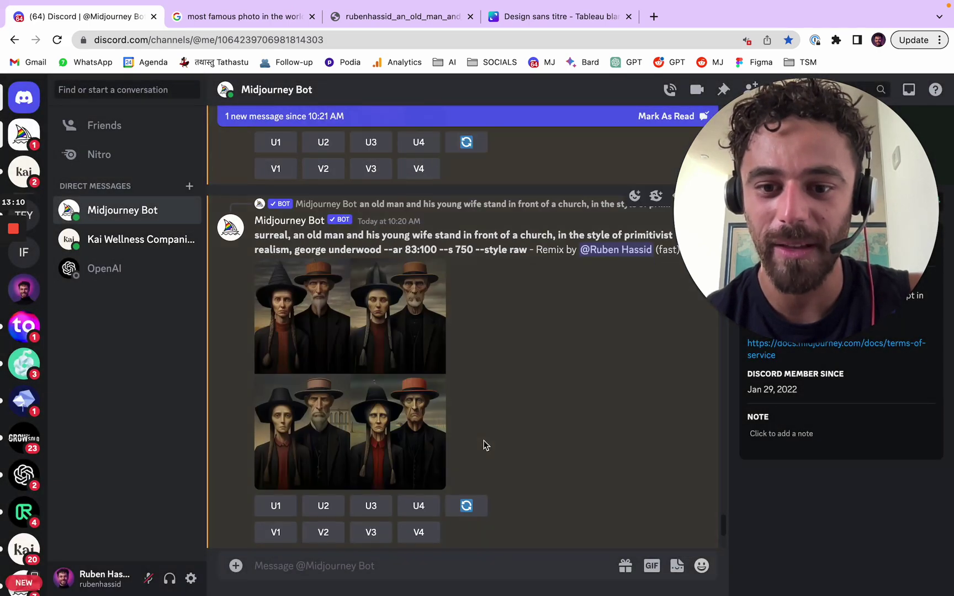
click(418, 505)
View the grid of the "portrait," remix of the pitchfork couple enlarged, and close it.
scroll(587, 373, up, 5)
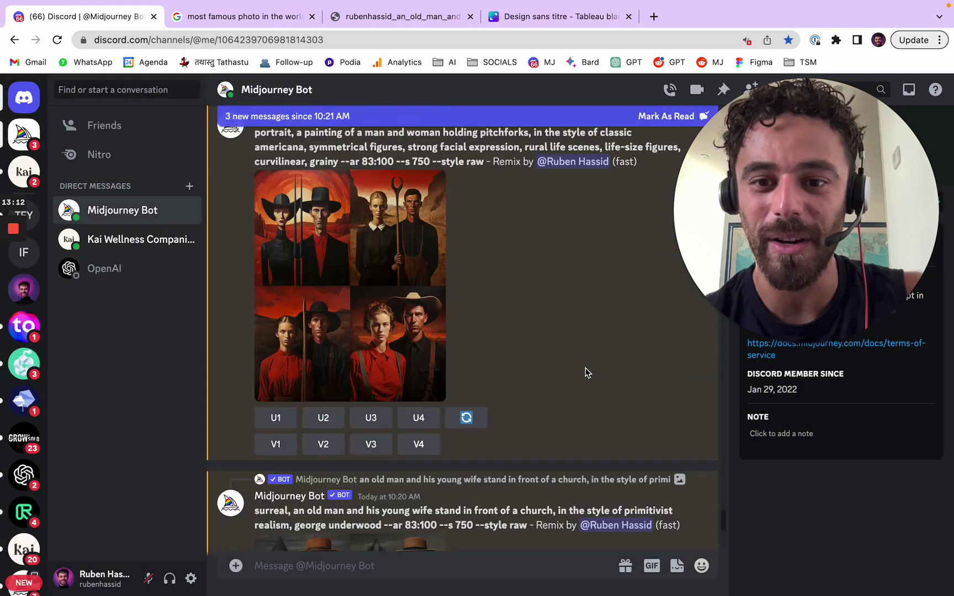
click(435, 303)
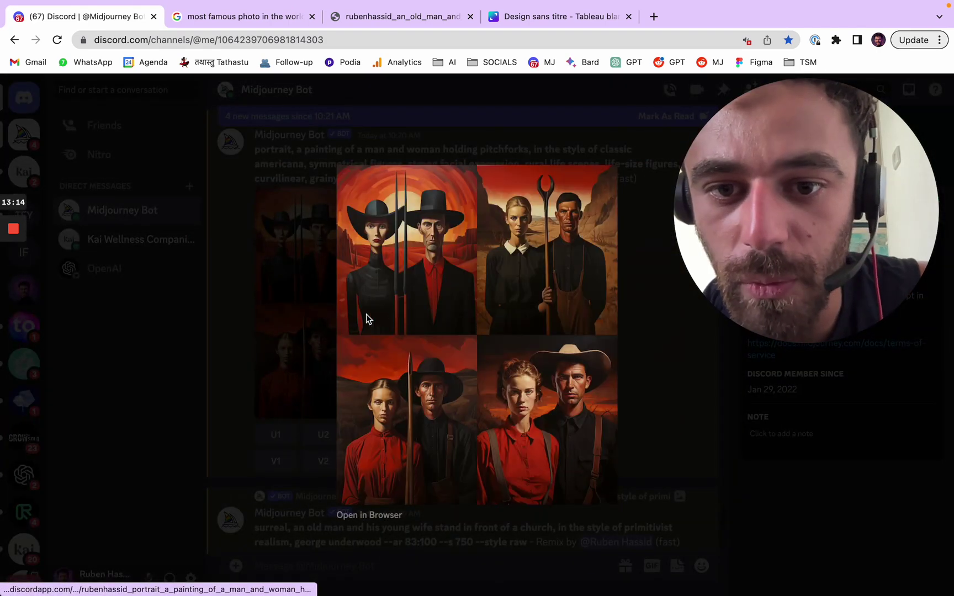
click(289, 342)
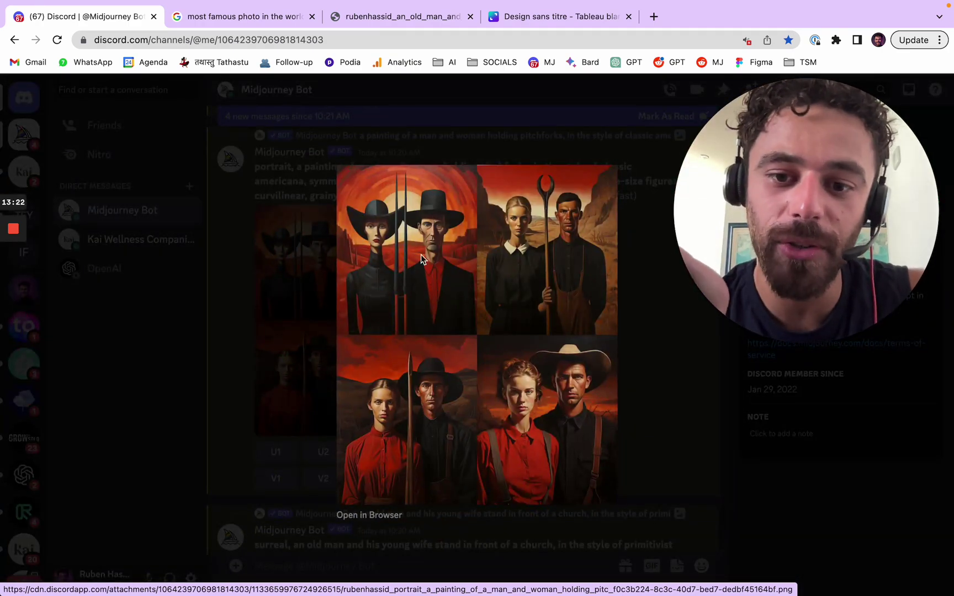
click(319, 280)
Find the abstract red pitchfork painting with mask-like faces and open it at full size in a separate browser tab.
scroll(386, 287, up, 15)
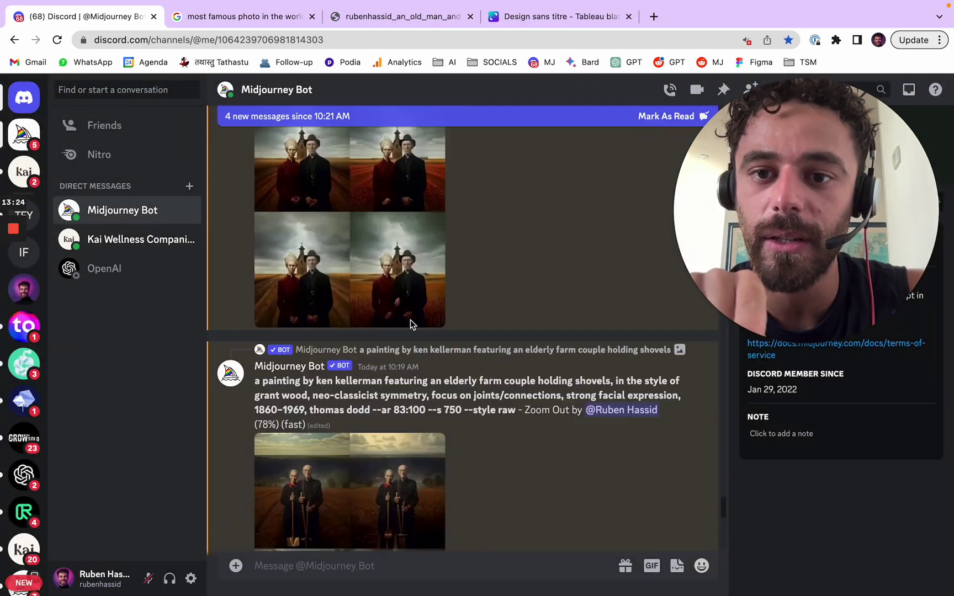
scroll(417, 328, up, 15)
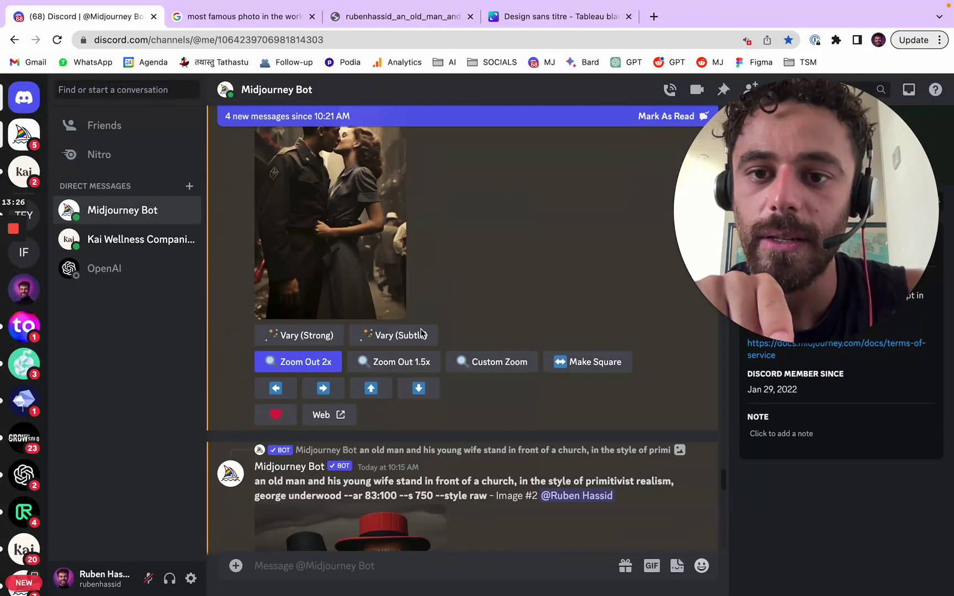
click(405, 311)
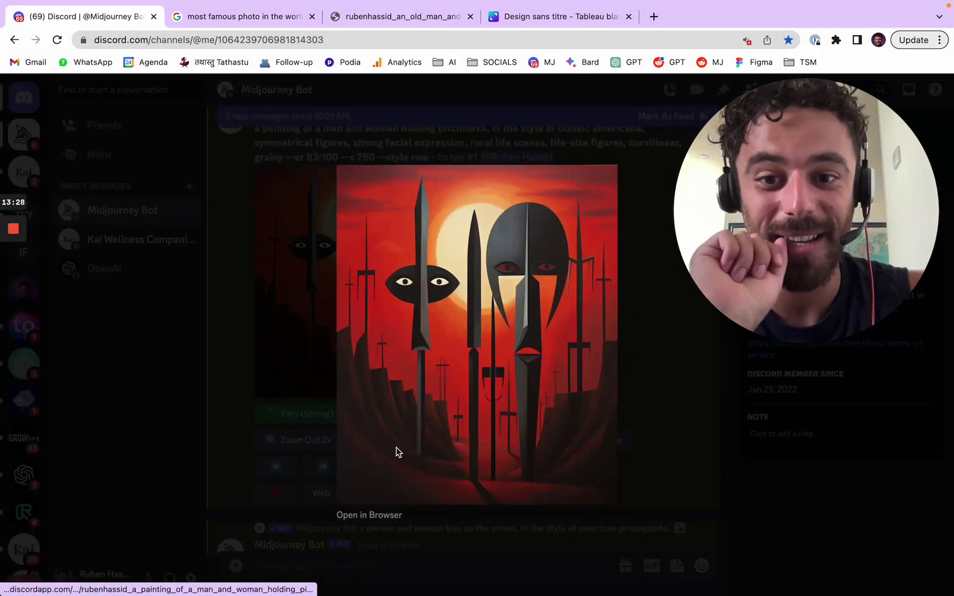
click(364, 516)
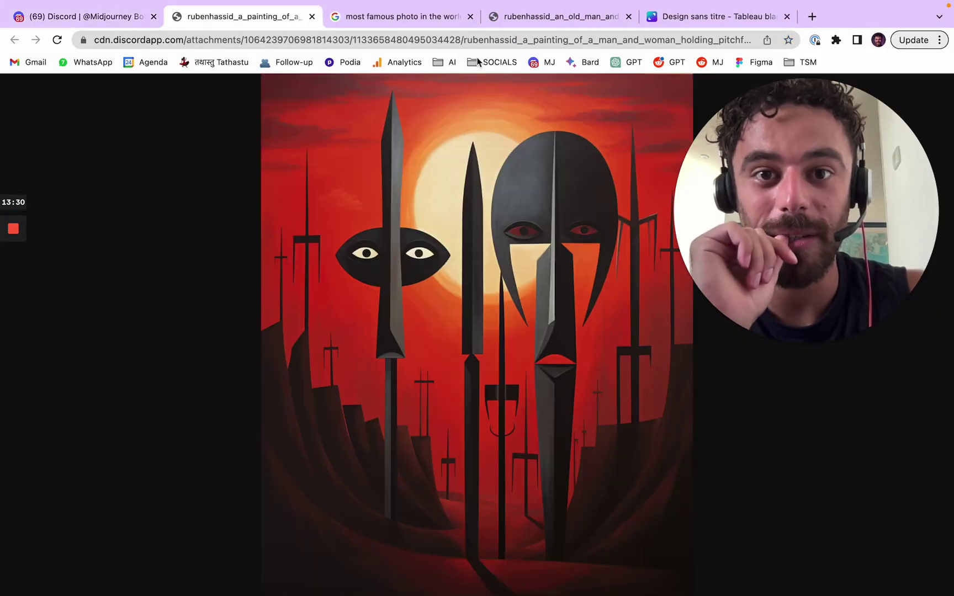
Close the Google photo search, the old man image and the Canva whiteboard, and return to the Midjourney chat in Discord.
click(470, 17)
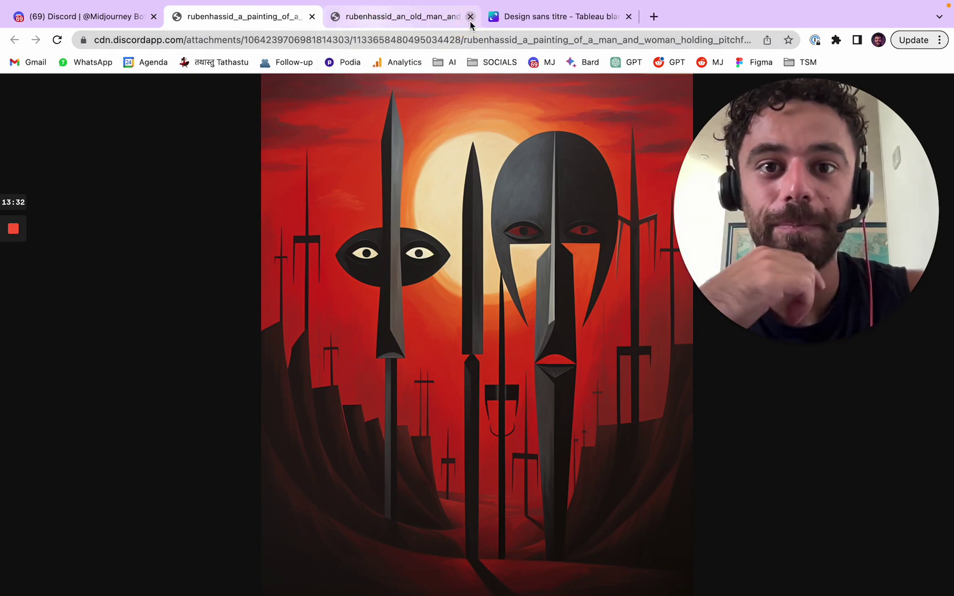
click(442, 22)
click(470, 16)
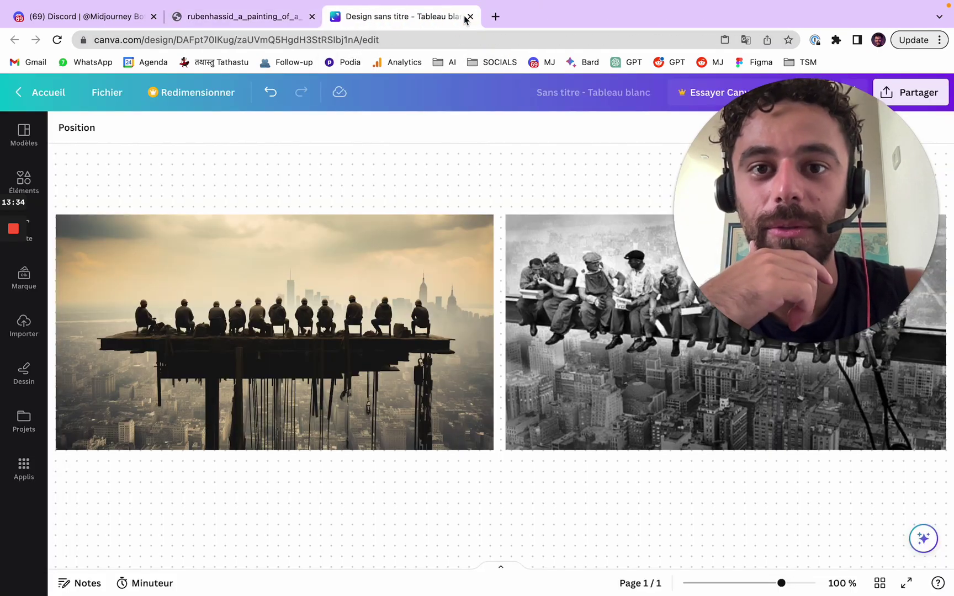
click(470, 16)
click(88, 17)
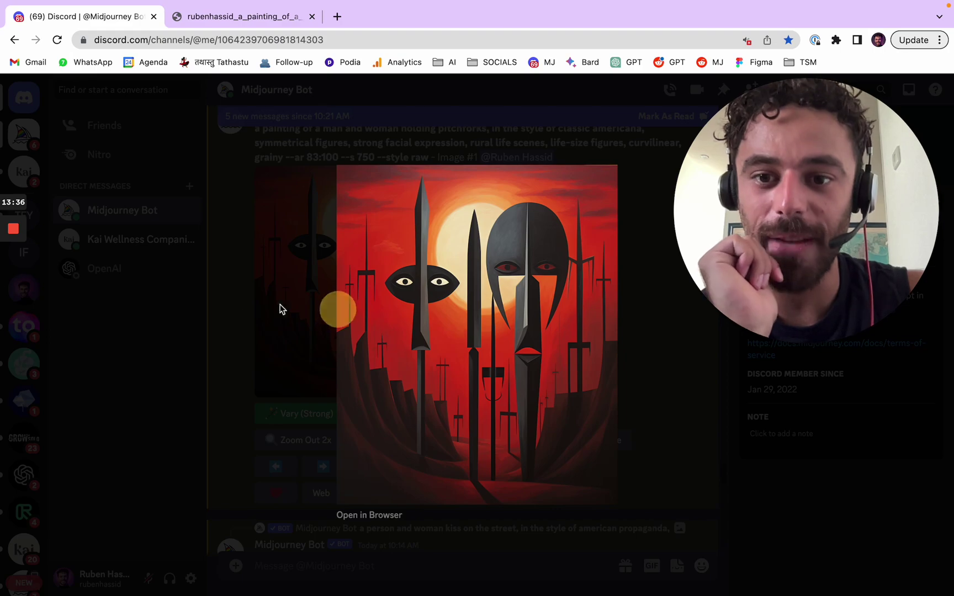
Close the enlarged abstract painting, find the strong-variations grid of the pitchfork couple in the chat, and view it enlarged.
click(280, 309)
scroll(575, 373, up, 15)
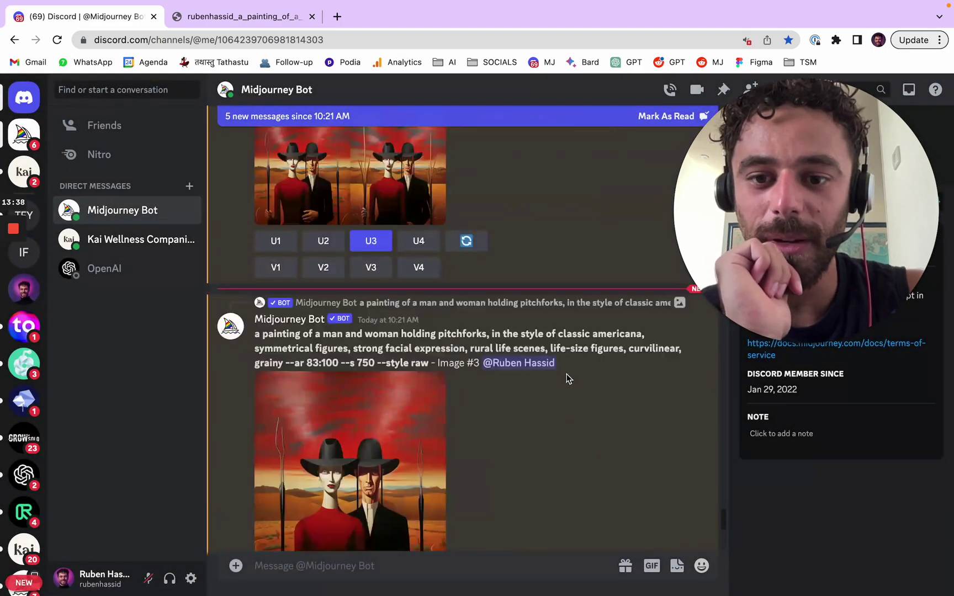
scroll(574, 380, up, 15)
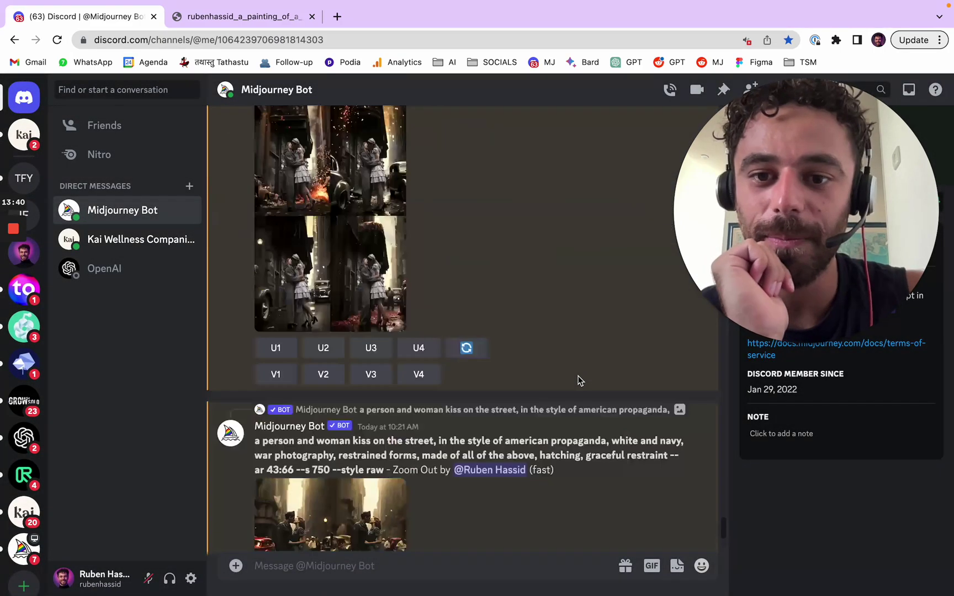
scroll(578, 380, up, 15)
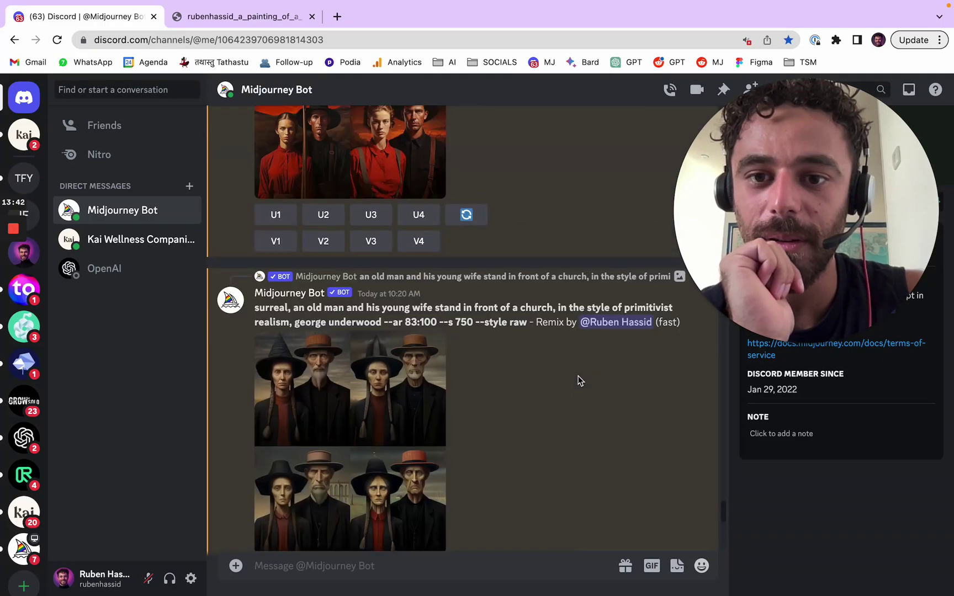
scroll(580, 370, up, 15)
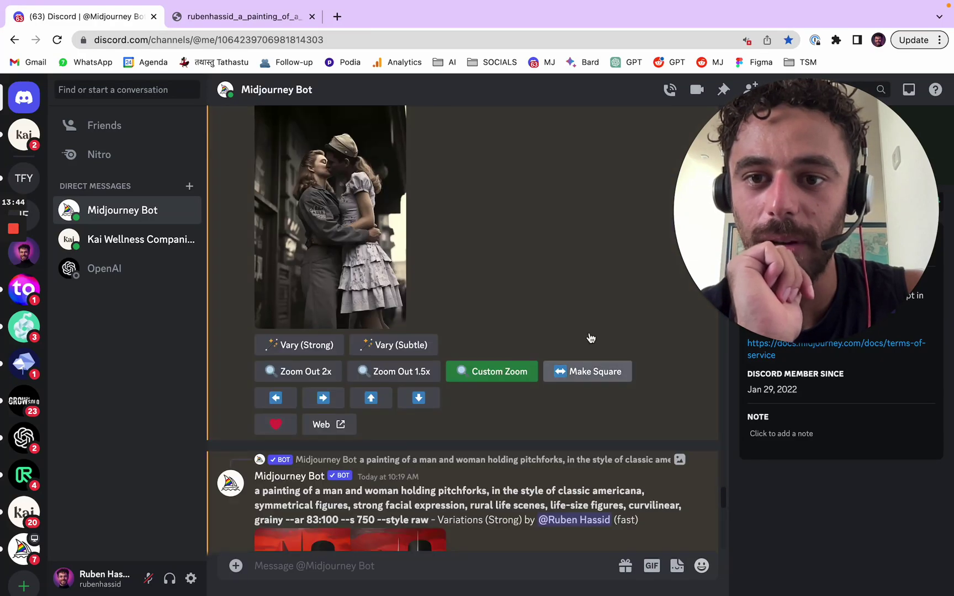
scroll(591, 338, down, 5)
click(438, 313)
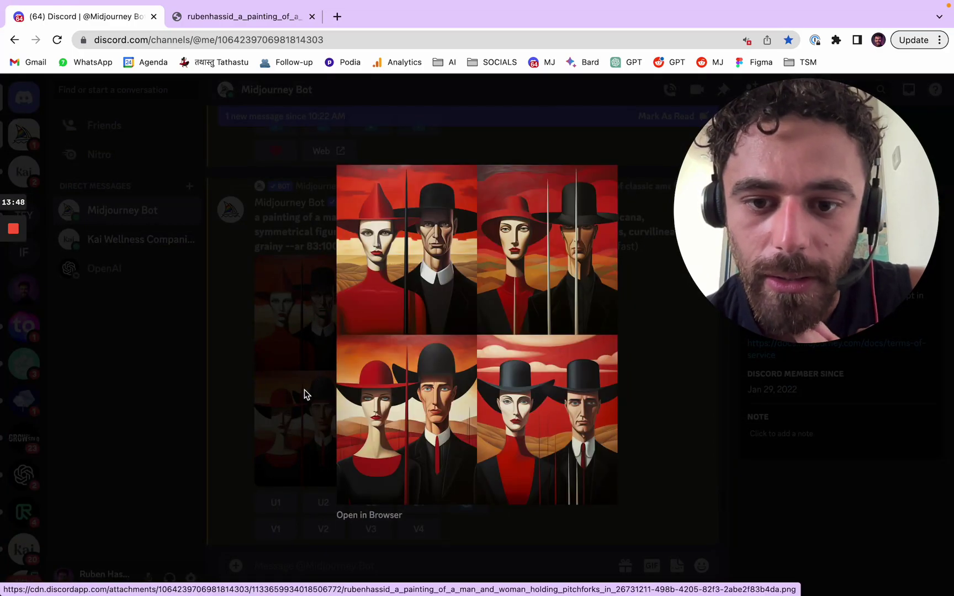
click(305, 390)
View the "portrait," remix of the pitchfork couple and the grid of the couple in black hats enlarged, closing each.
scroll(490, 366, down, 5)
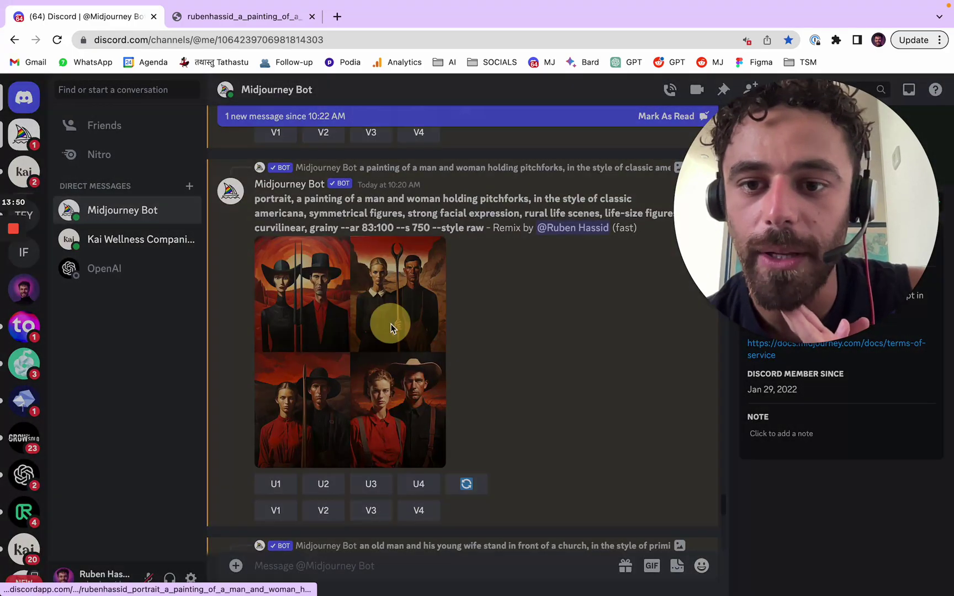
click(390, 328)
click(273, 375)
scroll(356, 350, down, 5)
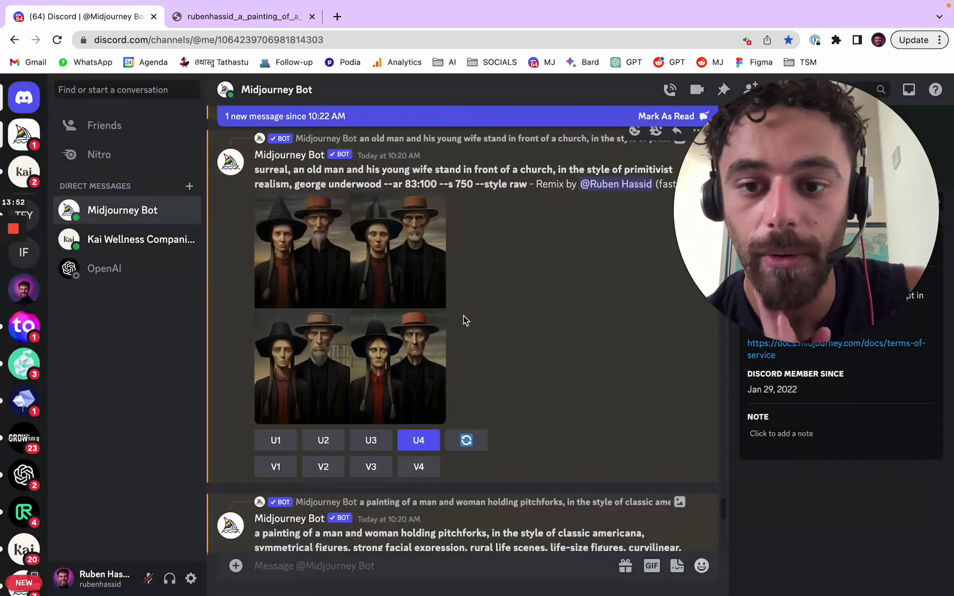
scroll(441, 374, down, 8)
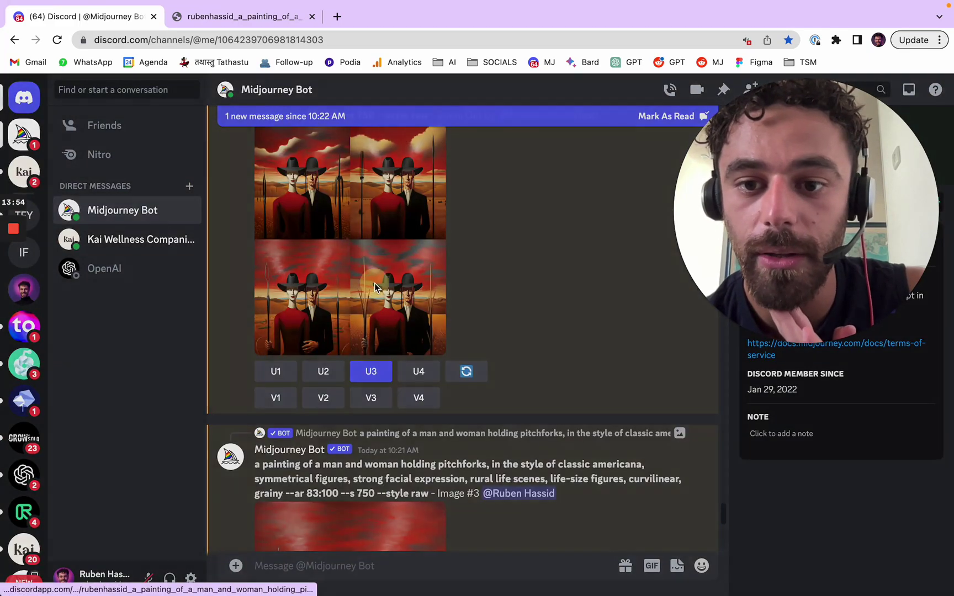
click(375, 283)
click(332, 285)
Open the upscaled third image of the couple in black hats at full size in a separate browser tab and return to the chat.
scroll(515, 330, down, 4)
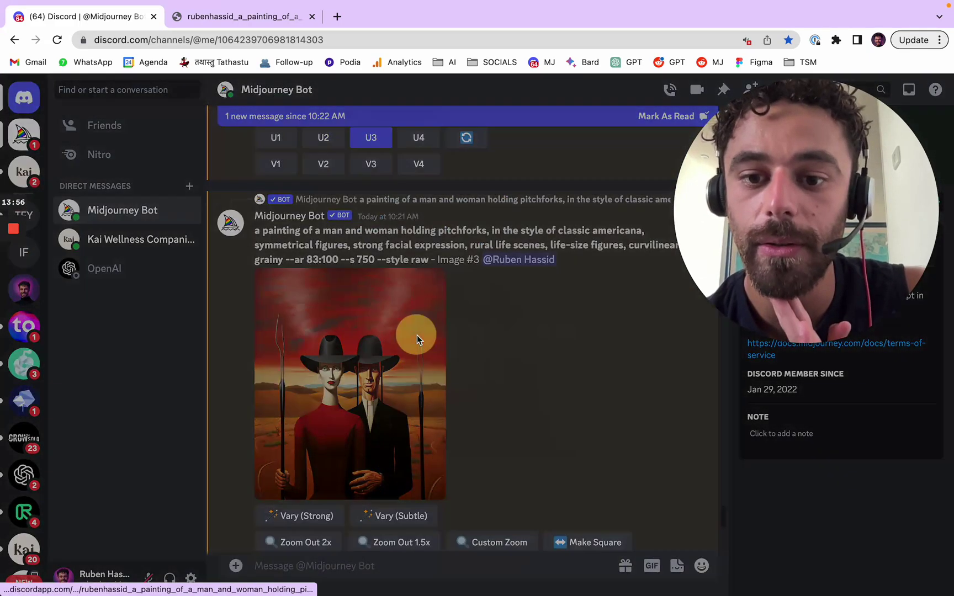
click(415, 331)
click(375, 516)
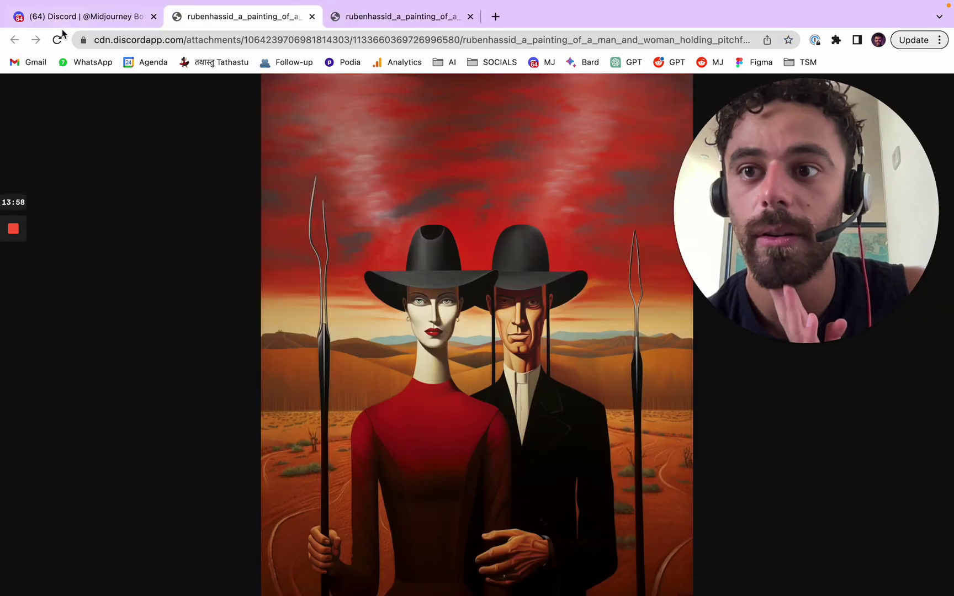
click(111, 20)
click(619, 377)
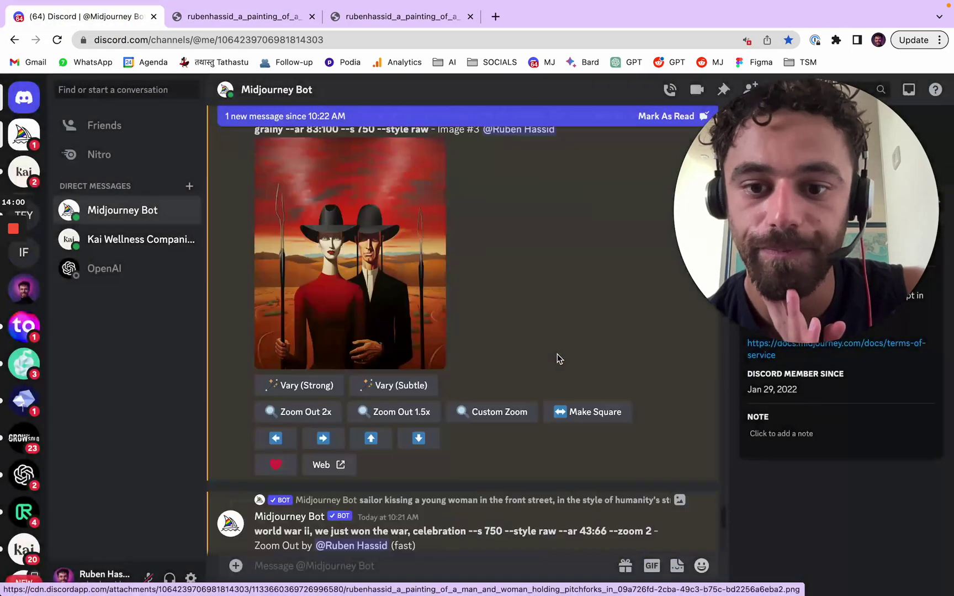
Open the "world war ii, we just won the war, celebration" zoom-out grid at full size in the browser and magnify its second image.
scroll(552, 353, down, 7)
click(360, 291)
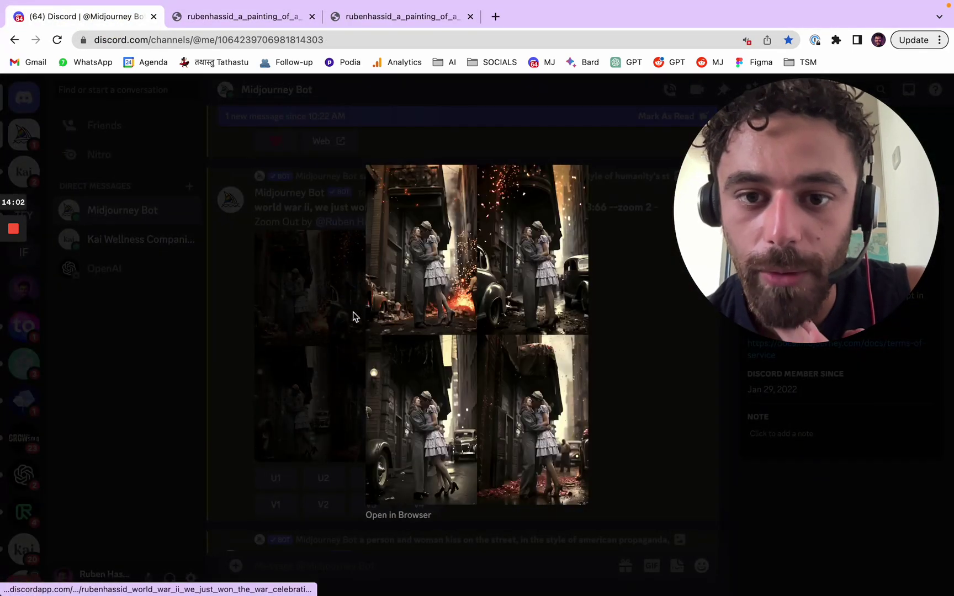
click(410, 516)
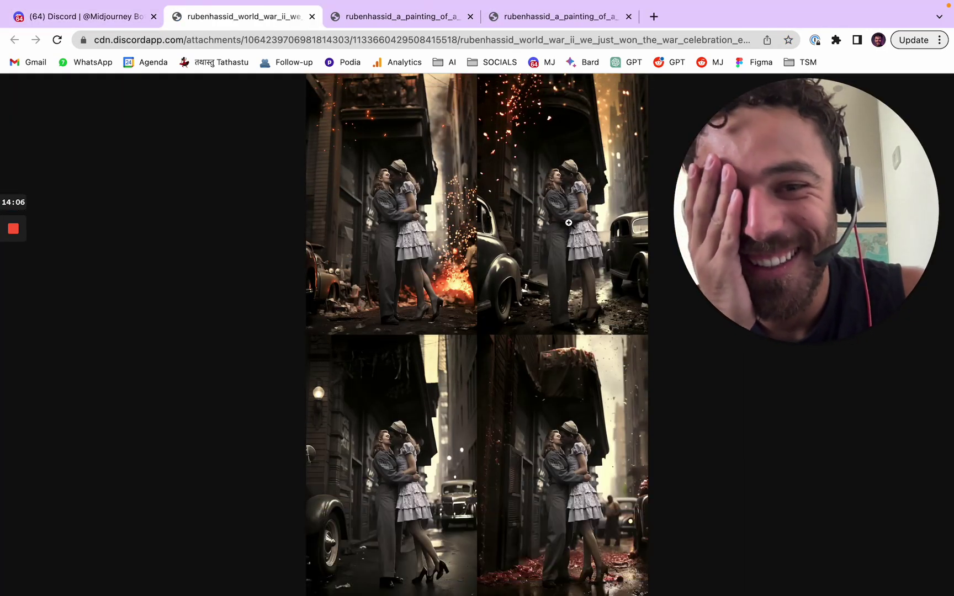
click(574, 221)
click(575, 222)
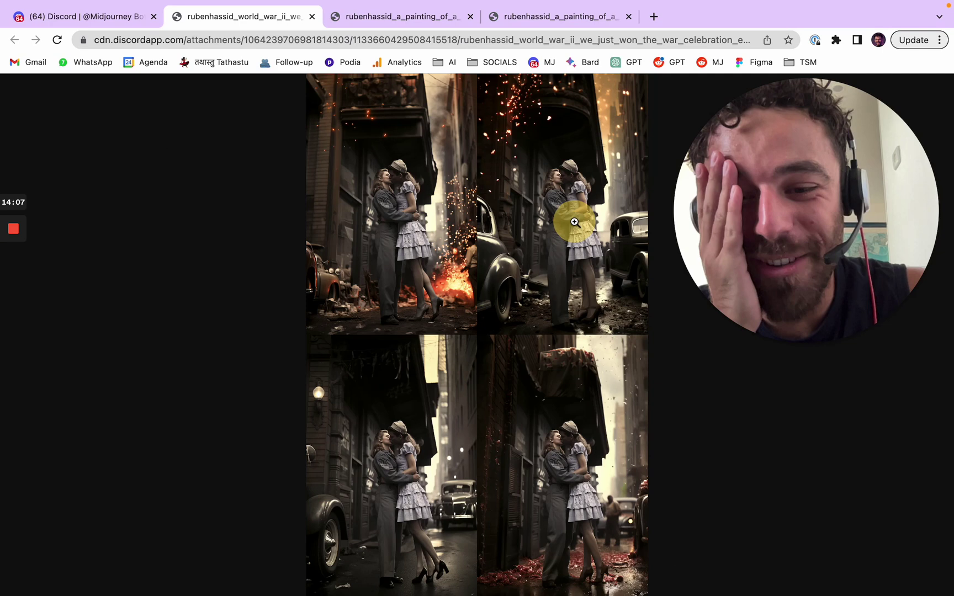
Magnify the third and fourth images of the World War II celebration grid to examine the street, the couple's legs and the ground.
click(445, 499)
scroll(421, 472, down, 1)
scroll(392, 305, down, 3)
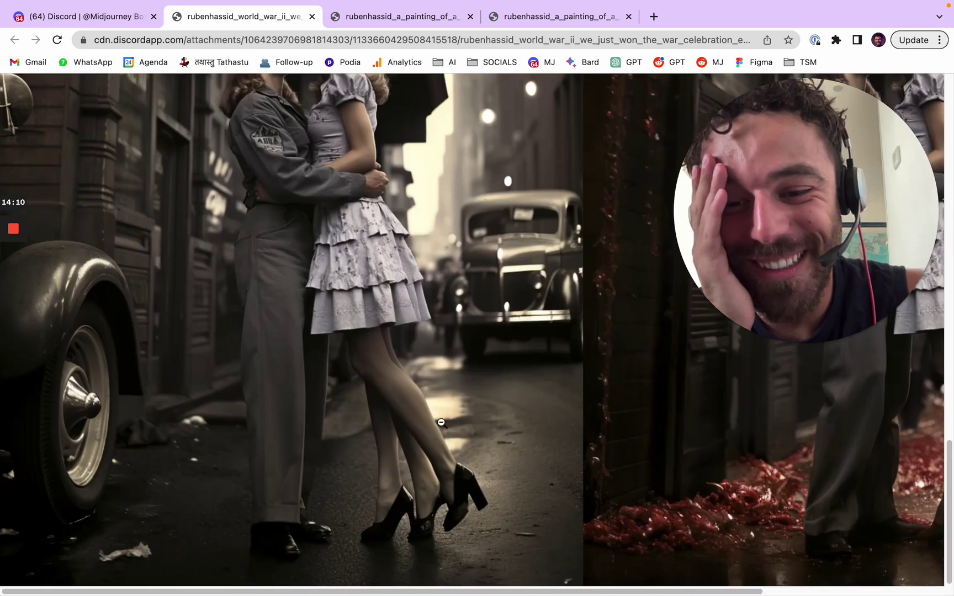
click(449, 506)
click(607, 530)
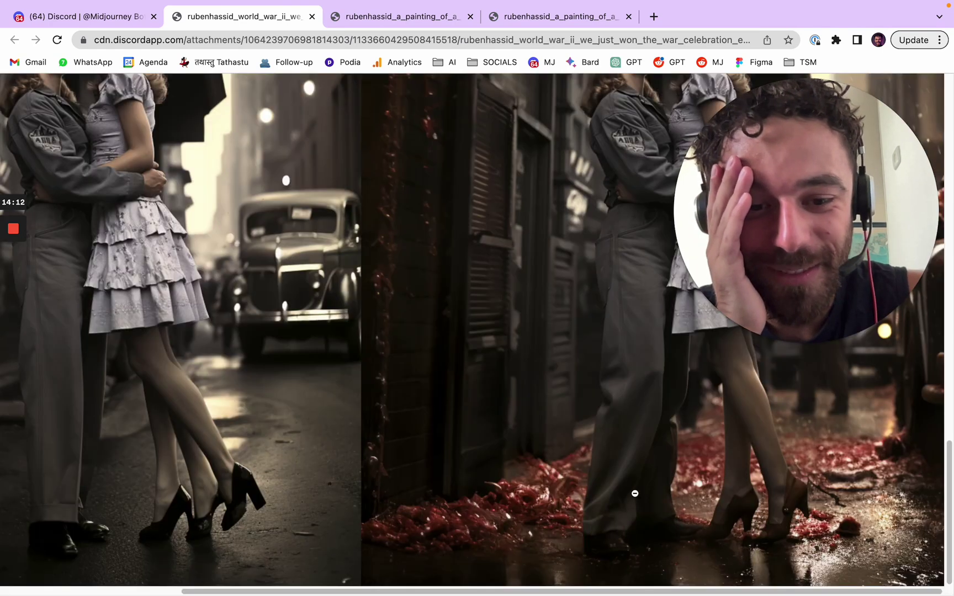
scroll(657, 481, up, 2)
click(666, 475)
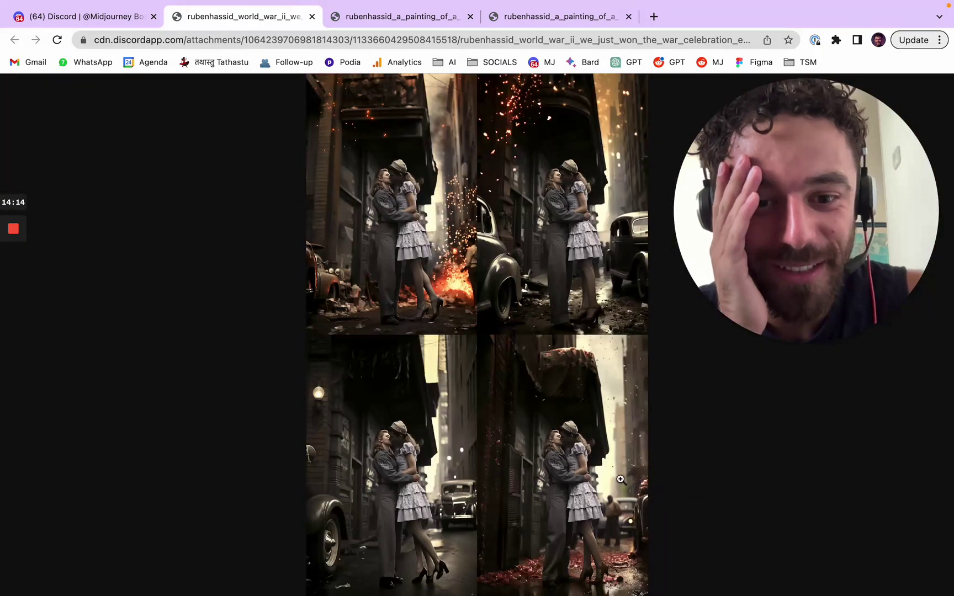
Close the full-size and enlarged views, and upscale the fourth image of the World War II celebration grid.
click(312, 16)
click(294, 343)
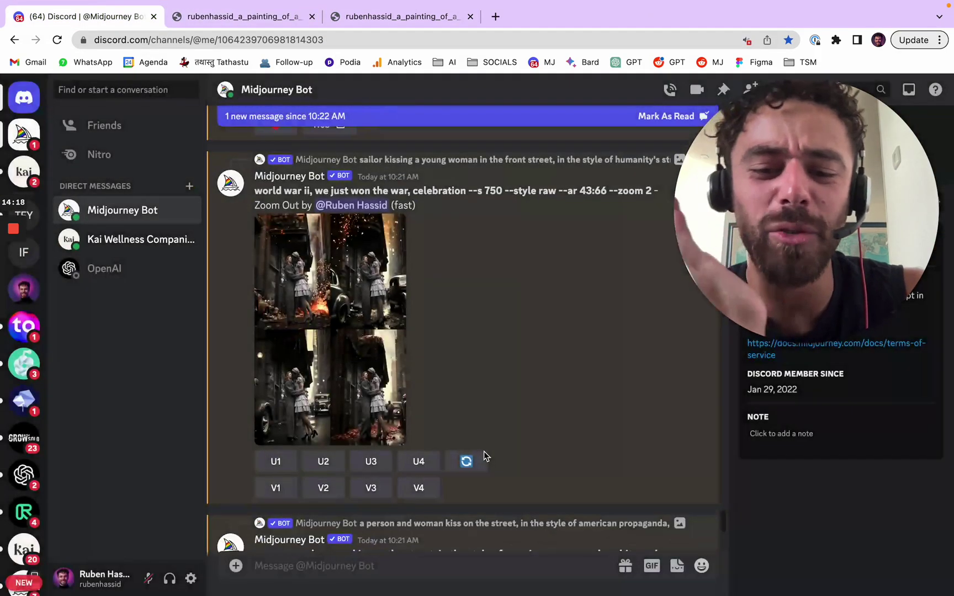
click(419, 462)
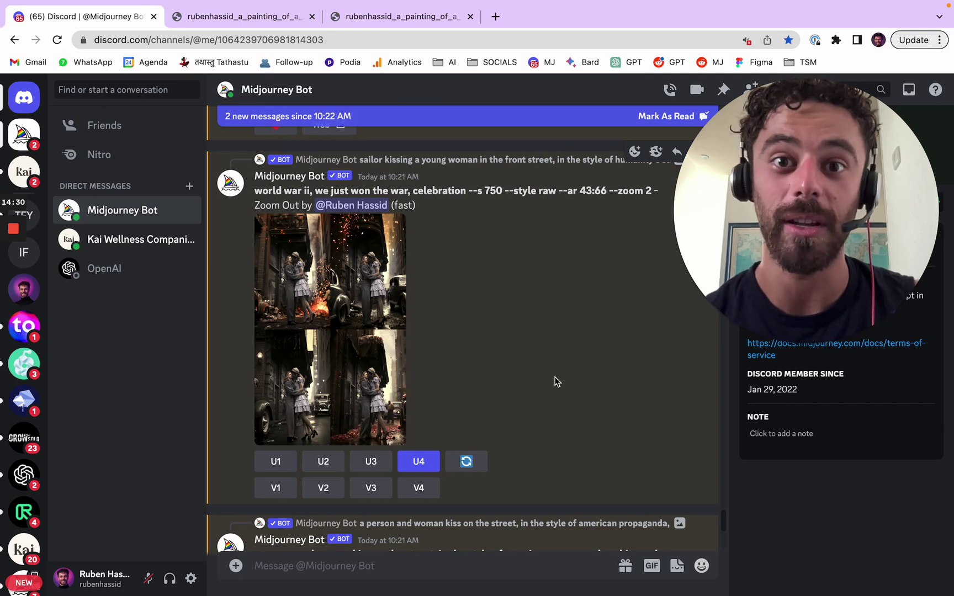
Open the zoom-out grid of the American propaganda street kiss at full size in the browser and magnify its images to examine the details.
scroll(557, 354, down, 5)
click(293, 342)
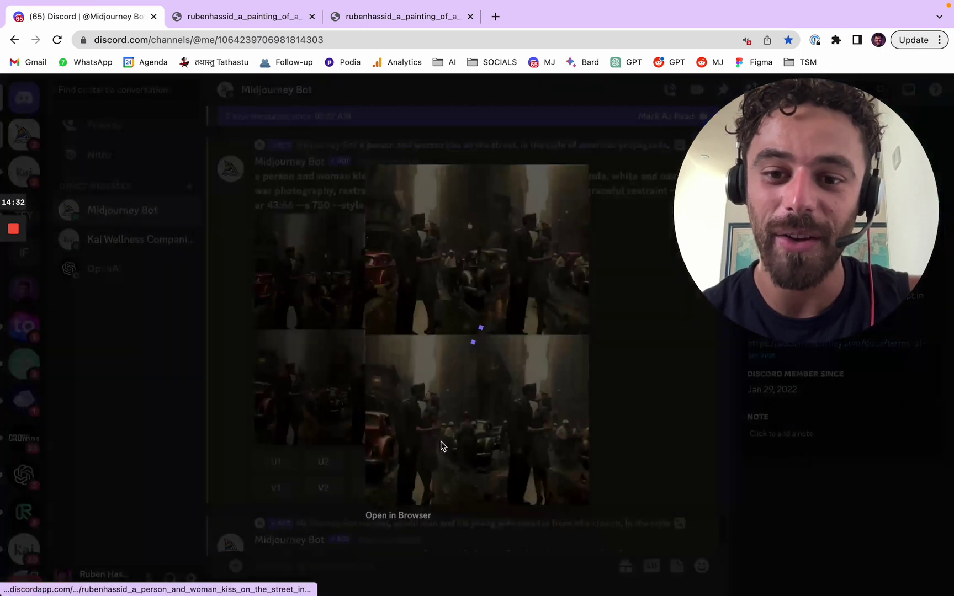
click(416, 515)
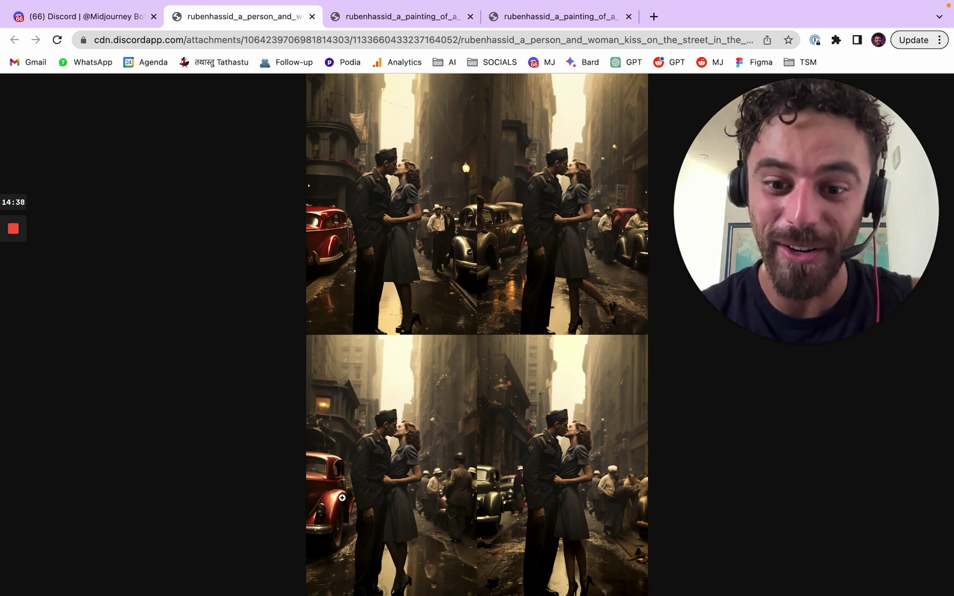
click(625, 457)
click(658, 441)
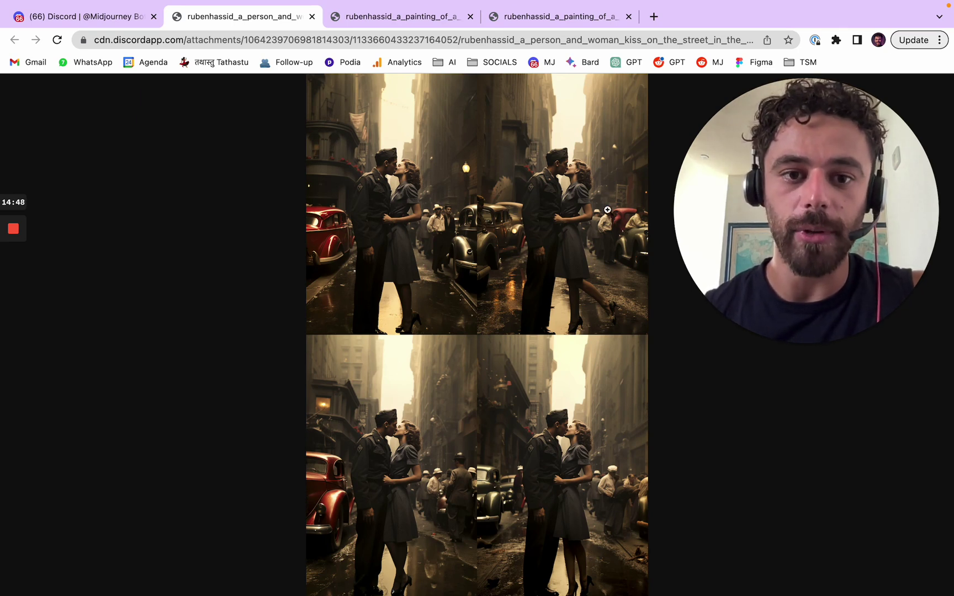
click(624, 308)
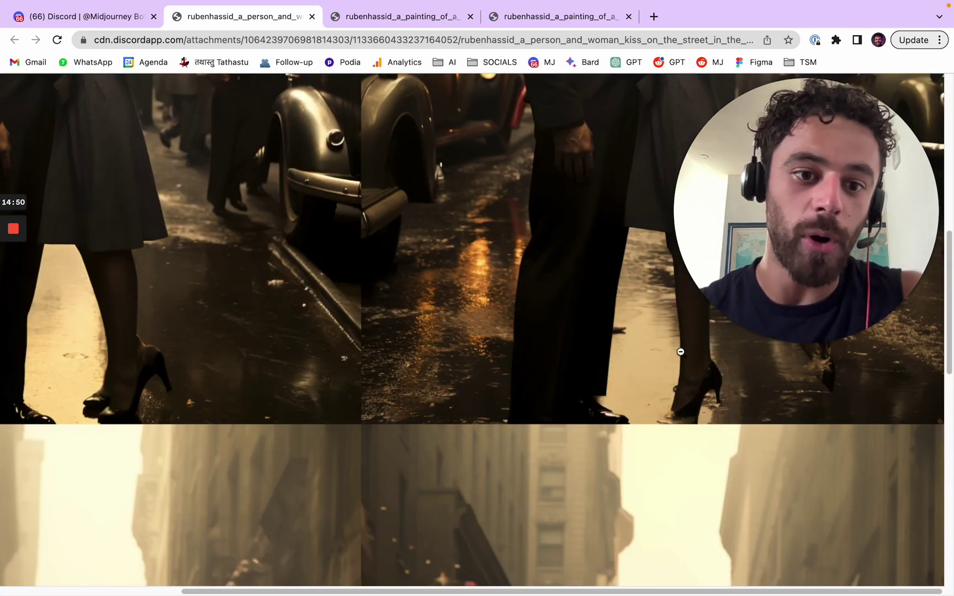
scroll(677, 356, up, 2)
click(674, 360)
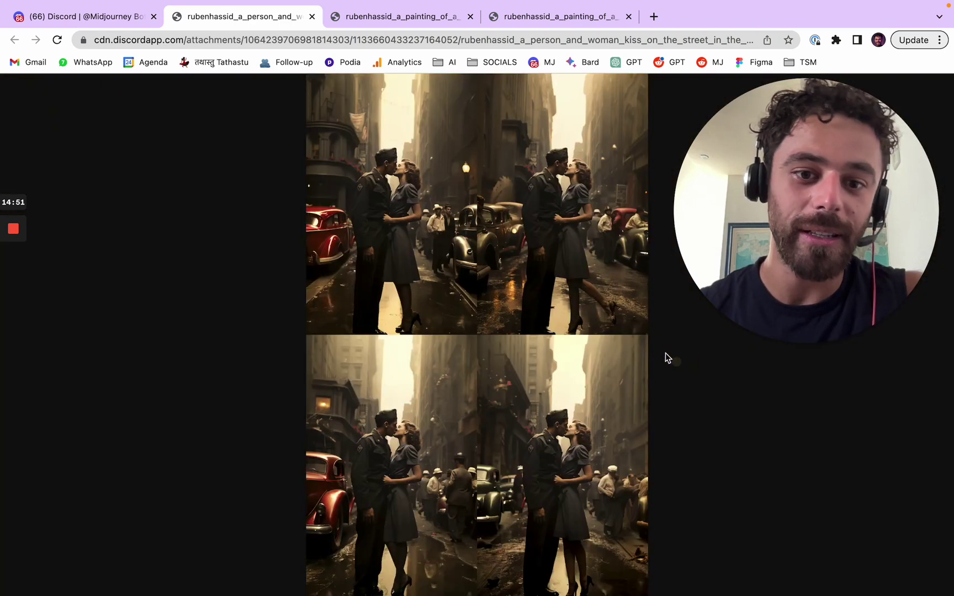
Close the full-size and enlarged views, and upscale the second image of the American propaganda street kiss grid.
click(312, 17)
click(330, 392)
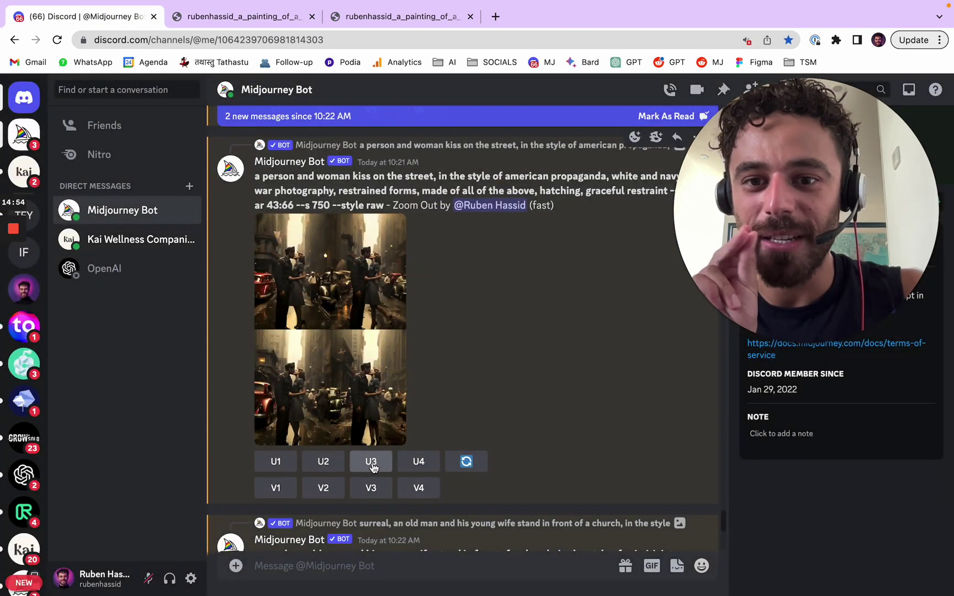
click(334, 463)
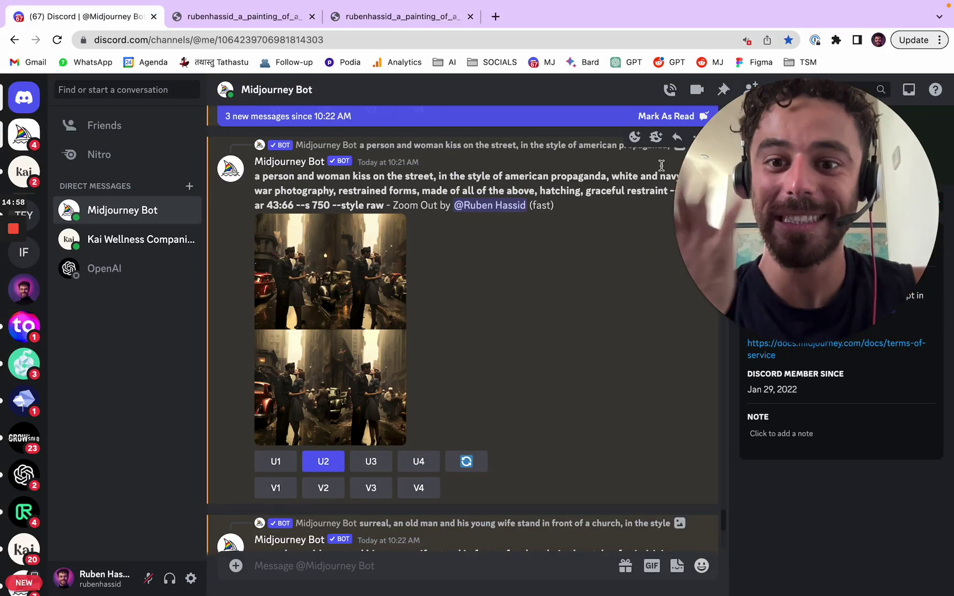
Open the upscaled surreal old man and young wife image at full size in a separate browser tab and return to the chat.
scroll(418, 379, down, 4)
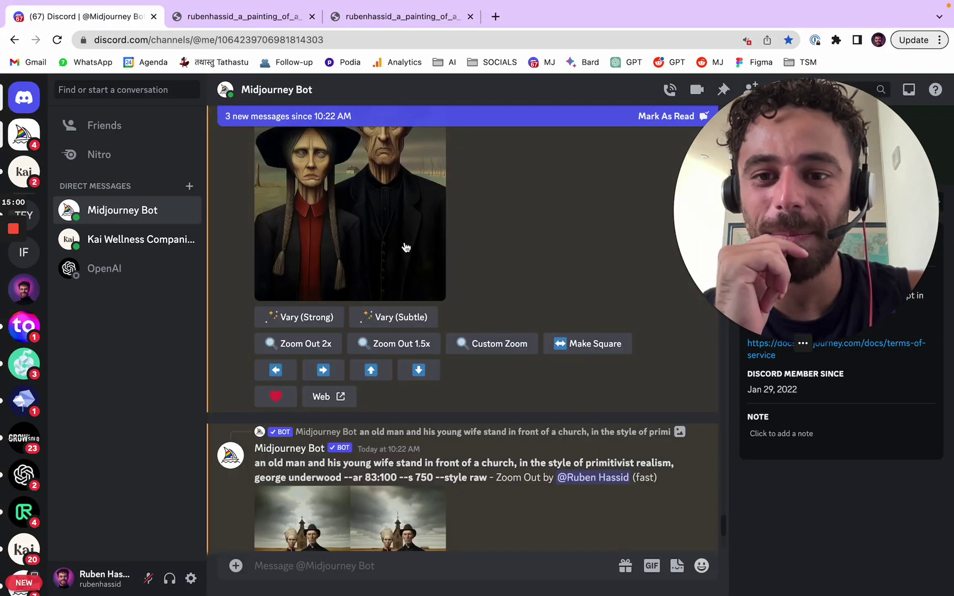
click(404, 243)
click(378, 518)
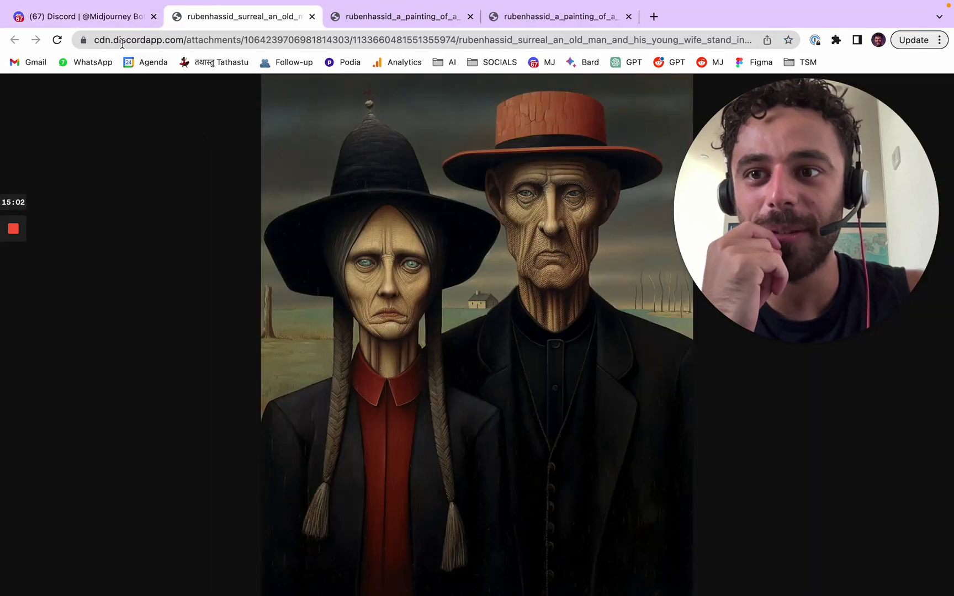
click(120, 18)
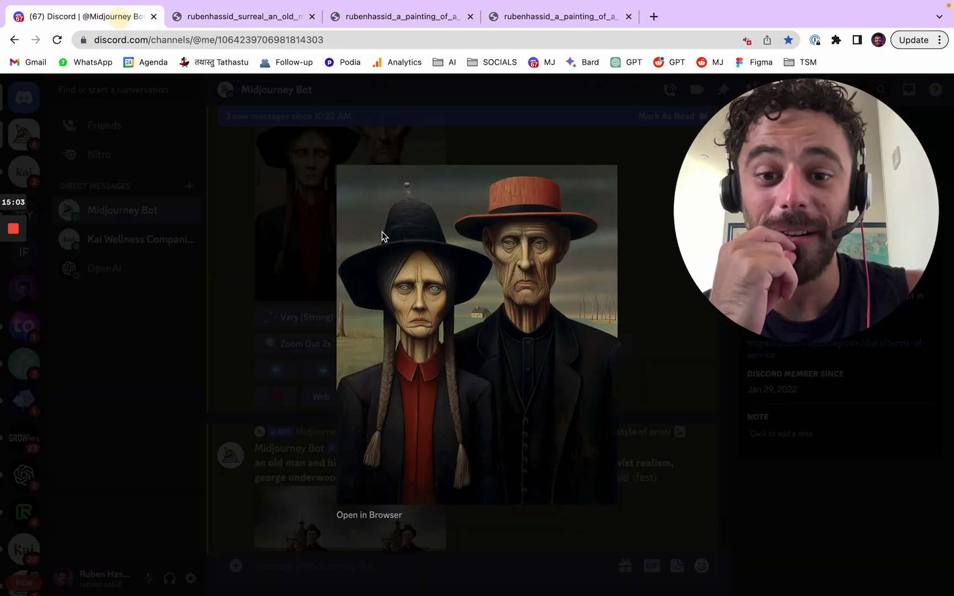
click(298, 287)
Open the zoom-out grid of the old man and his young wife in front of a church at full size in the browser.
scroll(456, 377, down, 1)
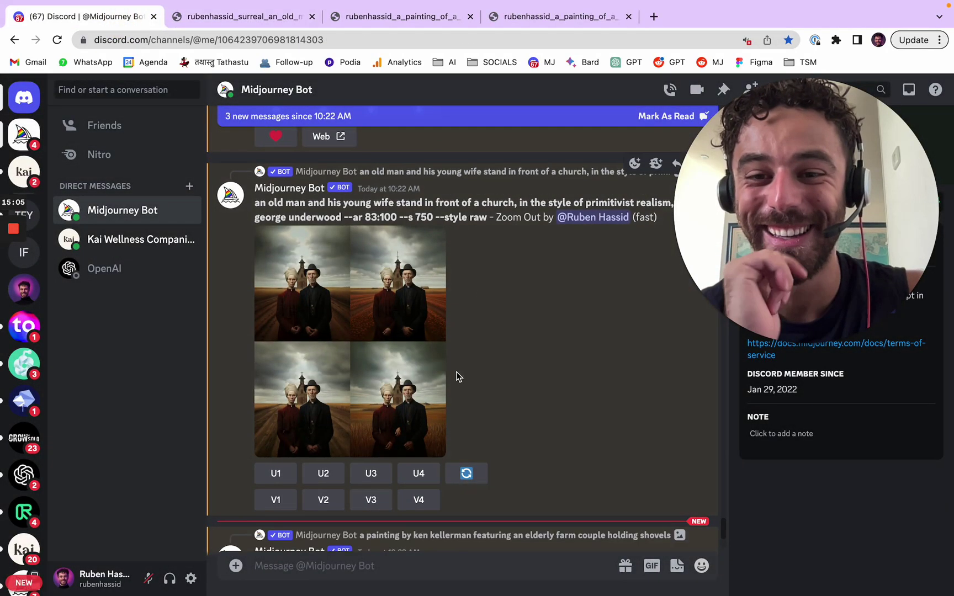
click(415, 351)
click(387, 515)
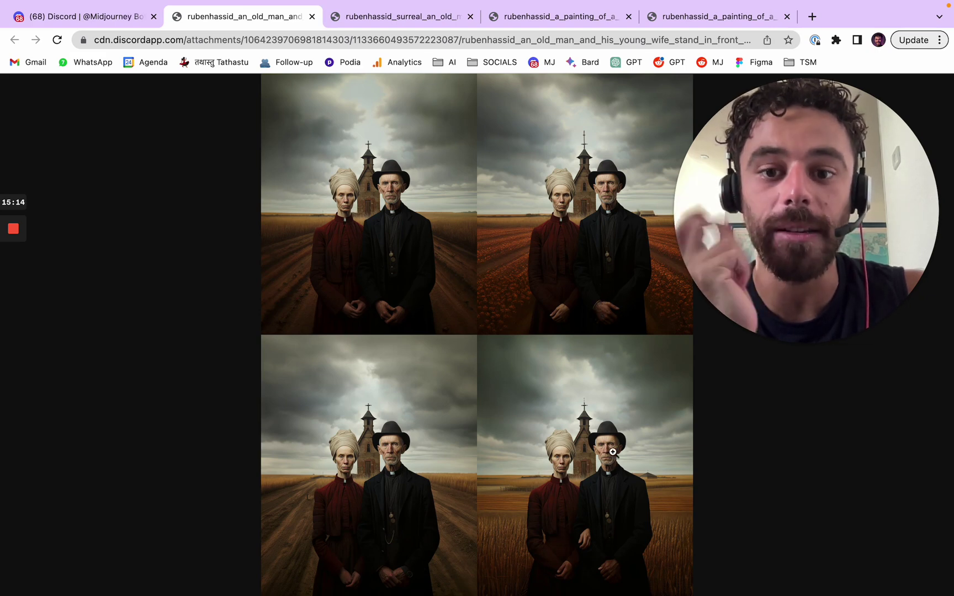
Magnify the individual images of the church couple grid to examine the faces, hands and fields.
click(613, 501)
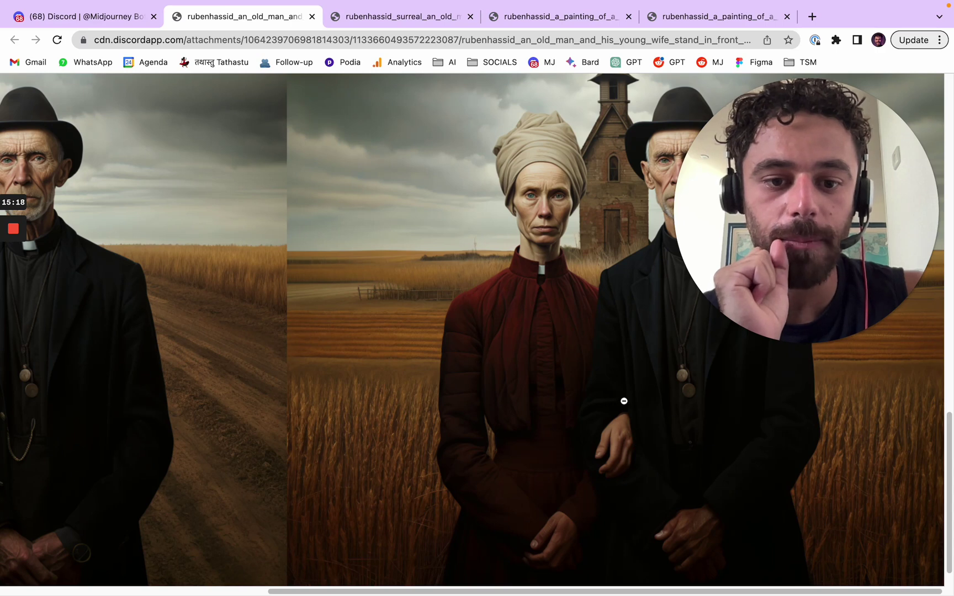
click(623, 436)
click(334, 547)
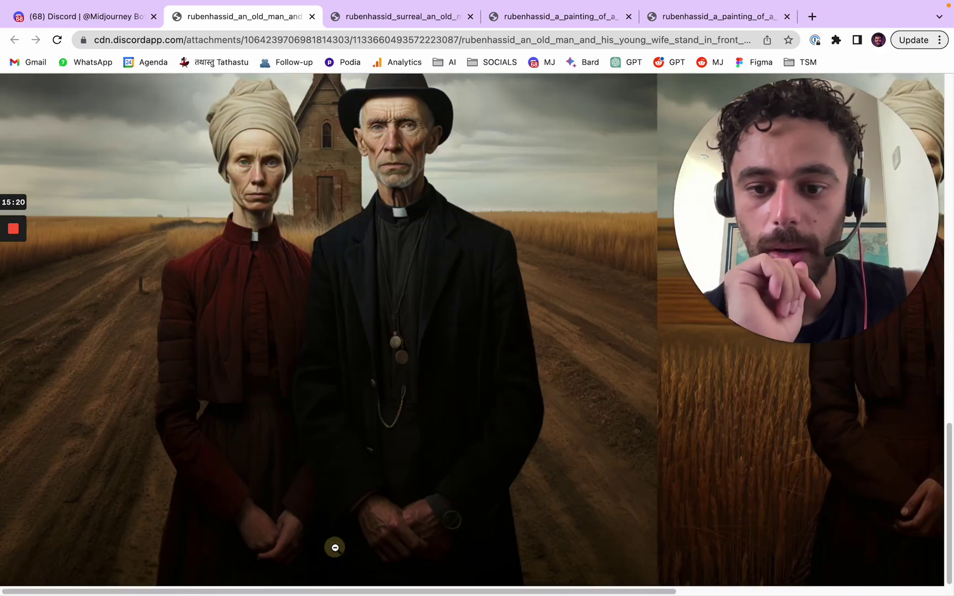
click(409, 502)
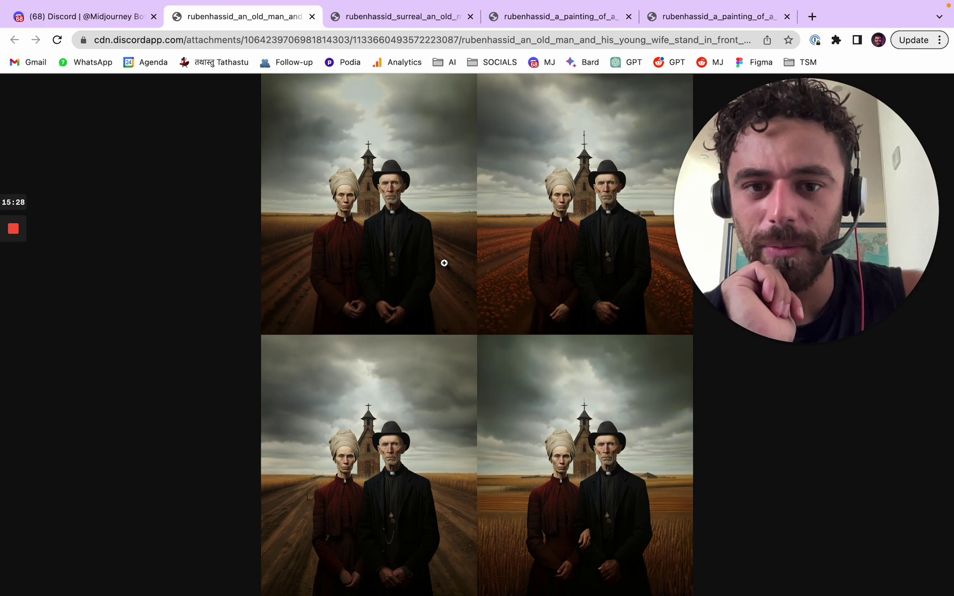
click(525, 291)
click(417, 338)
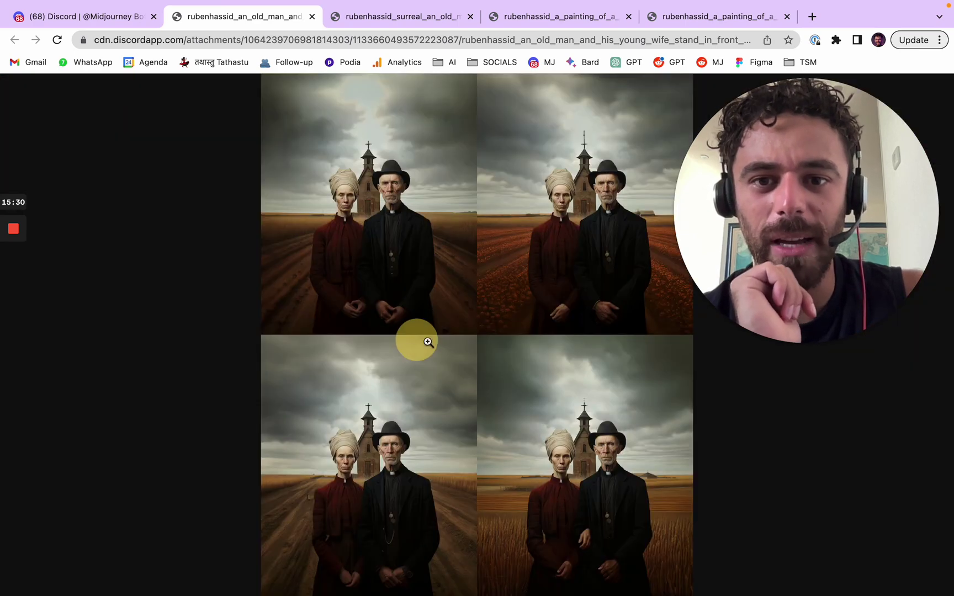
Compare the first and third images of the church couple grid up close, from the faces down to the hands.
click(507, 278)
click(497, 324)
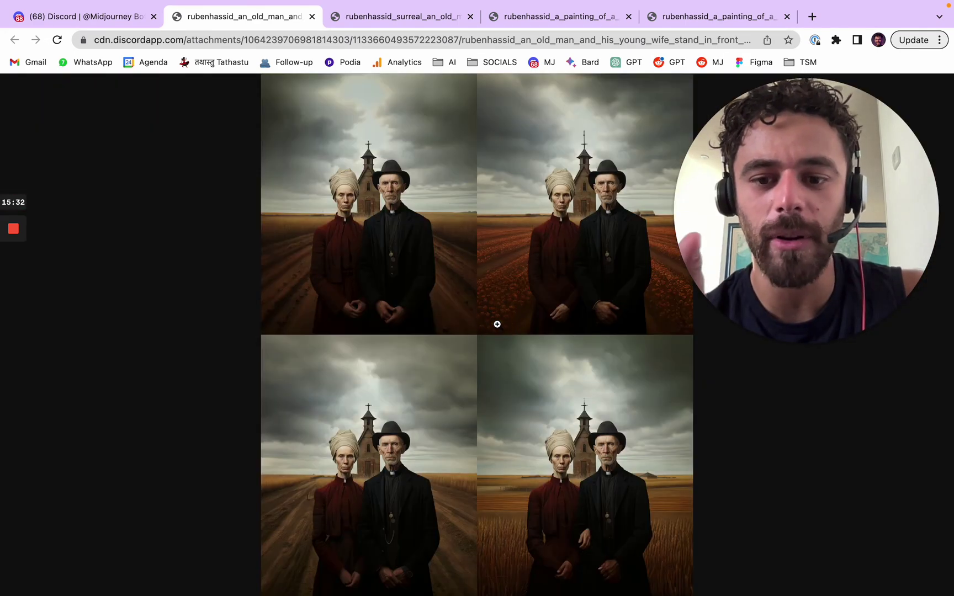
click(298, 532)
click(133, 318)
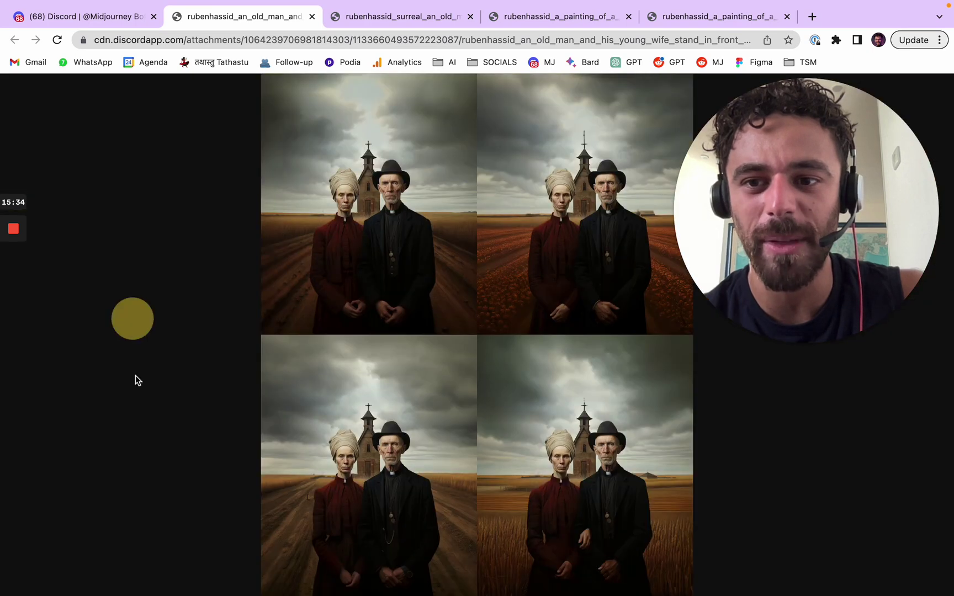
click(313, 471)
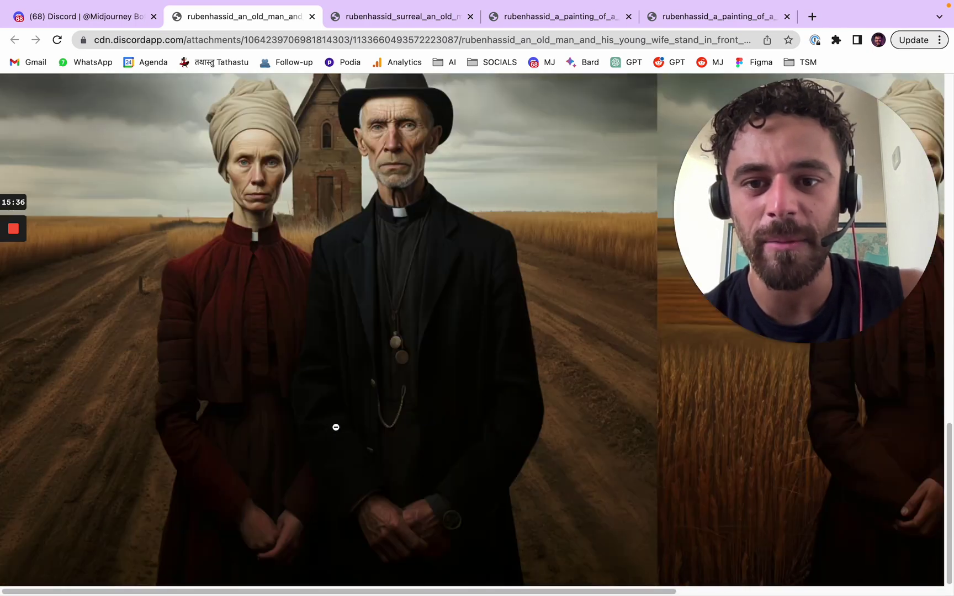
click(341, 426)
click(397, 231)
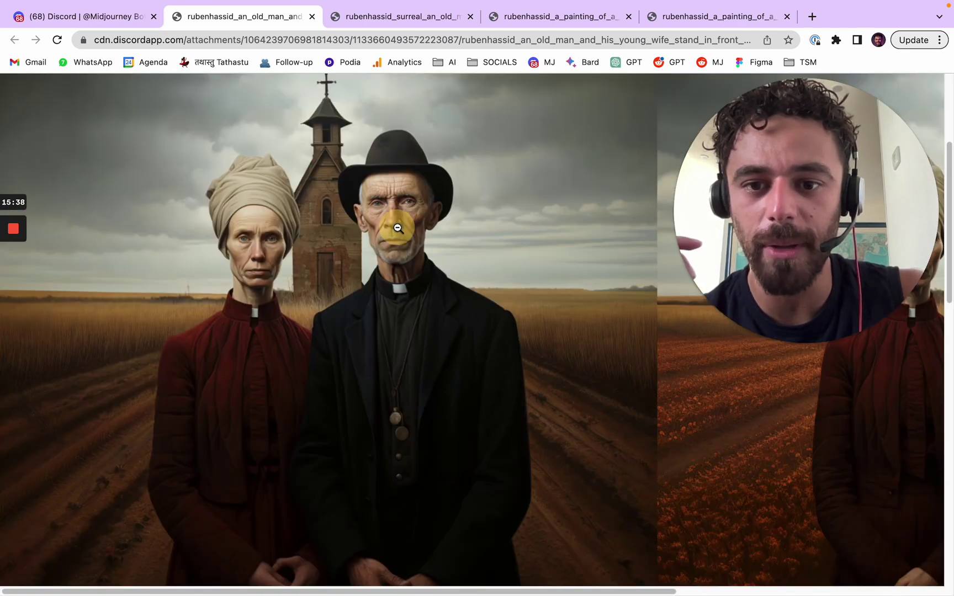
scroll(407, 308, down, 10)
scroll(407, 308, down, 6)
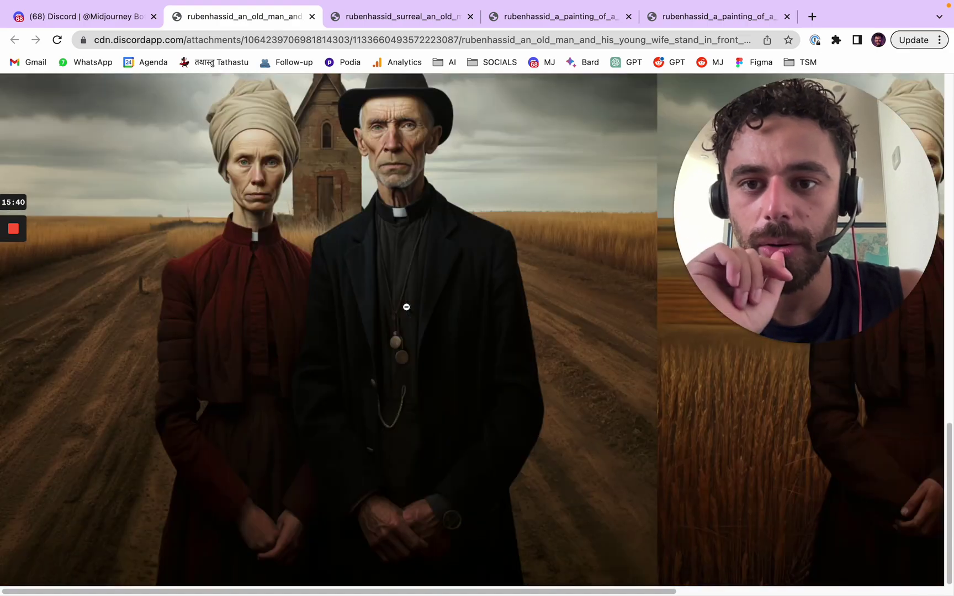
scroll(406, 307, down, 12)
scroll(405, 308, up, 6)
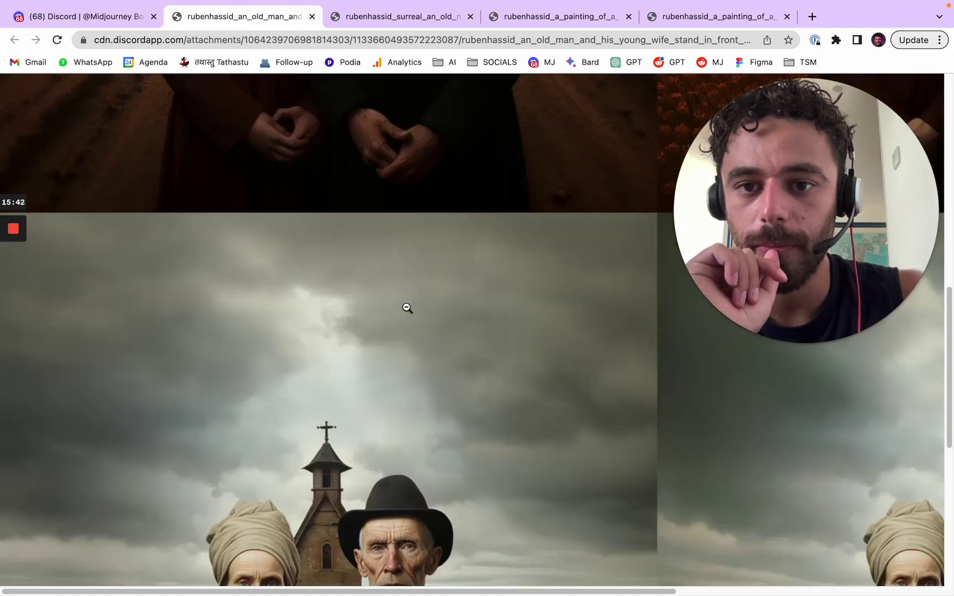
scroll(405, 308, down, 6)
click(406, 307)
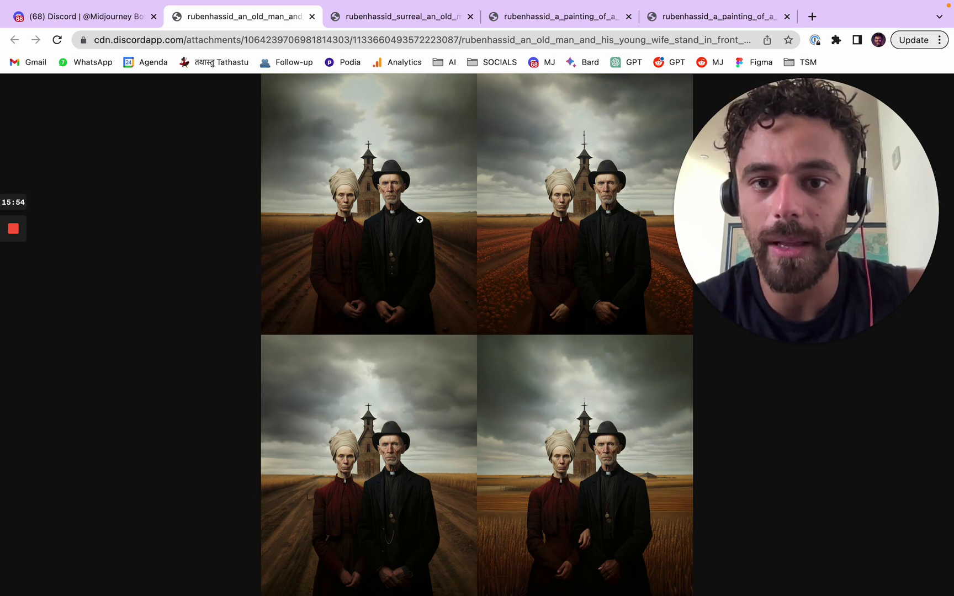
Close the full-size views of the church couple grid and the elderly farm couple grid, and return to the chat.
click(102, 15)
click(301, 16)
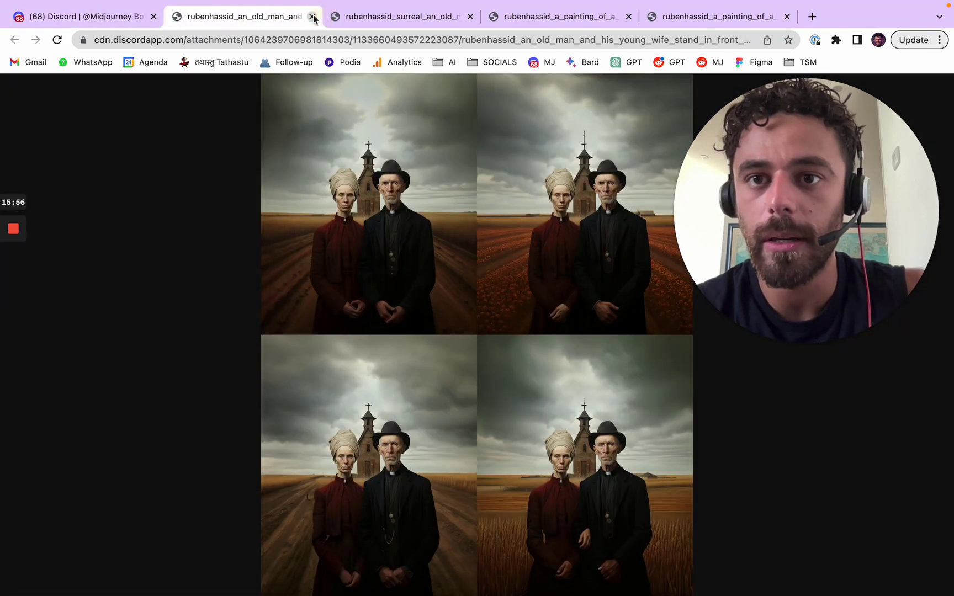
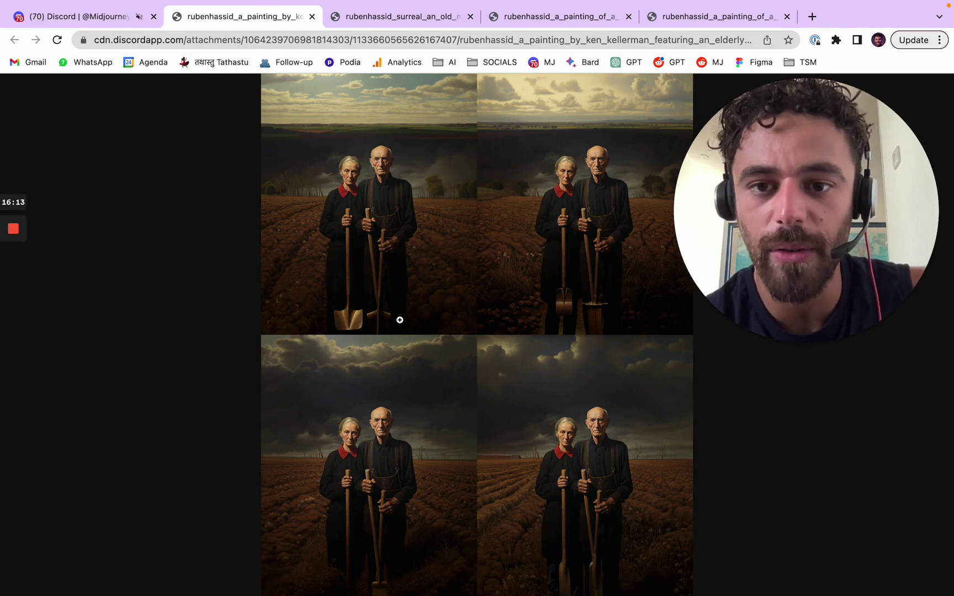
click(312, 16)
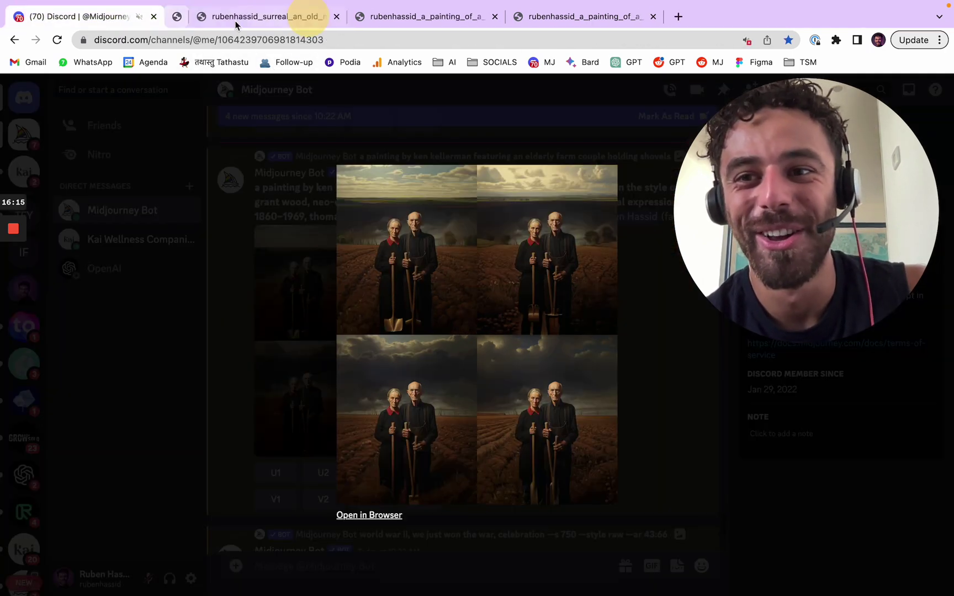
click(232, 414)
Open the upscaled World War II celebration image at full size in its own browser tab and return to the chat.
scroll(386, 342, down, 5)
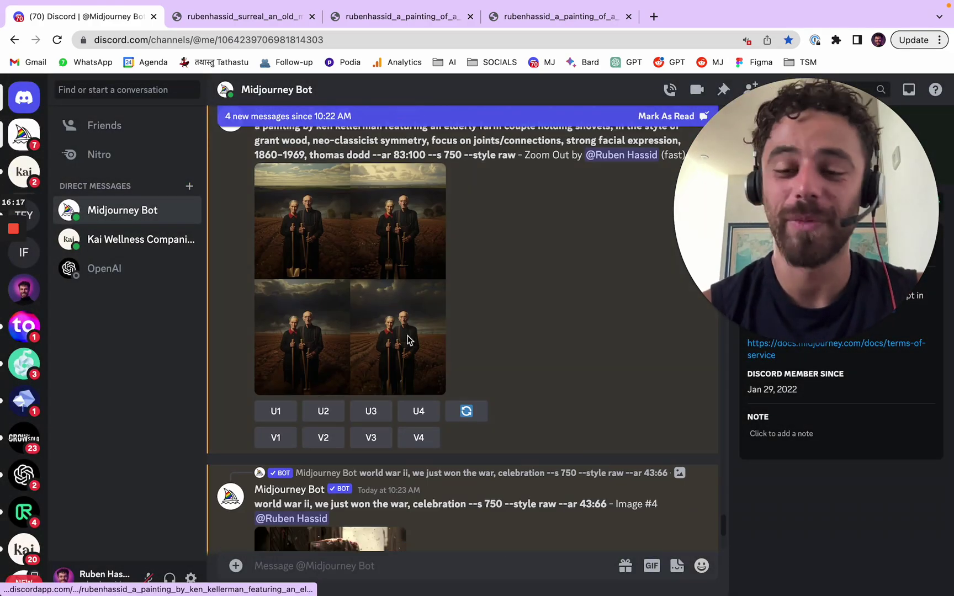
scroll(534, 333, down, 3)
click(390, 237)
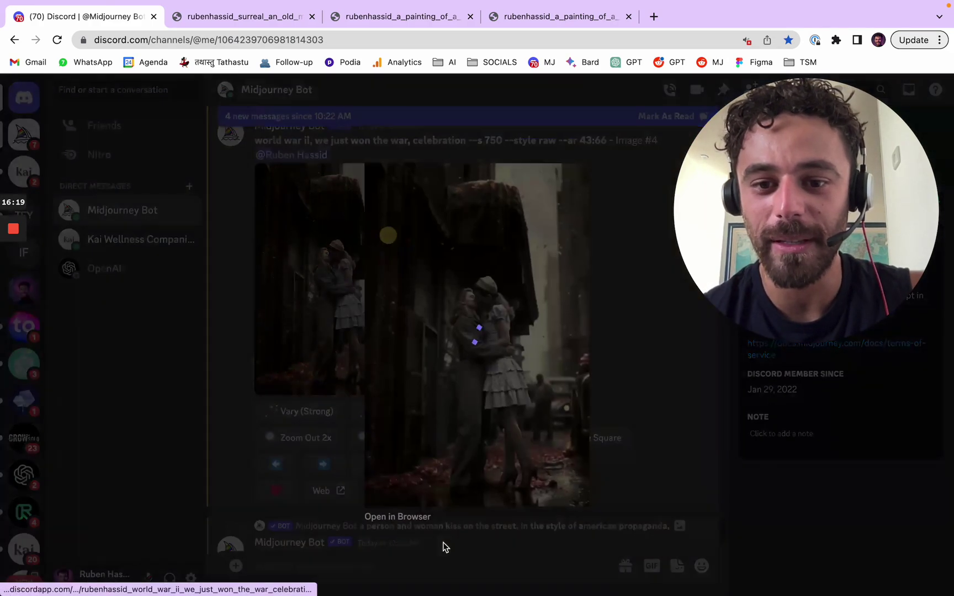
click(416, 515)
click(77, 16)
click(209, 213)
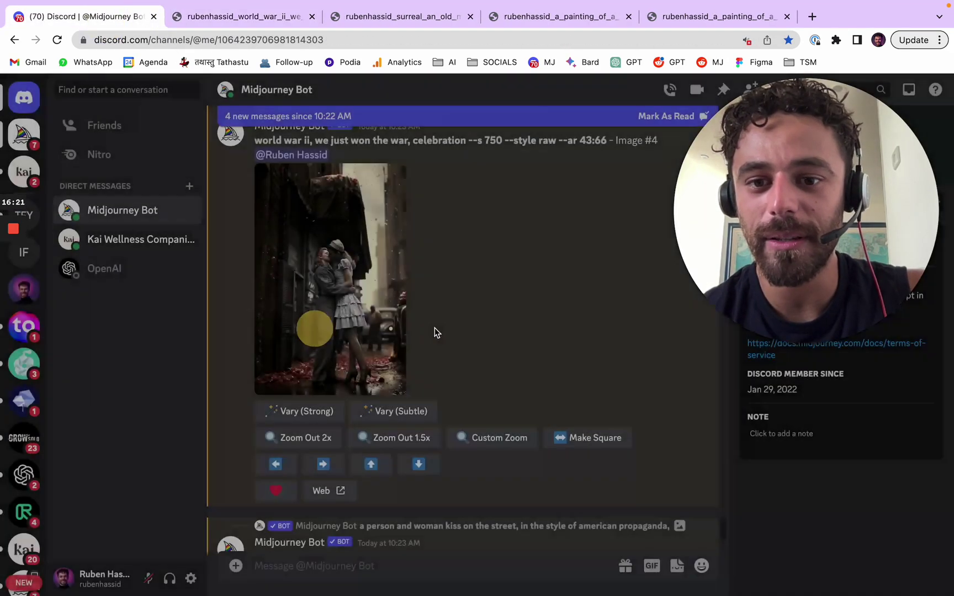
Open the upscaled American propaganda street kiss image at full size in its own browser tab and return to the chat.
scroll(467, 349, down, 1)
click(385, 229)
click(393, 514)
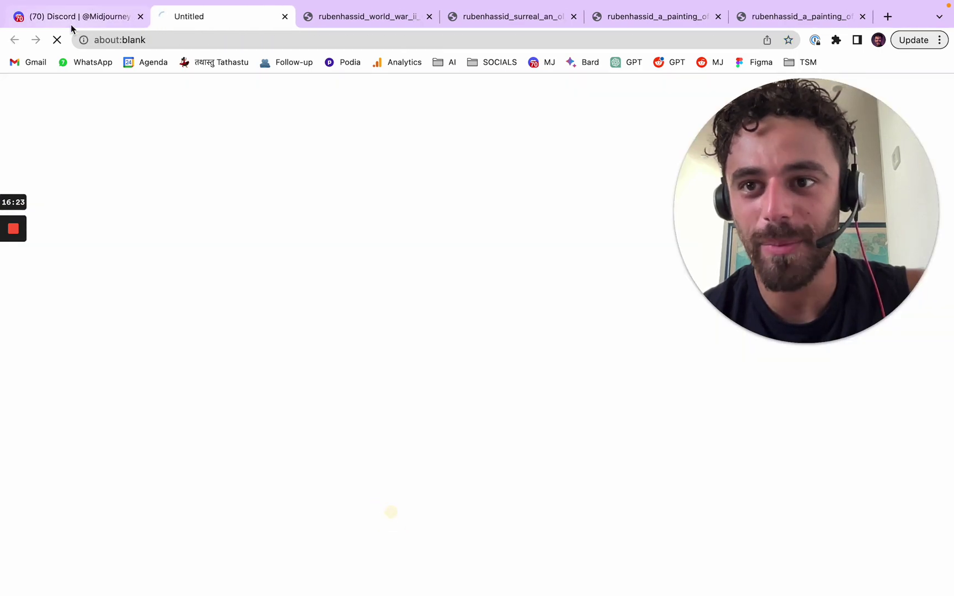
click(78, 17)
click(319, 351)
Open the upscaled third church couple image at full size in the browser and inspect the man up close.
scroll(440, 348, down, 5)
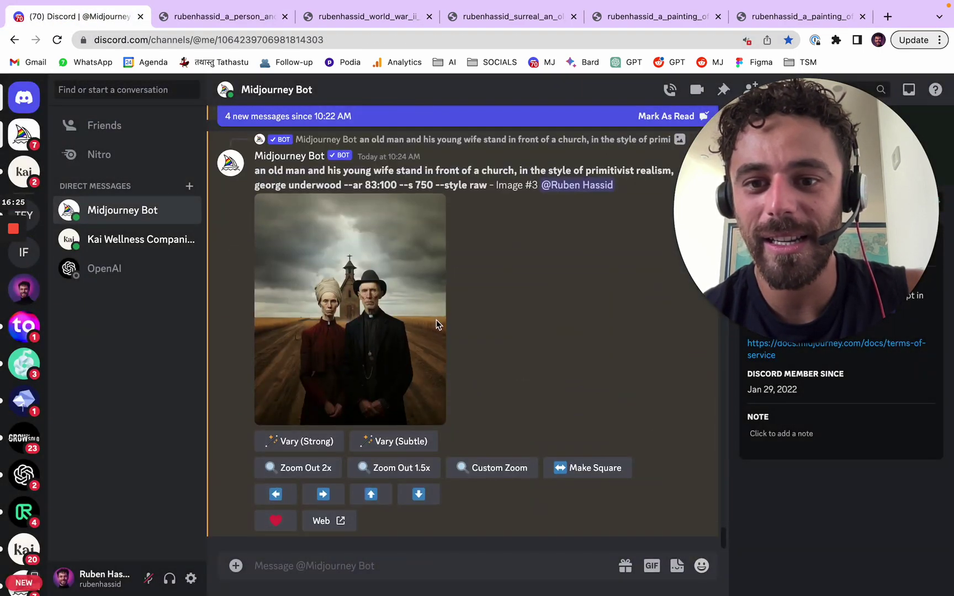
click(436, 320)
click(372, 515)
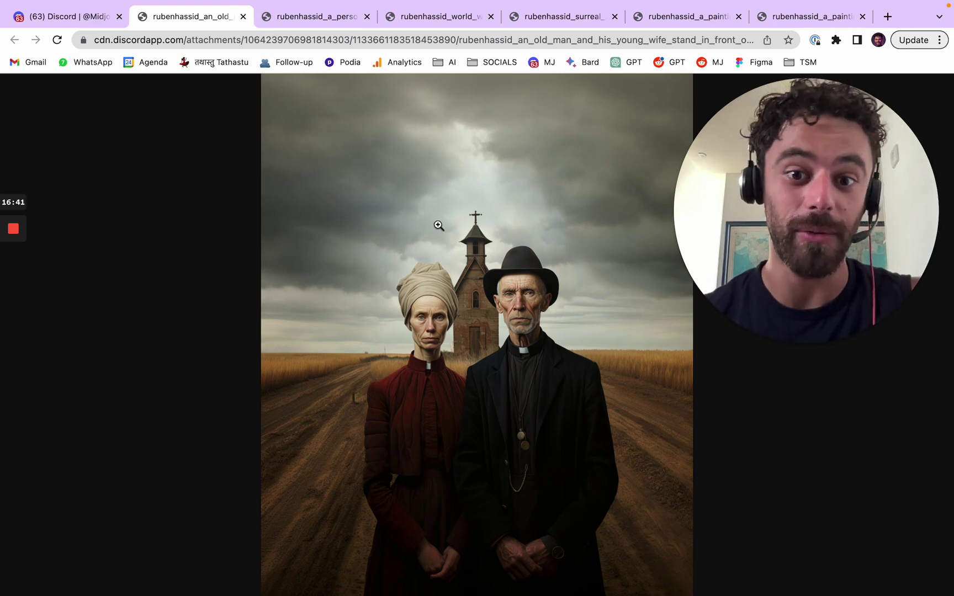
click(546, 345)
click(554, 286)
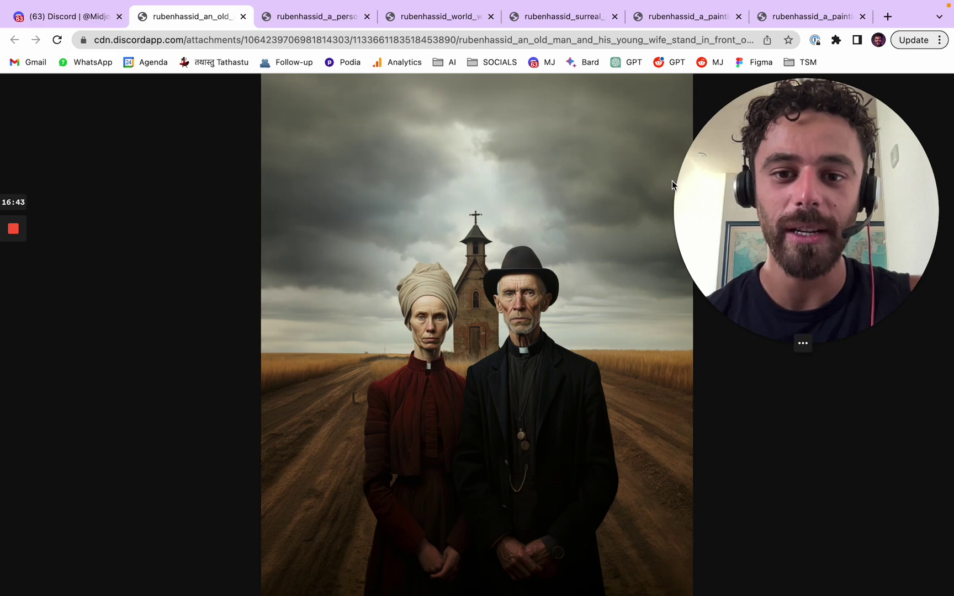
View the full-size street kiss image and magnify the couple and the cars and bystanders behind them.
click(336, 18)
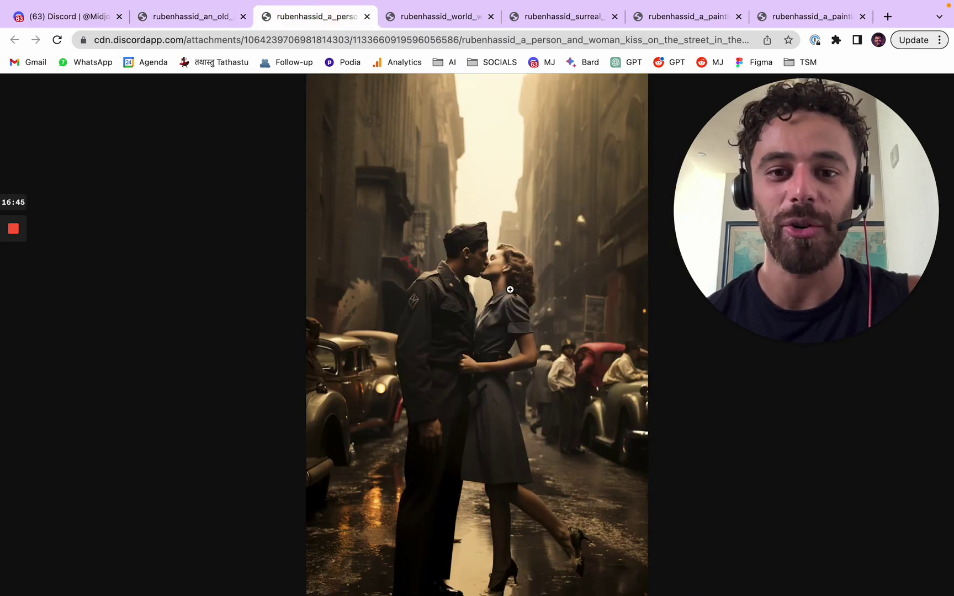
click(539, 300)
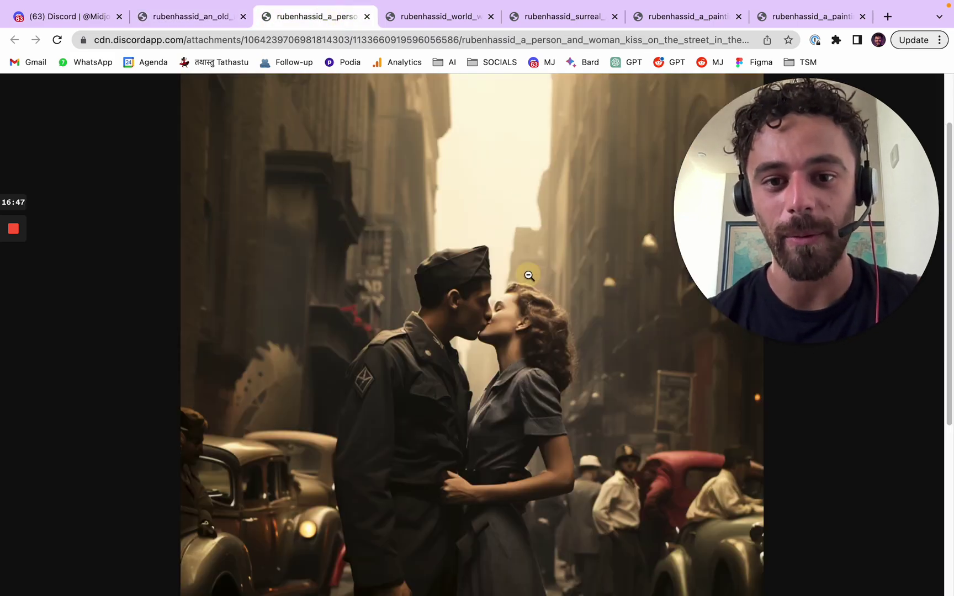
click(529, 275)
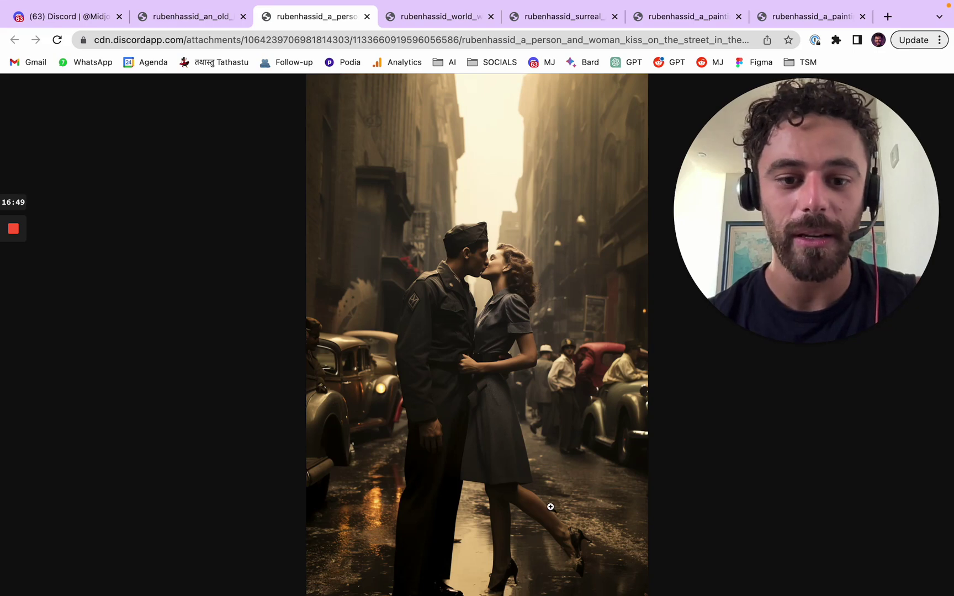
click(616, 376)
click(635, 307)
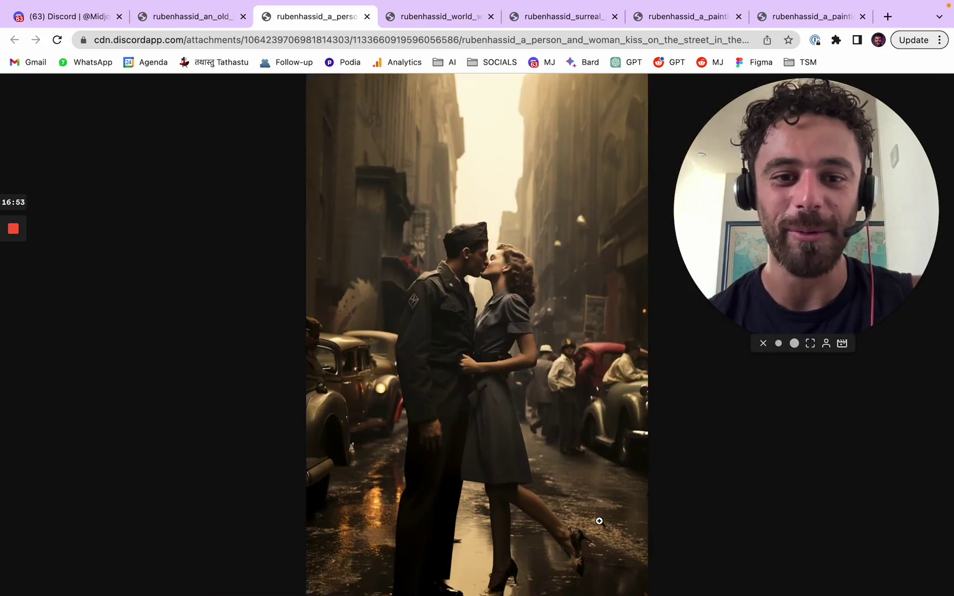
Examine the World War II celebration image up close, from the kissing couple to the feet and red debris on the ground.
click(433, 17)
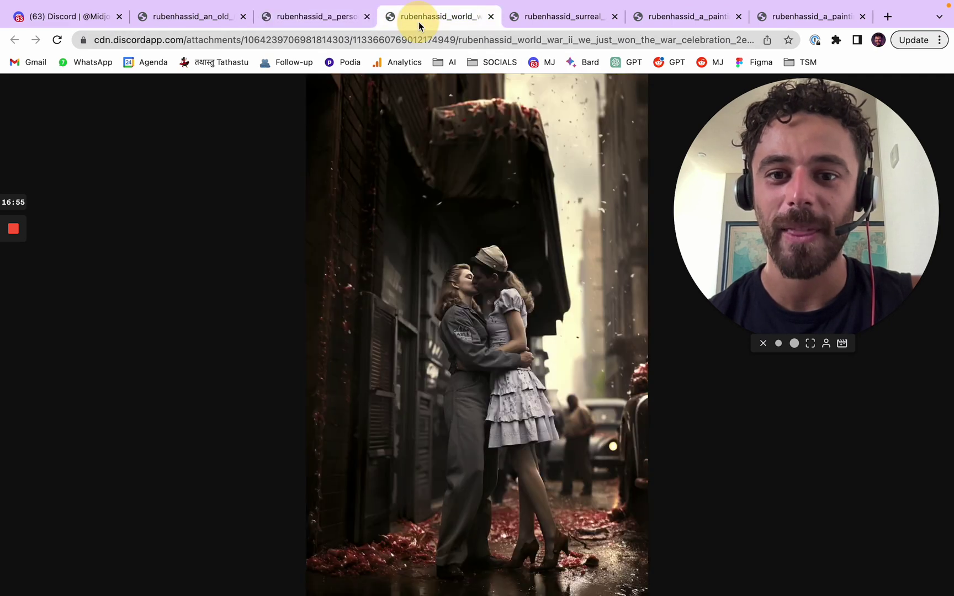
click(537, 325)
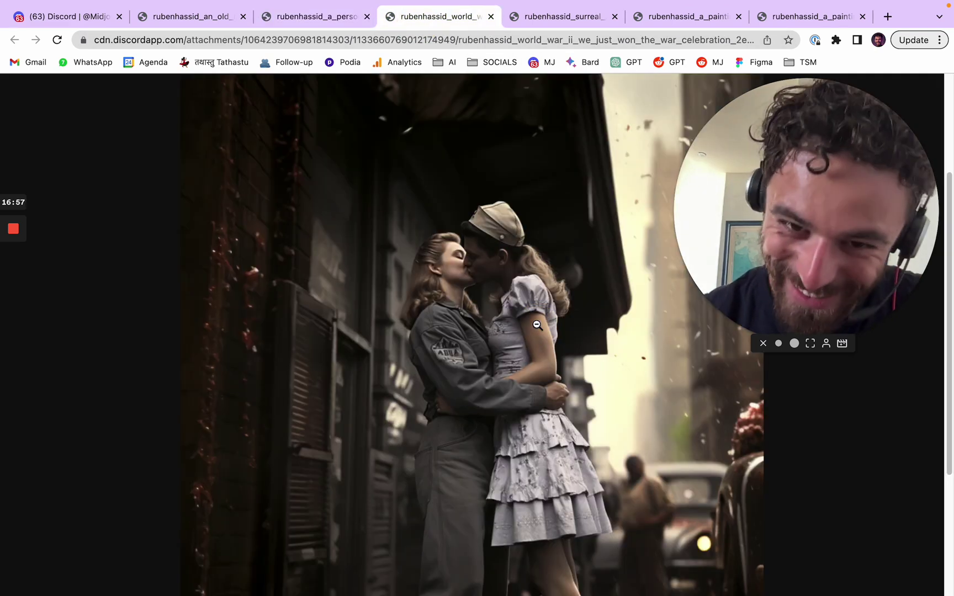
scroll(537, 325, down, 4)
scroll(537, 324, up, 5)
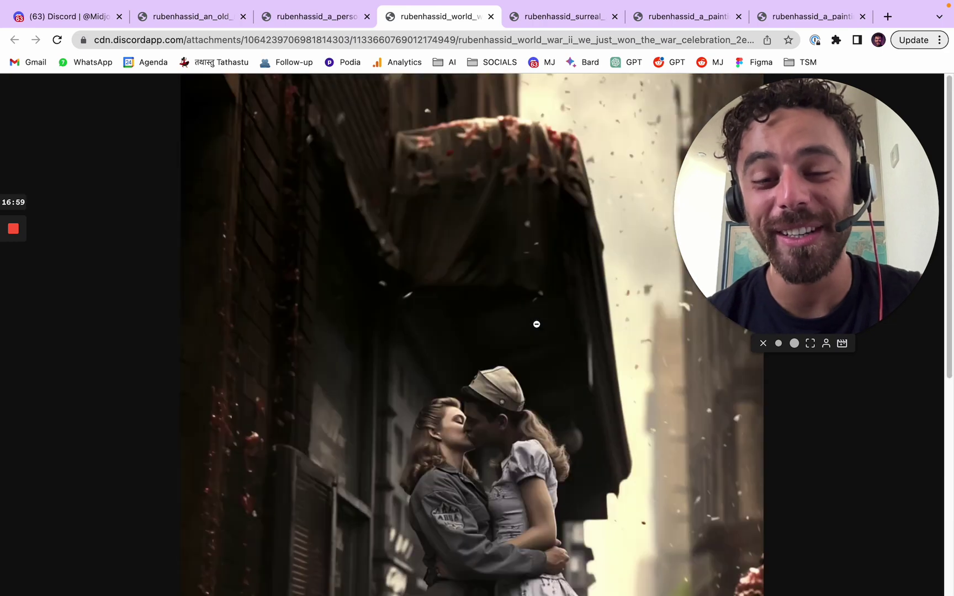
scroll(537, 324, down, 5)
click(538, 324)
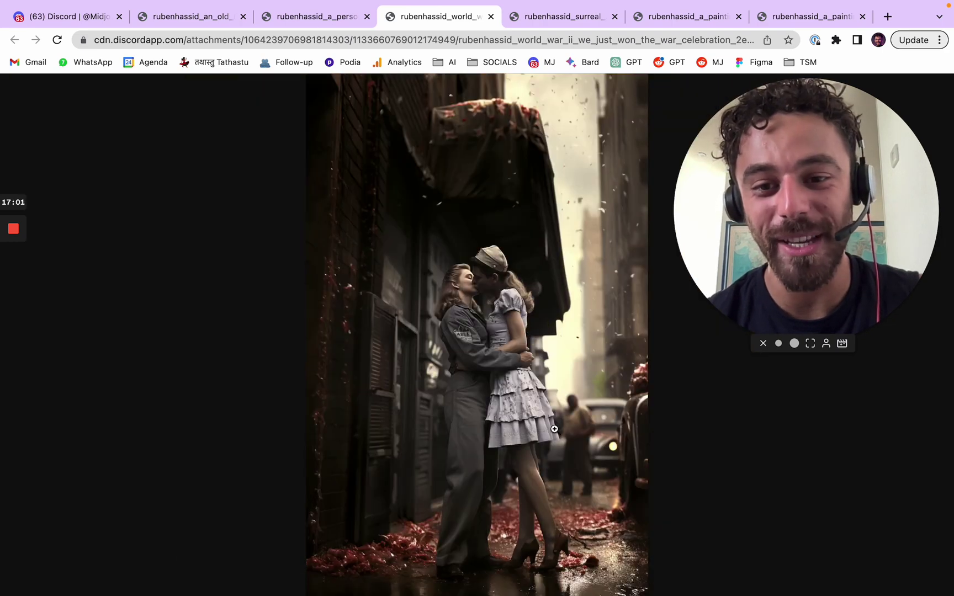
click(399, 553)
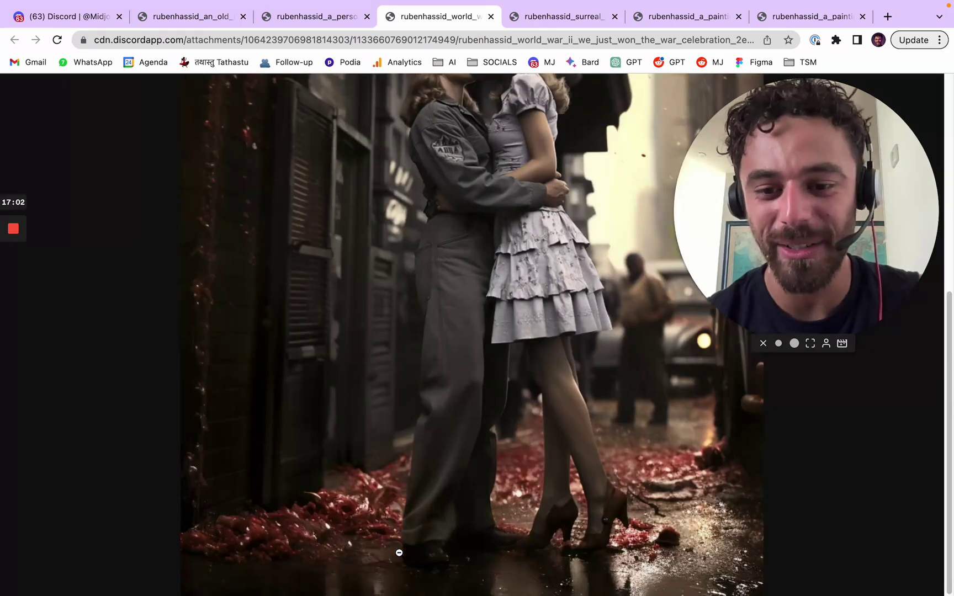
click(702, 530)
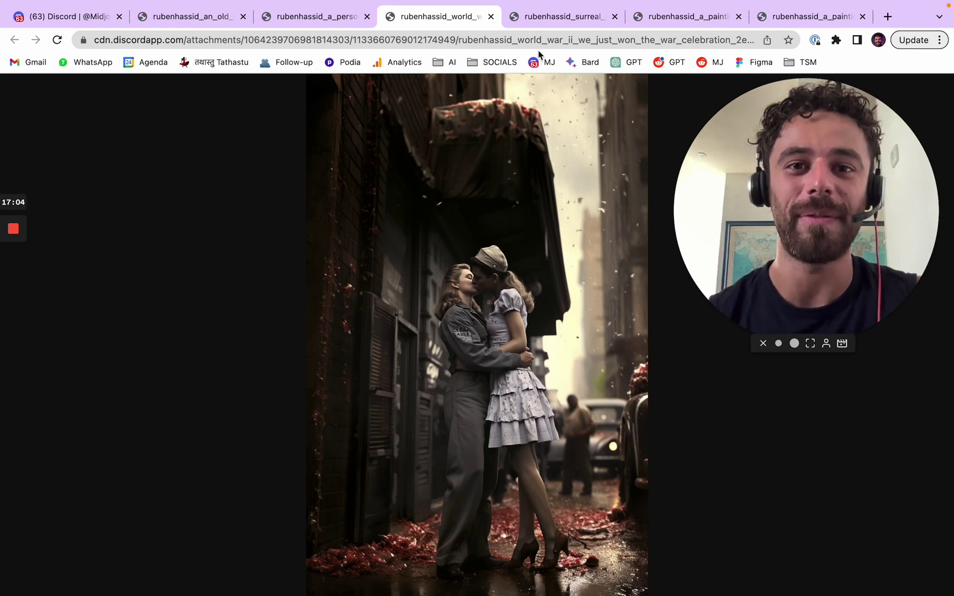
Examine the surreal old man and young wife image up close, checking the faces, skin texture and pointed hat.
click(558, 16)
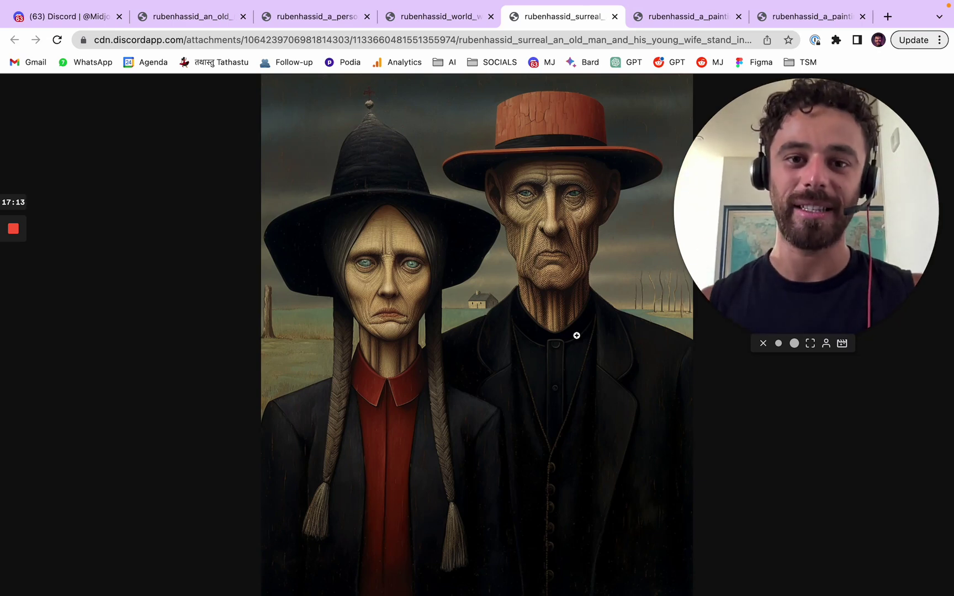
click(453, 267)
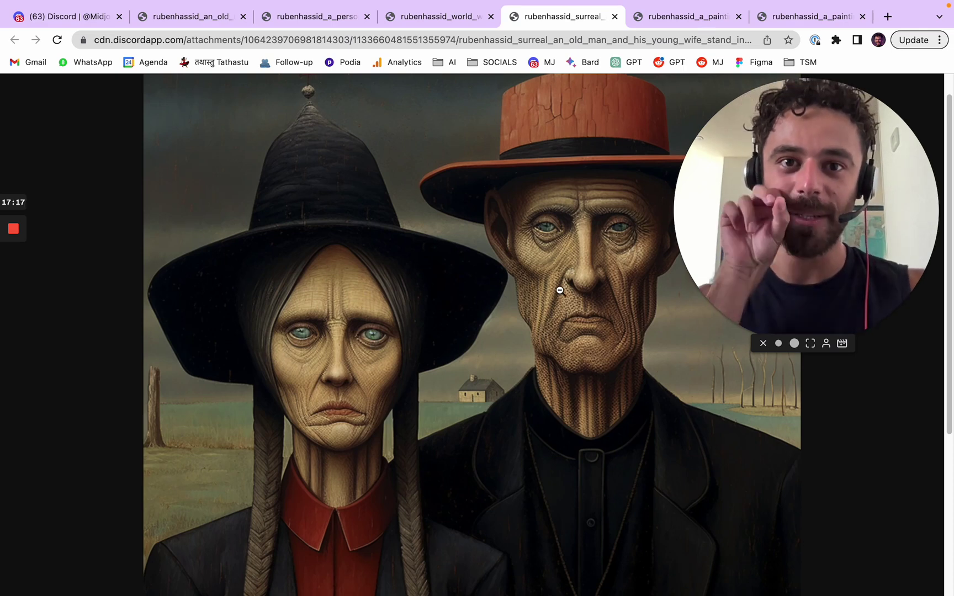
click(609, 281)
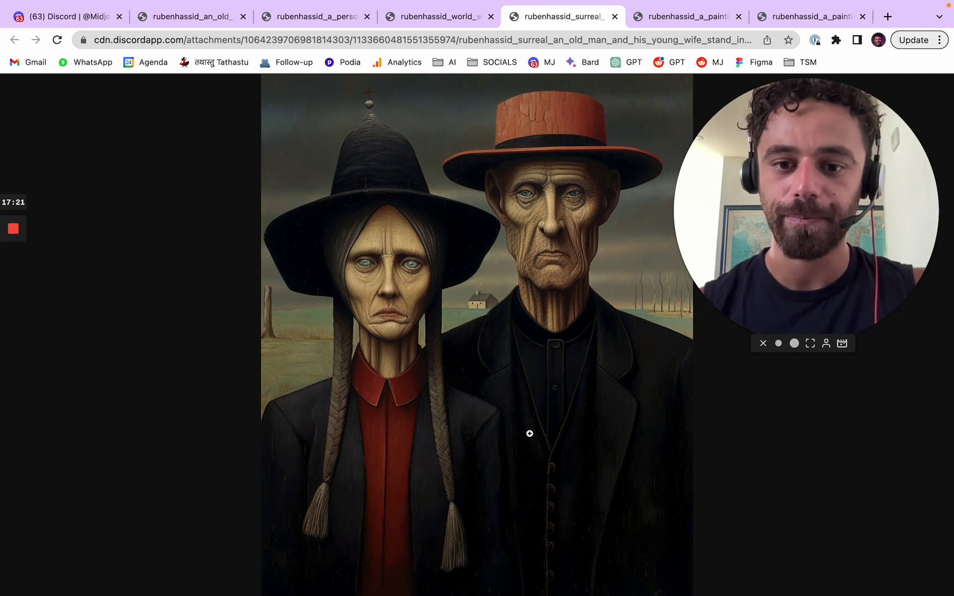
double_click(438, 263)
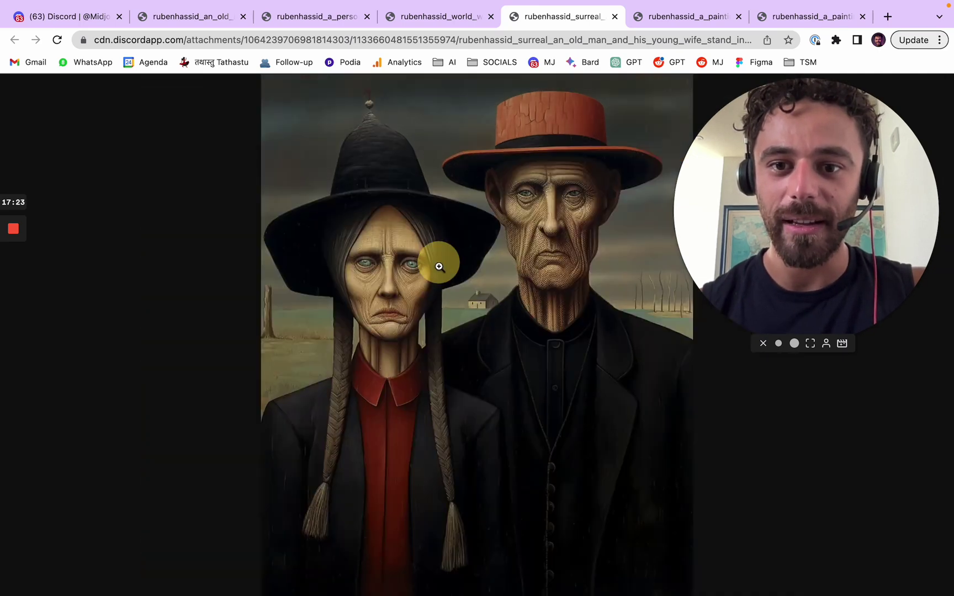
click(373, 96)
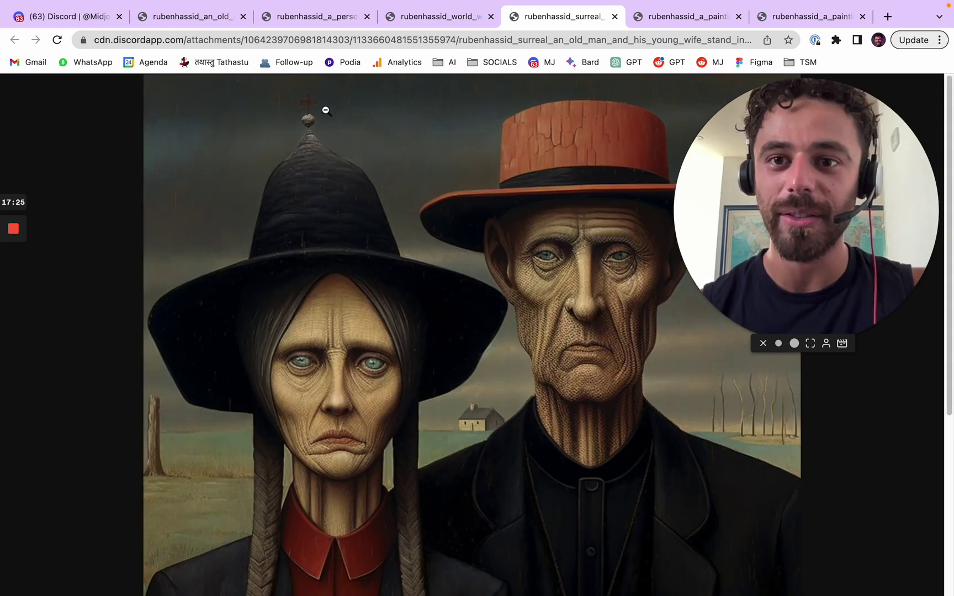
click(459, 194)
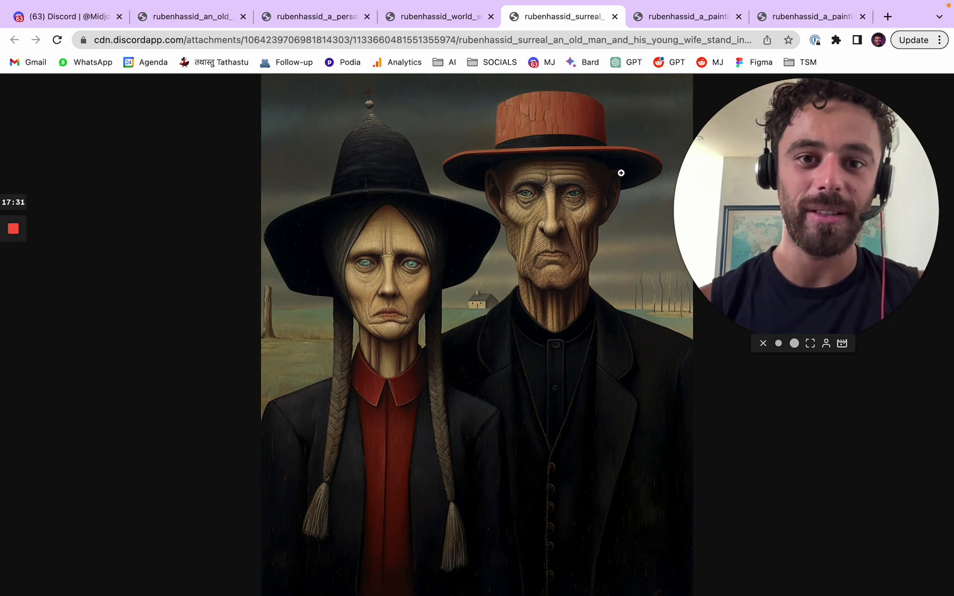
Magnify the red-sky painting of the man and woman holding pitchforks, and view the abstract painting of the same subject.
click(709, 20)
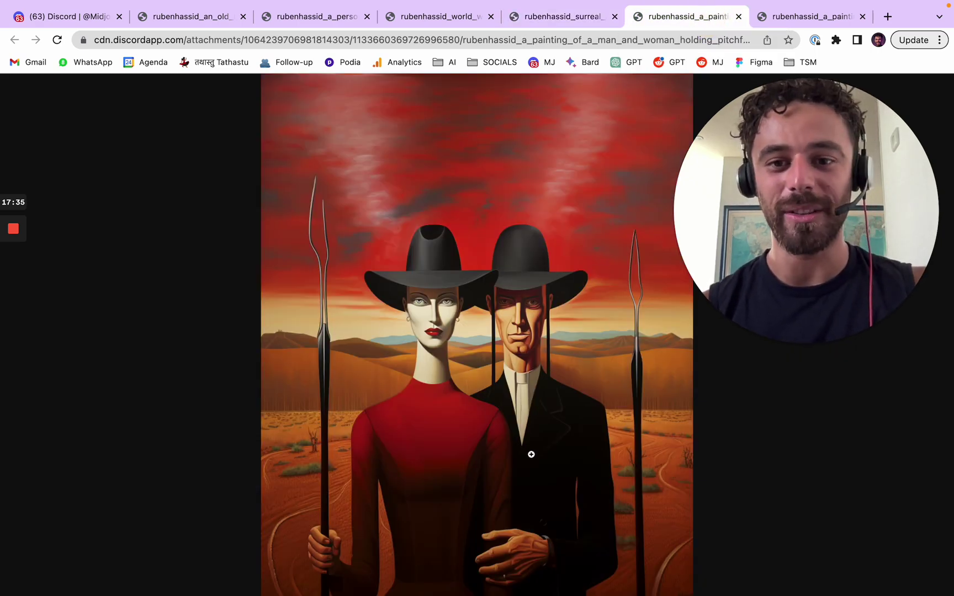
click(558, 375)
scroll(420, 541, down, 3)
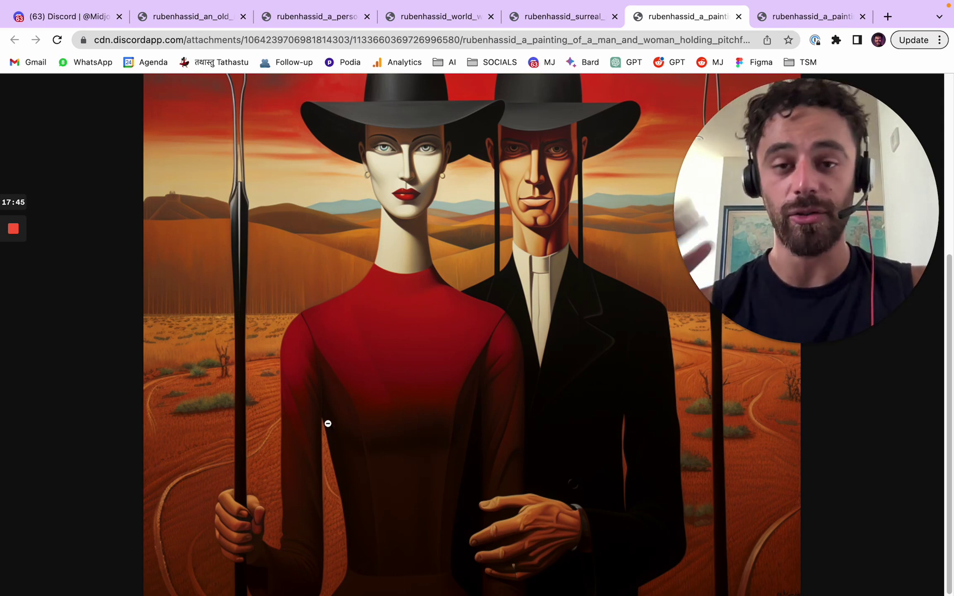
click(353, 364)
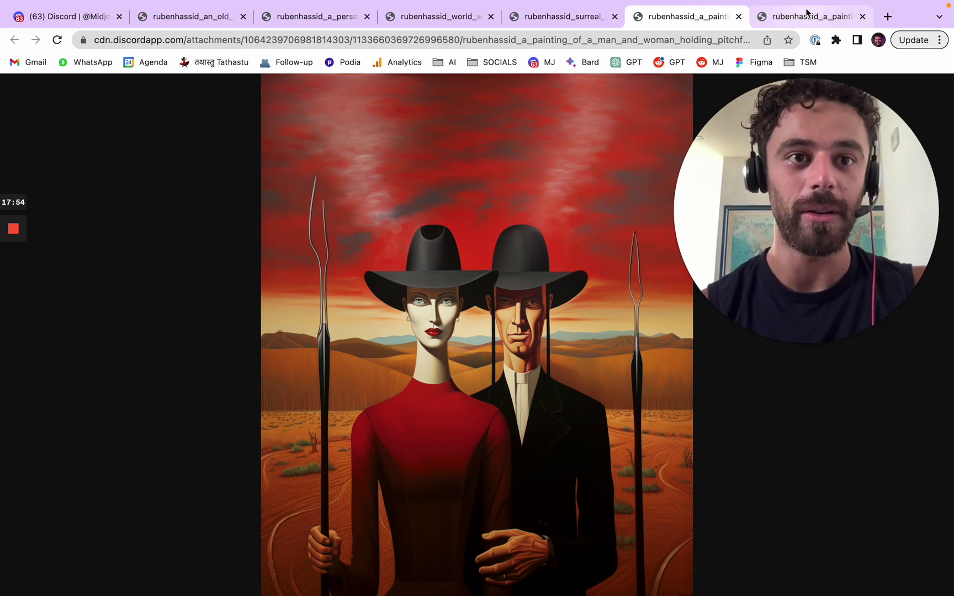
click(798, 23)
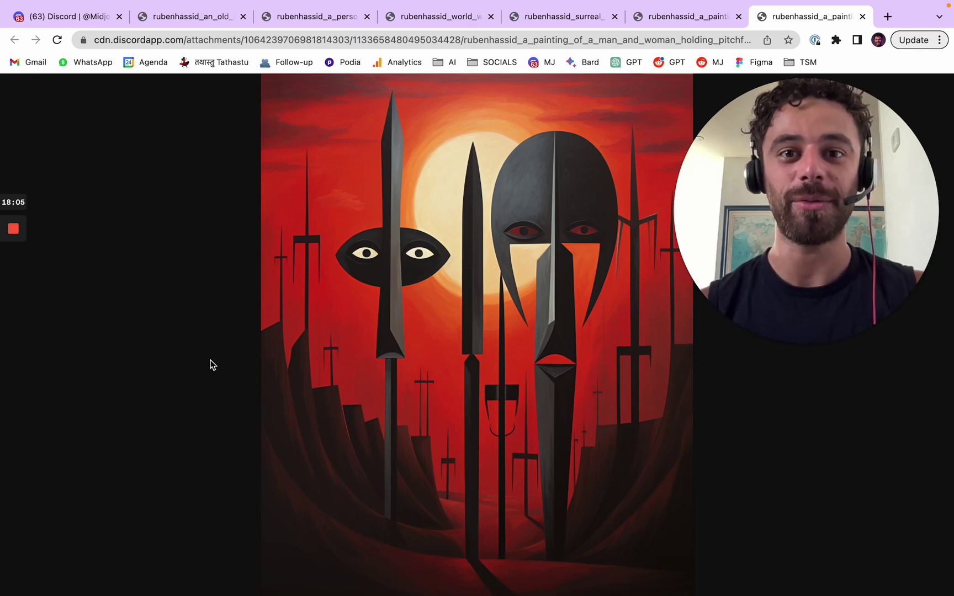
Return to the Midjourney Bot chat and close the enlarged church couple image.
click(80, 22)
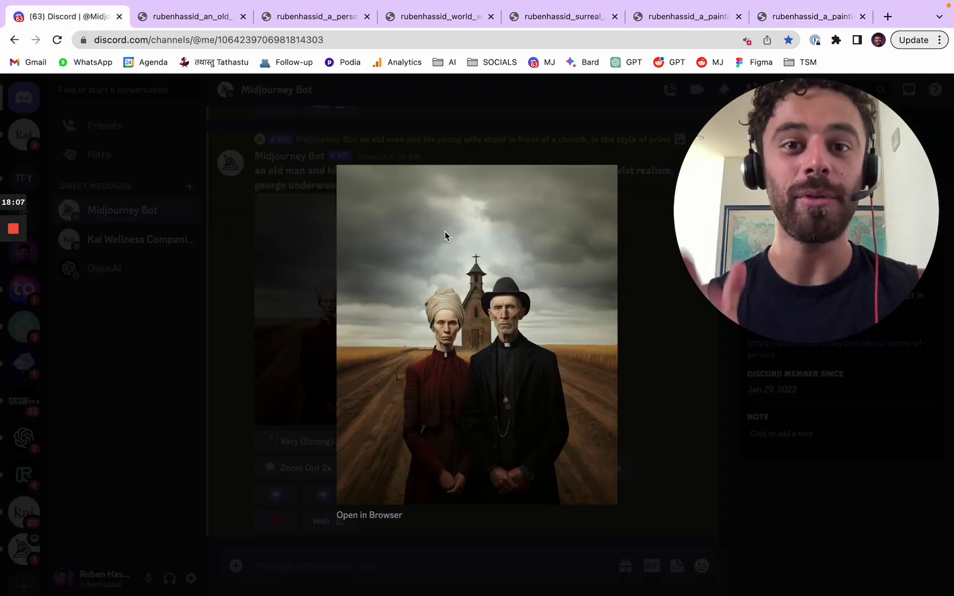
key(Escape)
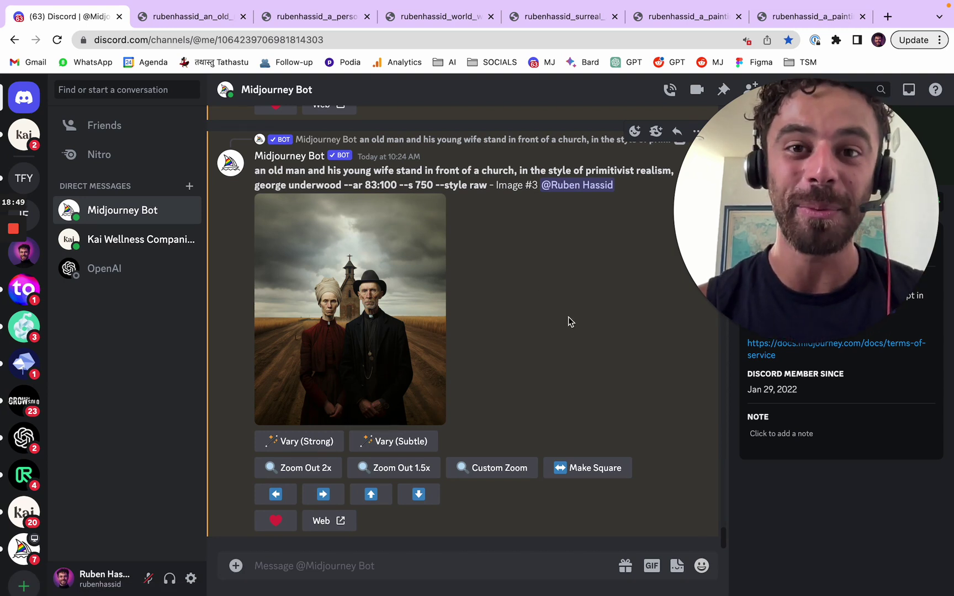
mouse_move(7, 238)
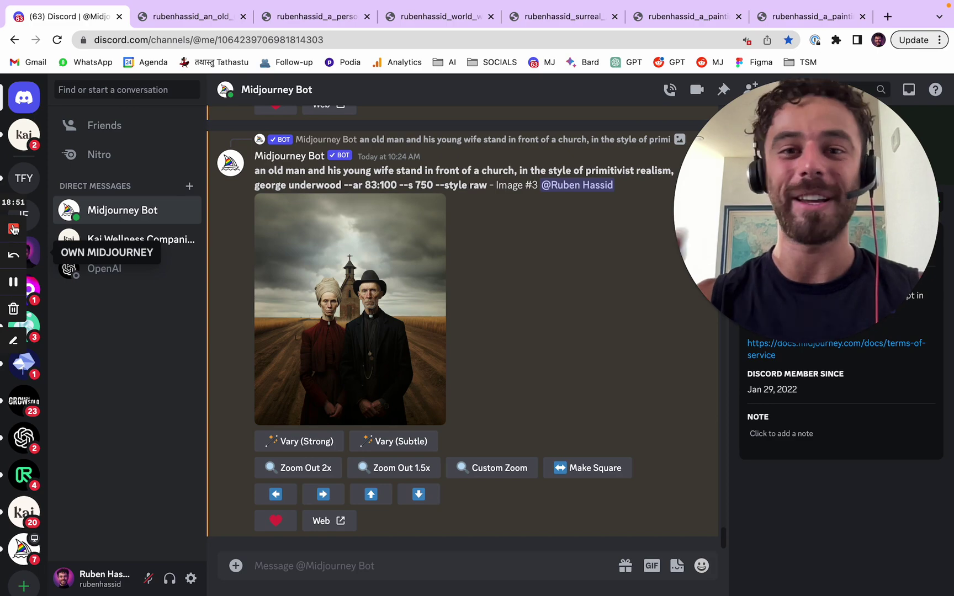